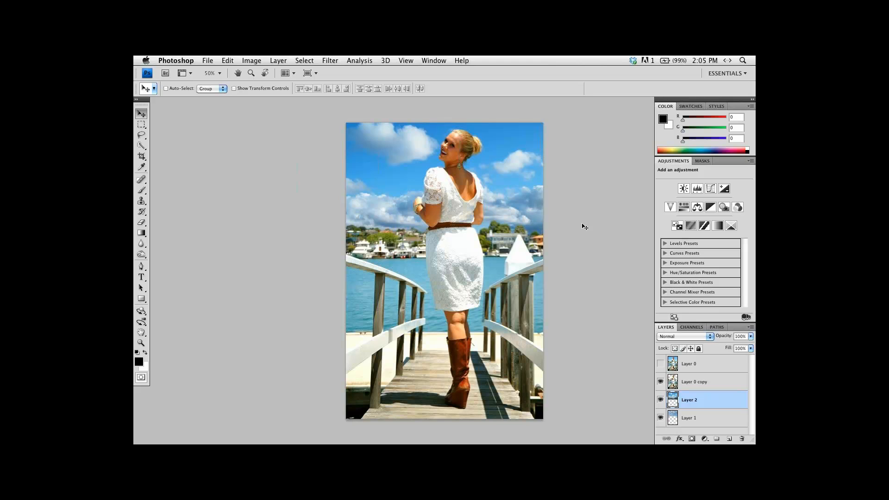
Inspect the cloud composite at actual size, then compare it with the original sky by toggling Layer 0's visibility
{"action": "key", "text": "super+alt+0"}
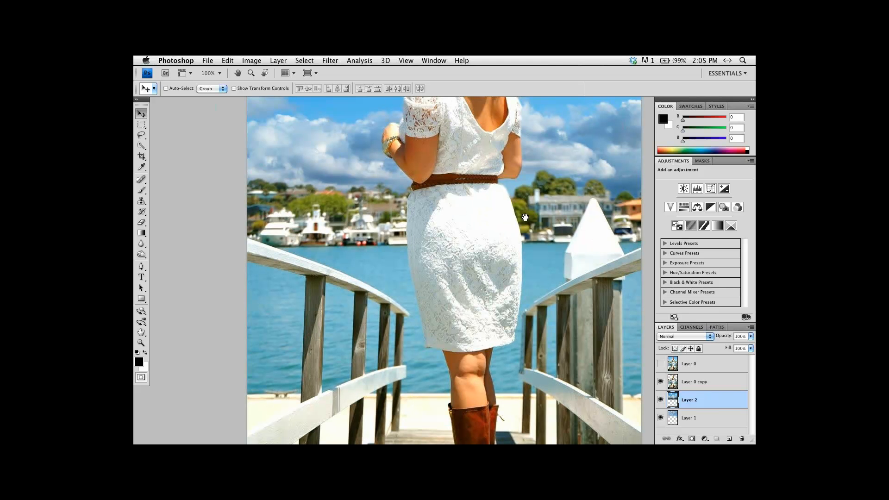
{"action": "left_click_drag", "start_coordinate": [540, 209], "coordinate": [503, 336]}
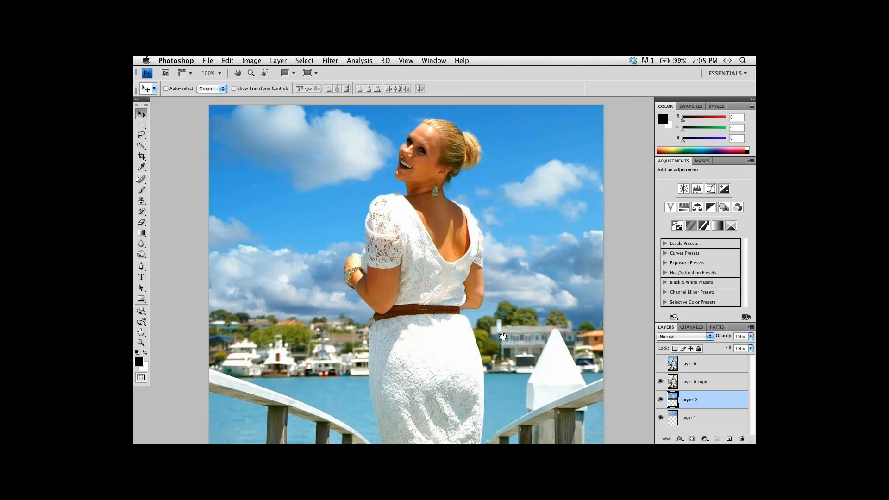
{"action": "key", "text": "super+0"}
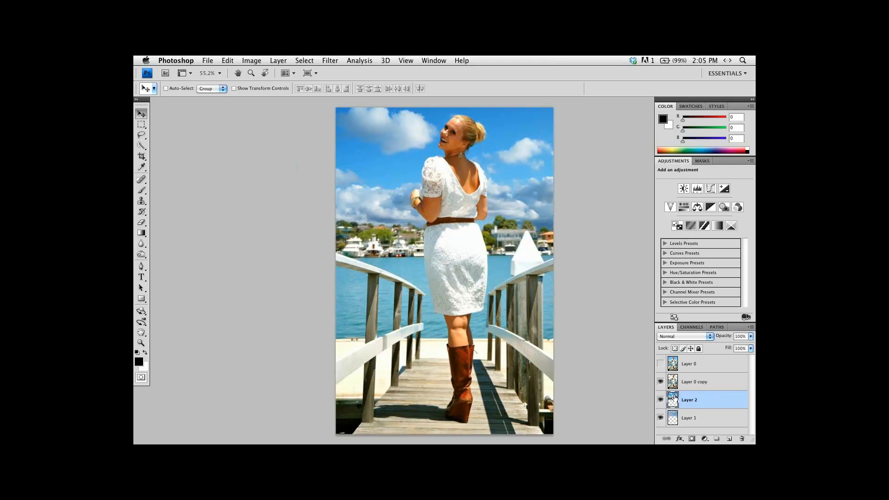
{"action": "left_click", "coordinate": [660, 365]}
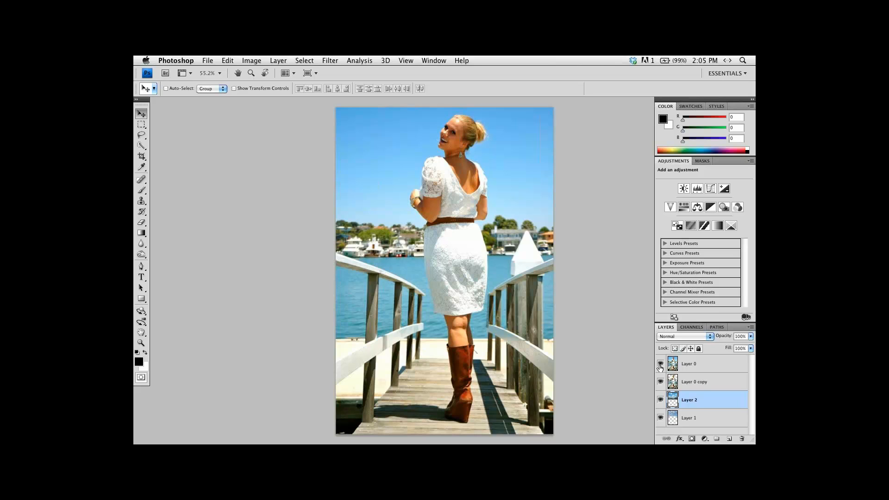
{"action": "left_click", "coordinate": [660, 365]}
{"action": "left_click", "coordinate": [660, 364]}
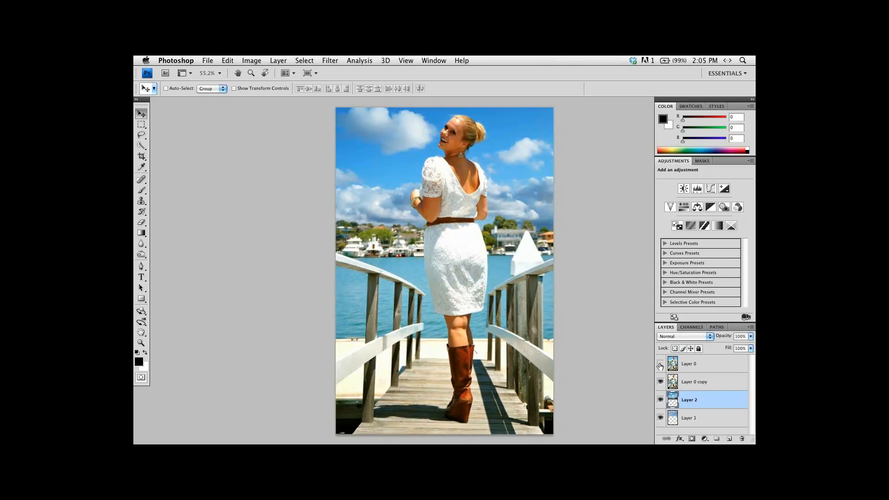
Reposition the Layer 1 clouds slightly up and to the left while Layer 2 is hidden, then show Layer 2 again
{"action": "left_click", "coordinate": [661, 400]}
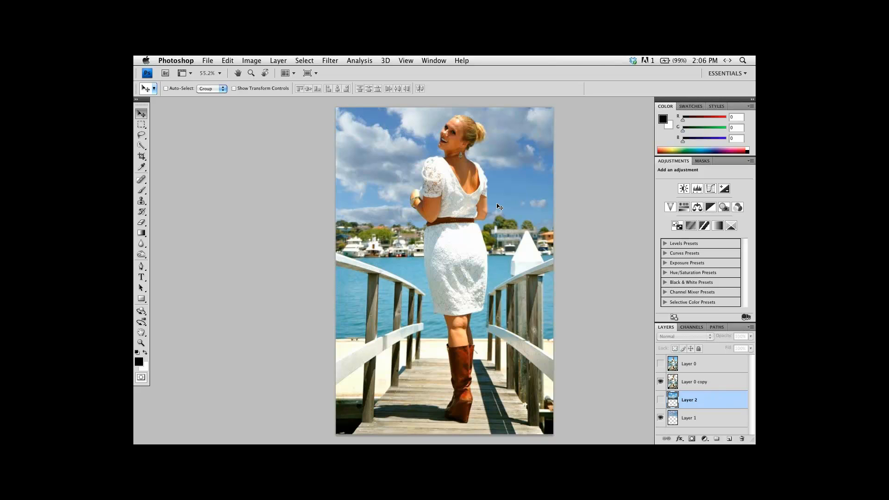
{"action": "key", "text": "alt+bracketleft"}
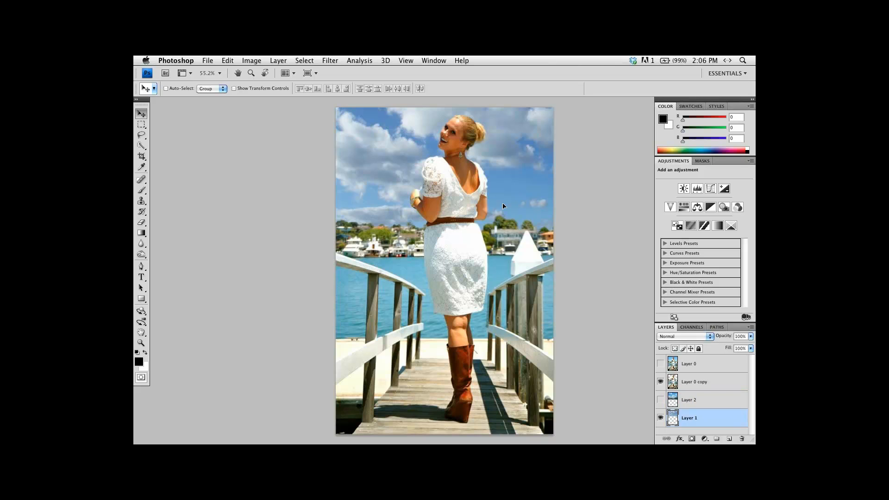
{"action": "mouse_move", "coordinate": [504, 206]}
{"action": "left_mouse_down"}
{"action": "mouse_move", "coordinate": [426, 224]}
{"action": "mouse_move", "coordinate": [523, 202]}
{"action": "mouse_move", "coordinate": [462, 200]}
{"action": "mouse_move", "coordinate": [521, 200]}
{"action": "mouse_move", "coordinate": [501, 203]}
{"action": "left_mouse_up"}
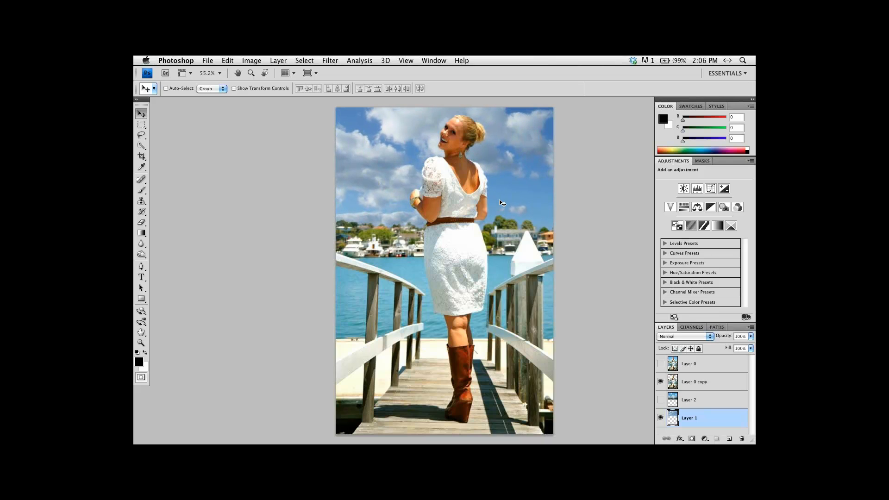
{"action": "left_click", "coordinate": [661, 400]}
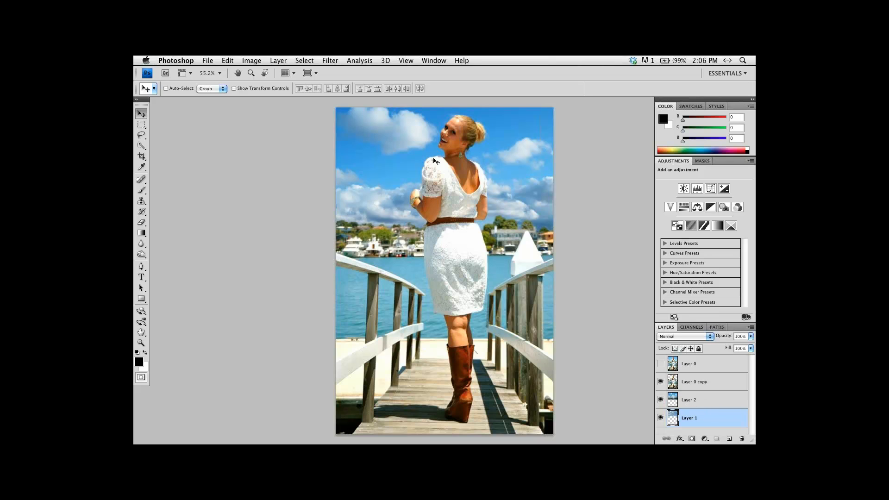
Duplicate the Girl_Clouds.psd document as "Girl_Clouds copy" and widen its window
{"action": "key", "text": "f"}
{"action": "key", "text": "f"}
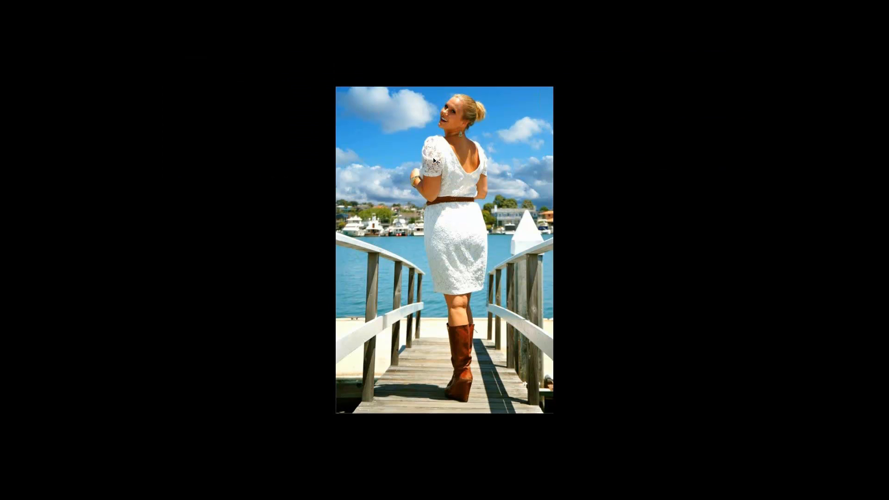
{"action": "key", "text": "f"}
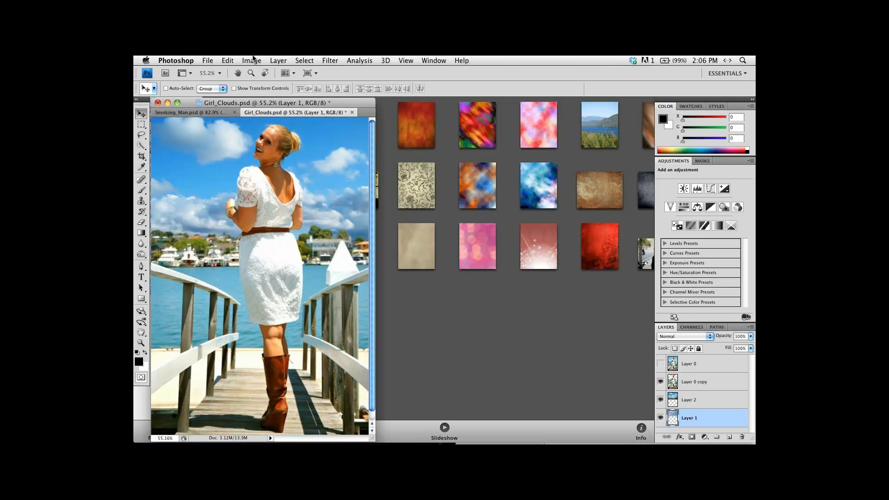
{"action": "left_click", "coordinate": [252, 61]}
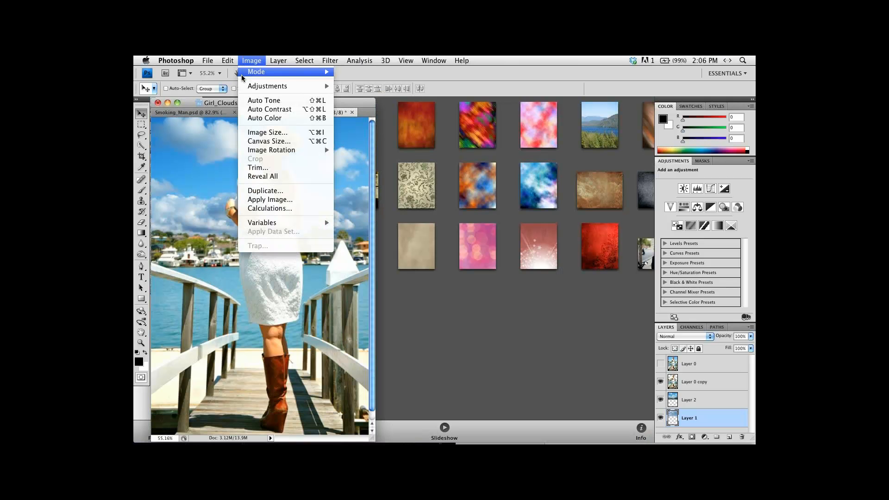
{"action": "left_click", "coordinate": [260, 191]}
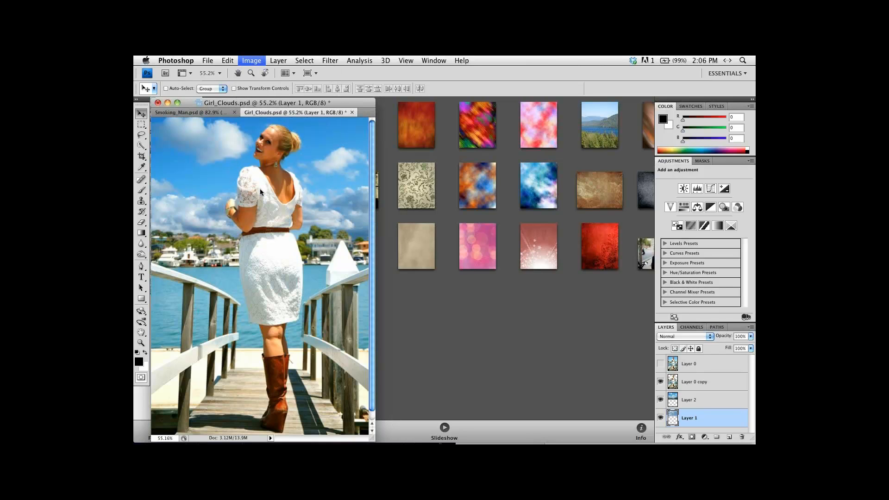
{"action": "left_click", "coordinate": [674, 253]}
{"action": "left_click_drag", "start_coordinate": [376, 149], "coordinate": [595, 154]}
Delete Layer 0 copy, Layer 2 and Layer 1 from the duplicate, show Layer 0 and switch to full-screen view
{"action": "left_click", "coordinate": [694, 382]}
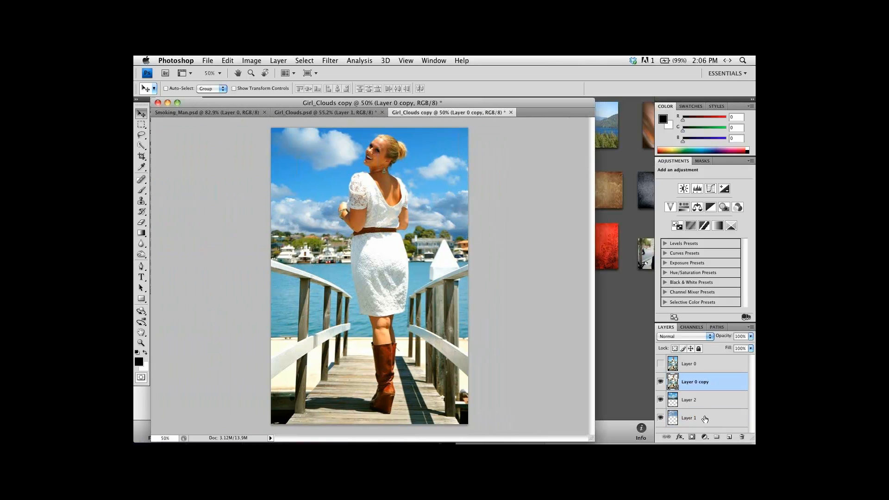
{"action": "left_click", "coordinate": [705, 420], "text": "shift"}
{"action": "key", "text": "Delete"}
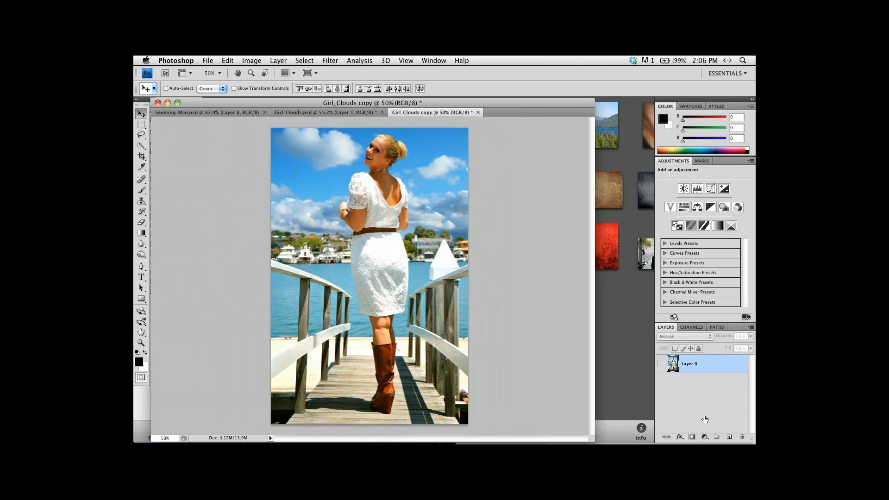
{"action": "left_click", "coordinate": [661, 364]}
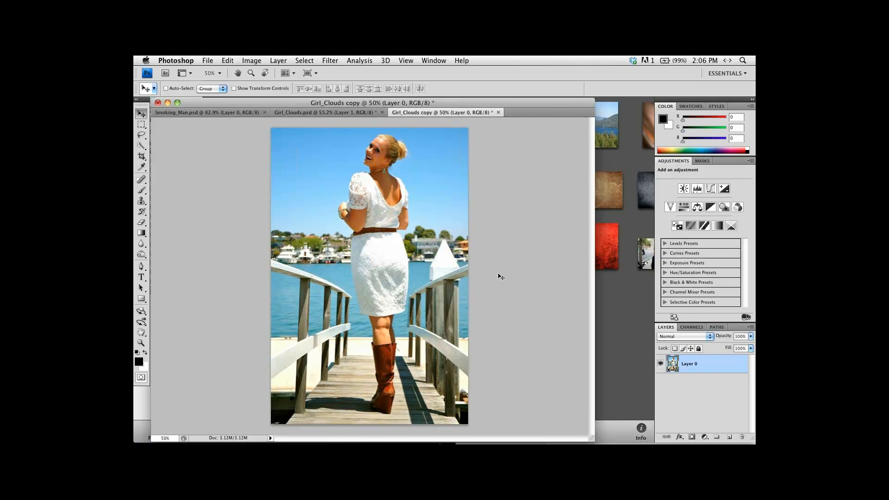
{"action": "key", "text": "f"}
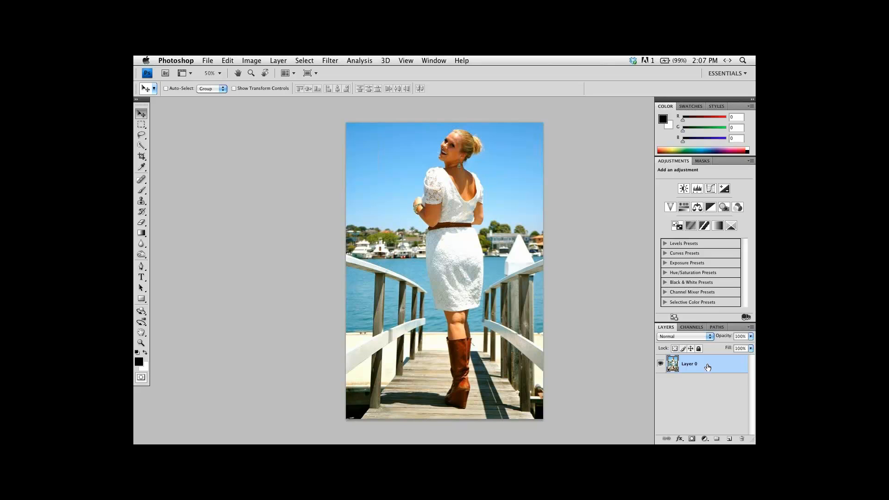
Duplicate Layer 0 and open the copy in the Topaz ReMask 3 filter
{"action": "key", "text": "super+j"}
{"action": "left_click", "coordinate": [330, 59]}
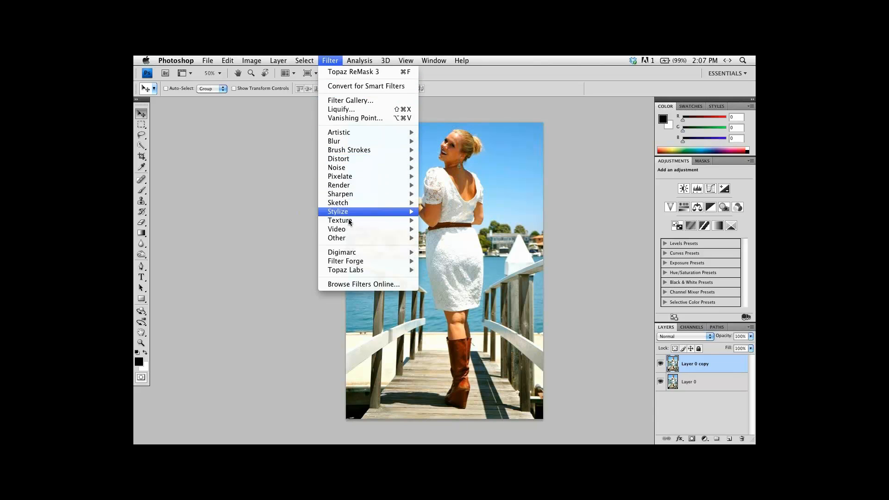
{"action": "mouse_move", "coordinate": [363, 271]}
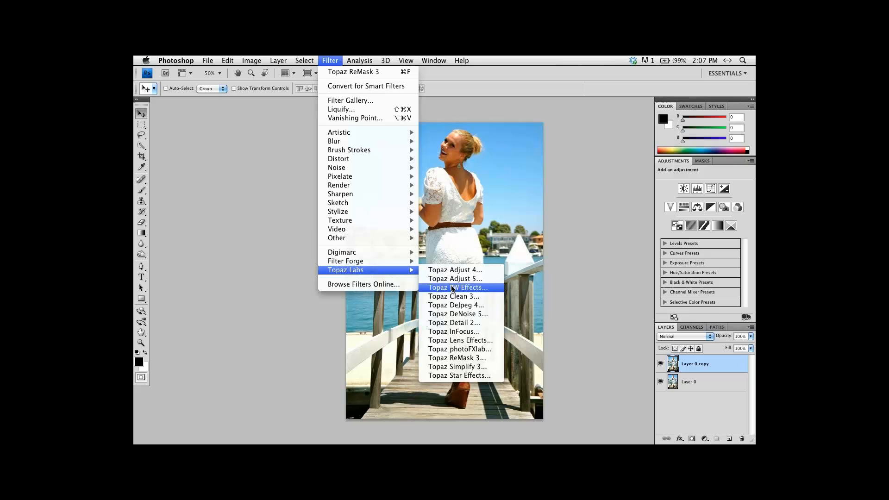
{"action": "left_click", "coordinate": [457, 358]}
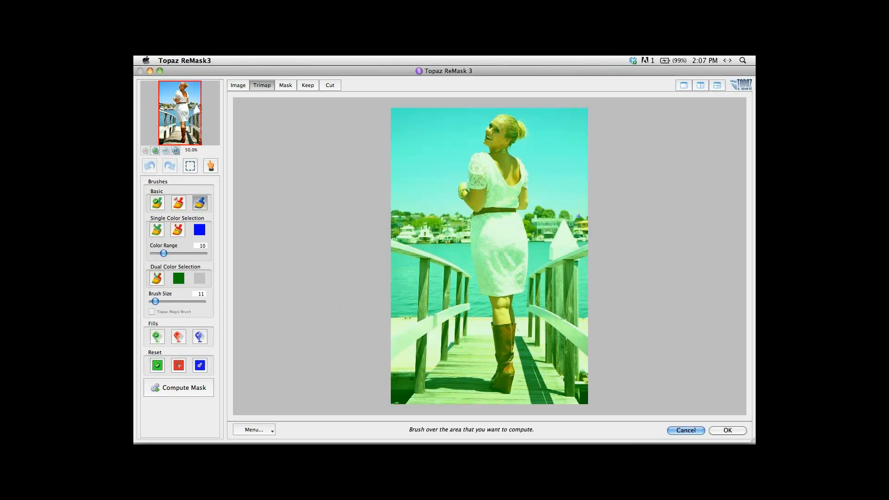
Outline the right-hand treetops and the woman from her waist over her head to the left-hand shoulder with the Compute brush
{"action": "key", "text": "bracketright"}
{"action": "key", "text": "bracketright"}
{"action": "key", "text": "bracketright"}
{"action": "key", "text": "bracketright"}
{"action": "key", "text": "bracketright"}
{"action": "key", "text": "bracketright"}
{"action": "key", "text": "bracketright"}
{"action": "key", "text": "bracketright"}
{"action": "key", "text": "bracketleft"}
{"action": "key", "text": "bracketleft"}
{"action": "key", "text": "super+equal"}
{"action": "key", "text": "space"}
{"action": "mouse_move", "coordinate": [627, 184]}
{"action": "left_mouse_down"}
{"action": "mouse_move", "coordinate": [583, 227]}
{"action": "mouse_move", "coordinate": [583, 360]}
{"action": "left_mouse_up"}
{"action": "key", "text": "bracketleft"}
{"action": "mouse_move", "coordinate": [685, 321]}
{"action": "left_mouse_down"}
{"action": "mouse_move", "coordinate": [642, 306]}
{"action": "mouse_move", "coordinate": [624, 315]}
{"action": "mouse_move", "coordinate": [586, 293]}
{"action": "mouse_move", "coordinate": [561, 318]}
{"action": "mouse_move", "coordinate": [545, 306]}
{"action": "mouse_move", "coordinate": [560, 295]}
{"action": "mouse_move", "coordinate": [565, 232]}
{"action": "mouse_move", "coordinate": [559, 210]}
{"action": "mouse_move", "coordinate": [529, 180]}
{"action": "mouse_move", "coordinate": [562, 145]}
{"action": "mouse_move", "coordinate": [565, 151]}
{"action": "mouse_move", "coordinate": [558, 126]}
{"action": "mouse_move", "coordinate": [541, 113]}
{"action": "mouse_move", "coordinate": [507, 112]}
{"action": "mouse_move", "coordinate": [482, 148]}
{"action": "mouse_move", "coordinate": [483, 186]}
{"action": "mouse_move", "coordinate": [462, 190]}
{"action": "mouse_move", "coordinate": [457, 208]}
{"action": "left_mouse_up"}
Continue the compute outline with a smaller brush along the left-hand sleeve, hand and forearm
{"action": "key", "text": "bracketleft"}
{"action": "key", "text": "bracketleft"}
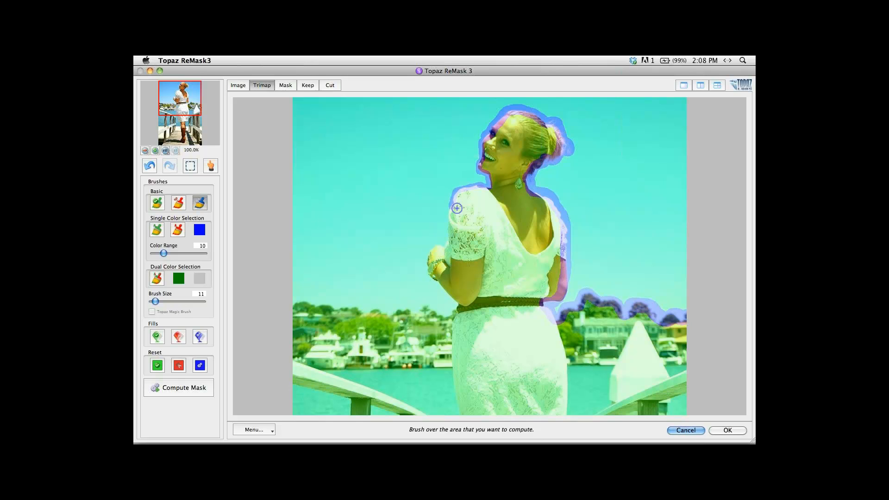
{"action": "key", "text": "super+equal"}
{"action": "key", "text": "space"}
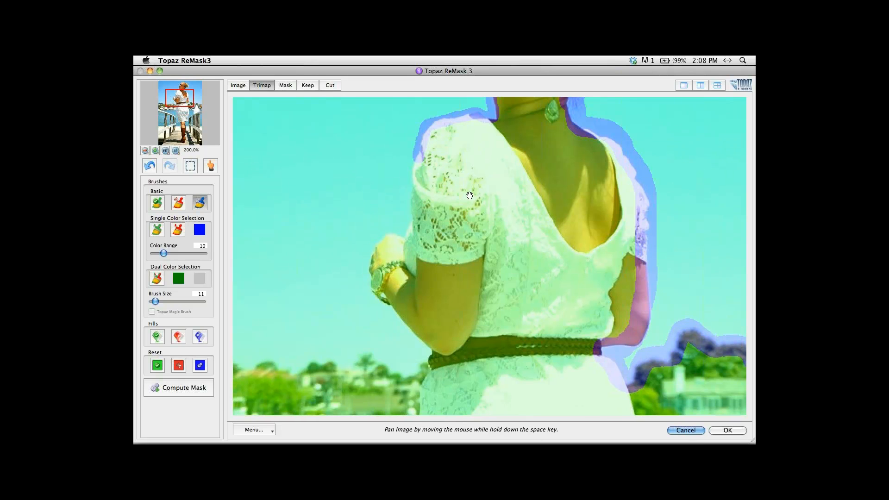
{"action": "left_click_drag", "start_coordinate": [469, 196], "coordinate": [523, 185]}
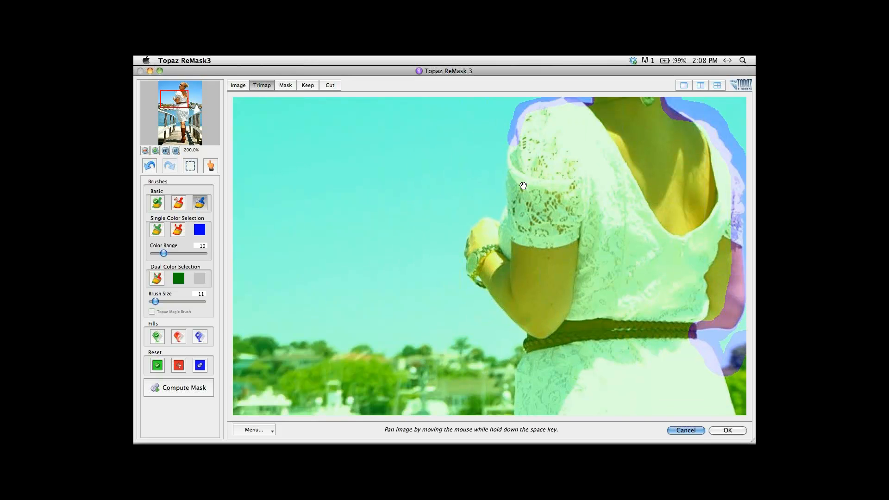
{"action": "mouse_move", "coordinate": [513, 109]}
{"action": "left_mouse_down"}
{"action": "mouse_move", "coordinate": [473, 266]}
{"action": "mouse_move", "coordinate": [482, 284]}
{"action": "left_mouse_up"}
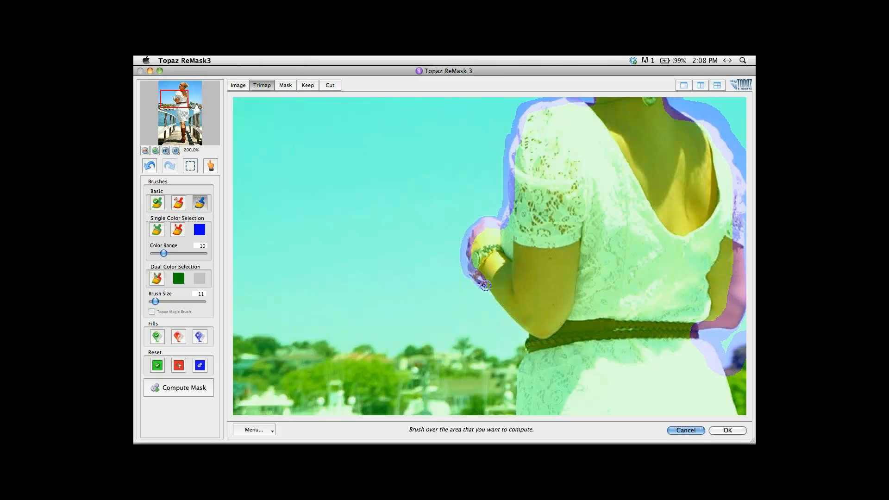
{"action": "mouse_move", "coordinate": [485, 286]}
{"action": "left_mouse_down"}
{"action": "mouse_move", "coordinate": [525, 338]}
{"action": "mouse_move", "coordinate": [508, 358]}
{"action": "mouse_move", "coordinate": [469, 350]}
{"action": "mouse_move", "coordinate": [509, 225]}
{"action": "left_mouse_up"}
Extend the compute outline along the left-hand treetops to the photo's left edge
{"action": "key", "text": "space"}
{"action": "left_click_drag", "start_coordinate": [500, 253], "coordinate": [359, 247]}
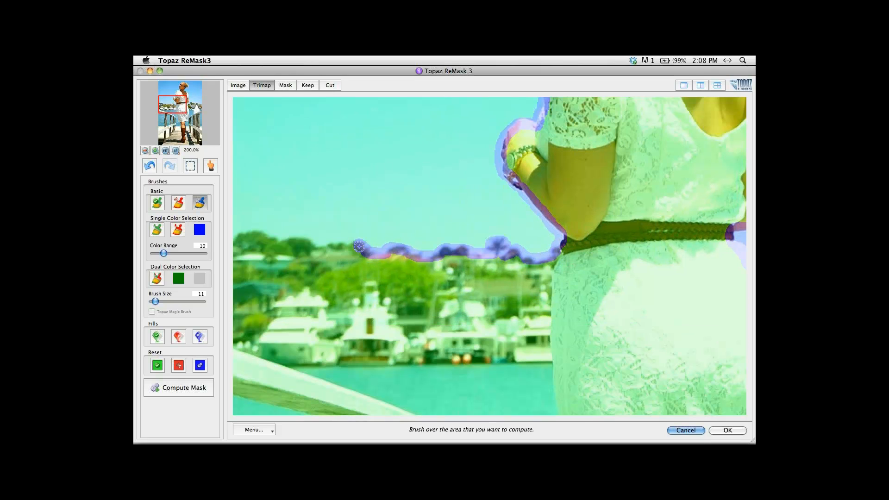
{"action": "key", "text": "space"}
{"action": "left_click_drag", "start_coordinate": [462, 263], "coordinate": [463, 270]}
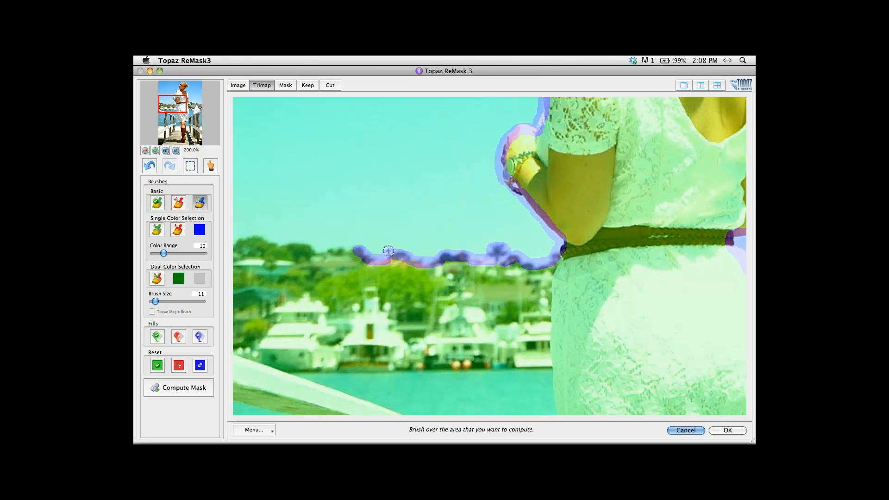
{"action": "mouse_move", "coordinate": [358, 250]}
{"action": "left_mouse_down"}
{"action": "mouse_move", "coordinate": [318, 252]}
{"action": "mouse_move", "coordinate": [247, 236]}
{"action": "left_mouse_up"}
{"action": "key", "text": "super+0"}
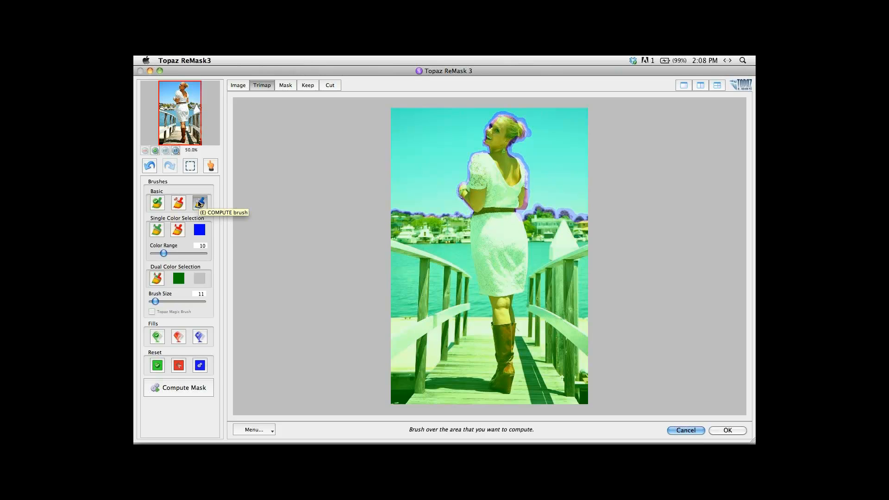
Fill the enclosed sky with the Cut fill and compute the mask
{"action": "left_click", "coordinate": [179, 337]}
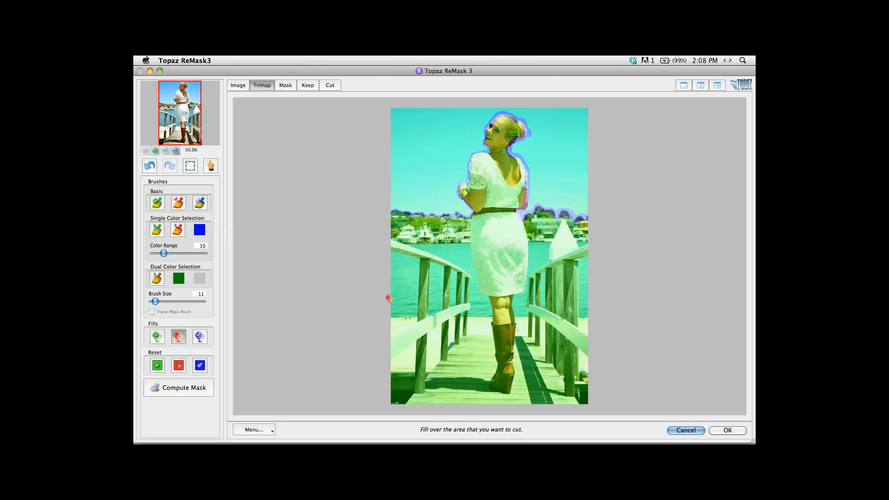
{"action": "left_click", "coordinate": [435, 144]}
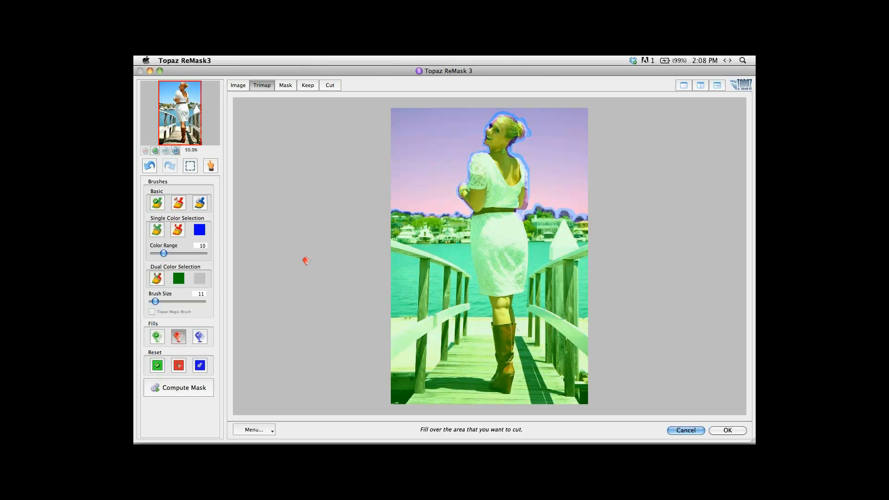
{"action": "left_click", "coordinate": [172, 387]}
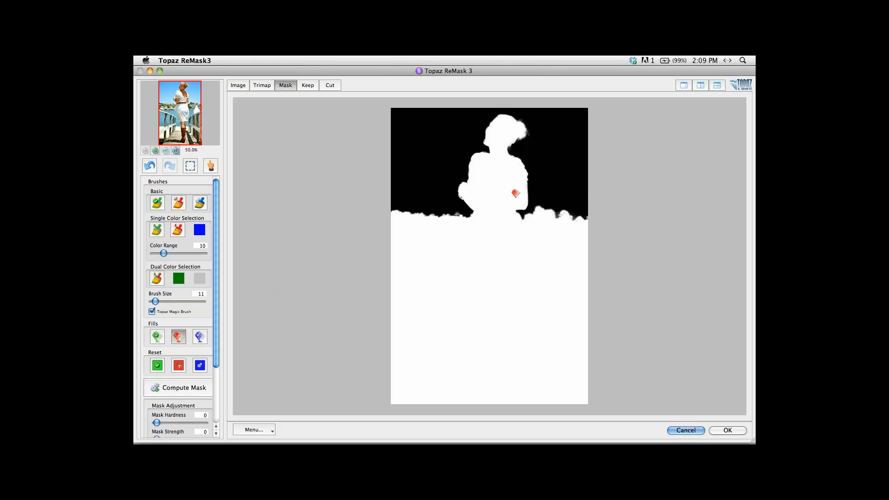
Examine the mask's edges up close and compare them with the Keep preview
{"action": "key", "text": "super+equal"}
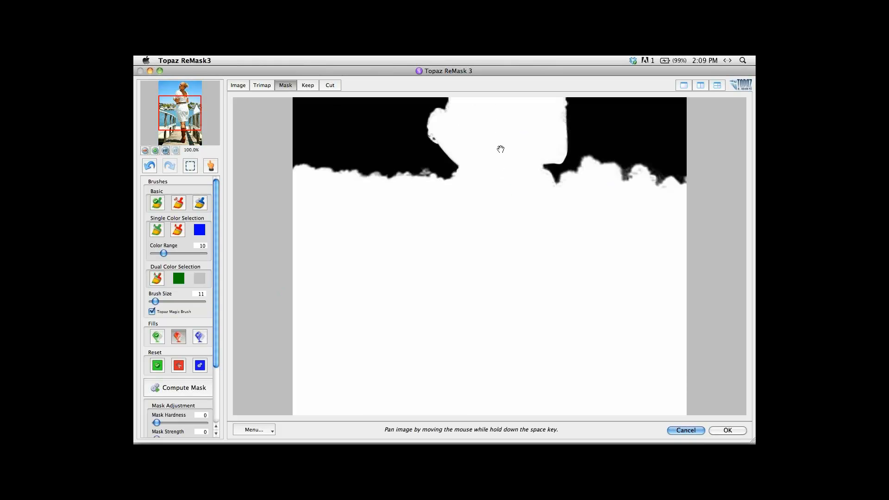
{"action": "left_click_drag", "start_coordinate": [498, 163], "coordinate": [498, 272]}
{"action": "left_click", "coordinate": [308, 85]}
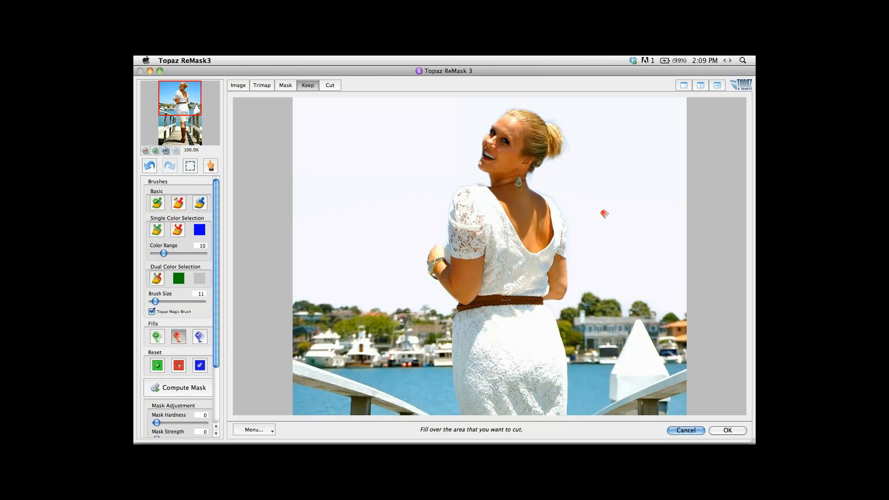
{"action": "left_click", "coordinate": [291, 88]}
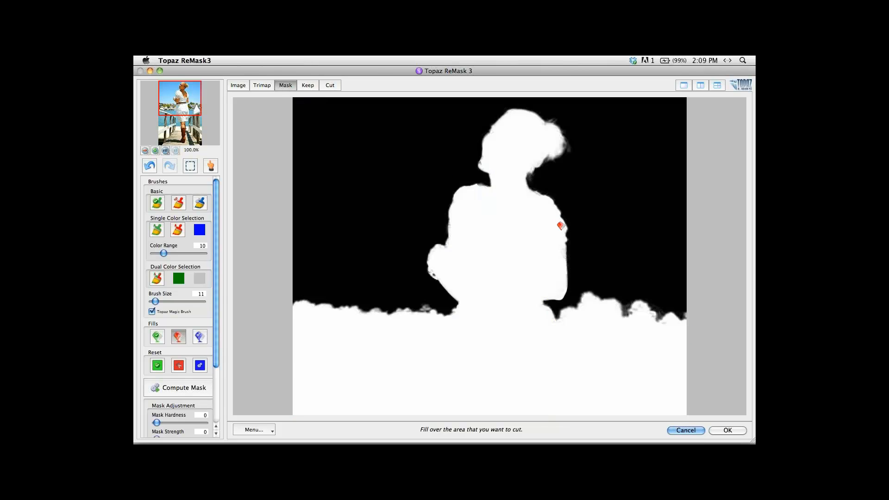
Cut the leftover sky in the gap between the right-hand treetops with the Cut brush at size 1
{"action": "key", "text": "super+equal"}
{"action": "key", "text": "space"}
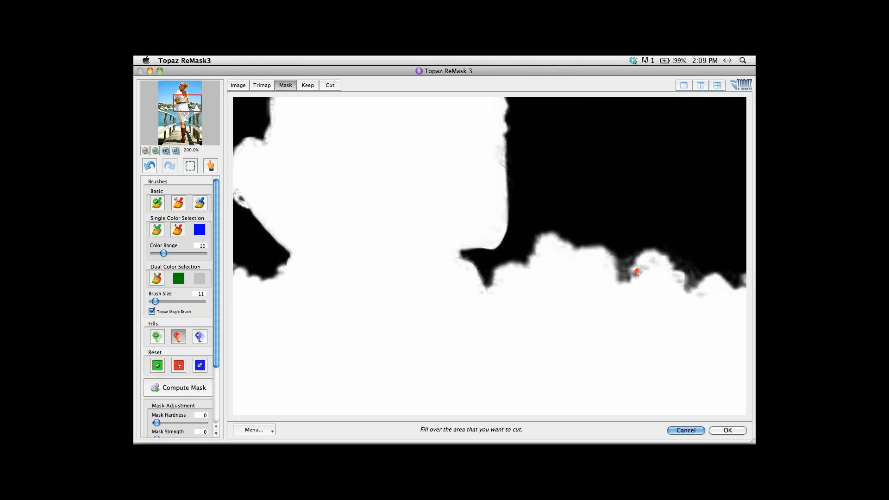
{"action": "key", "text": "b"}
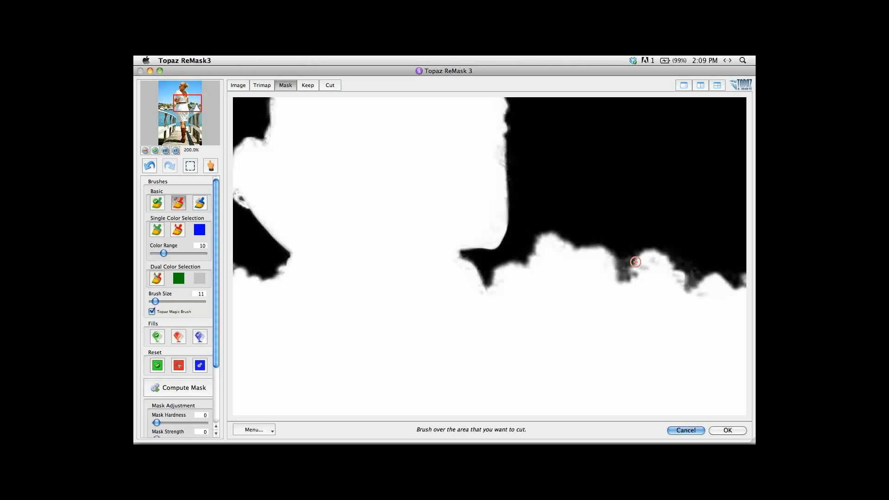
{"action": "key", "text": "bracketleft"}
{"action": "key", "text": "bracketleft"}
{"action": "key", "text": "bracketleft"}
{"action": "key", "text": "bracketleft"}
{"action": "key", "text": "bracketleft"}
{"action": "key", "text": "bracketleft"}
{"action": "key", "text": "bracketleft"}
{"action": "key", "text": "bracketleft"}
{"action": "key", "text": "bracketleft"}
{"action": "key", "text": "bracketleft"}
{"action": "left_click_drag", "start_coordinate": [624, 258], "coordinate": [624, 273]}
Split the view in two and compare the original image with the Keep preview along the right-hand treetops
{"action": "key", "text": "ctrl+2"}
{"action": "left_click_drag", "start_coordinate": [614, 203], "coordinate": [569, 186]}
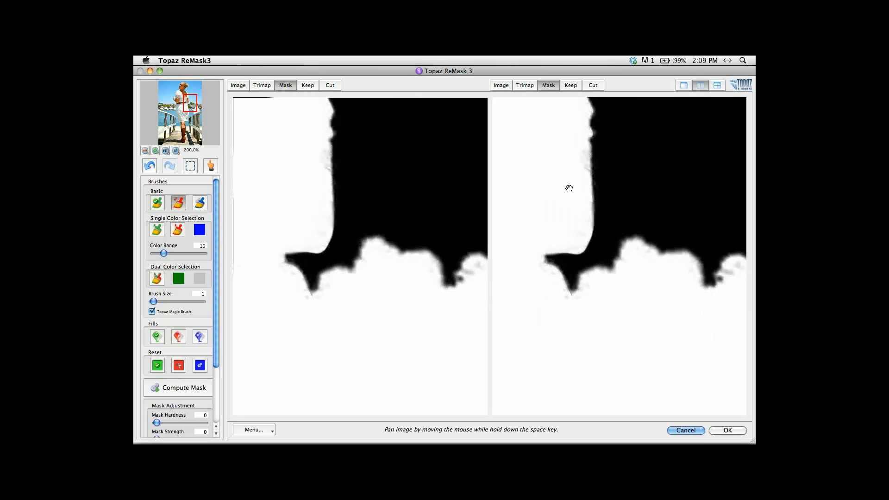
{"action": "left_click", "coordinate": [238, 86]}
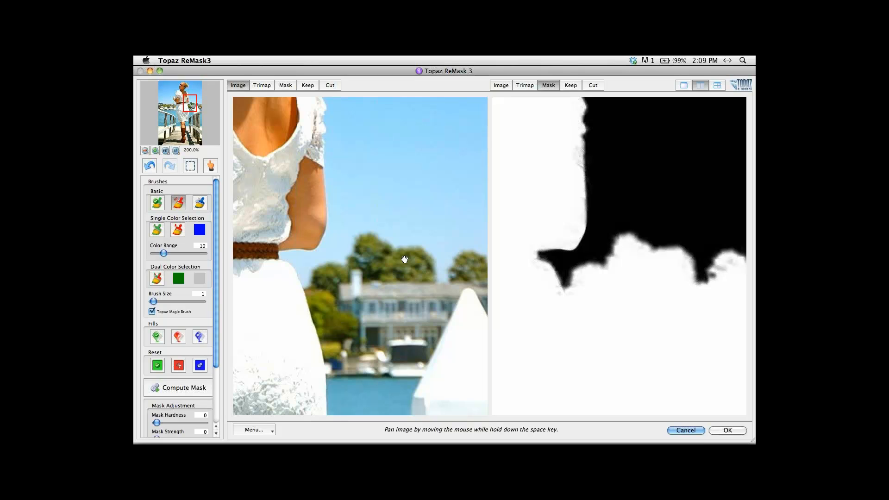
{"action": "left_click_drag", "start_coordinate": [405, 259], "coordinate": [368, 249]}
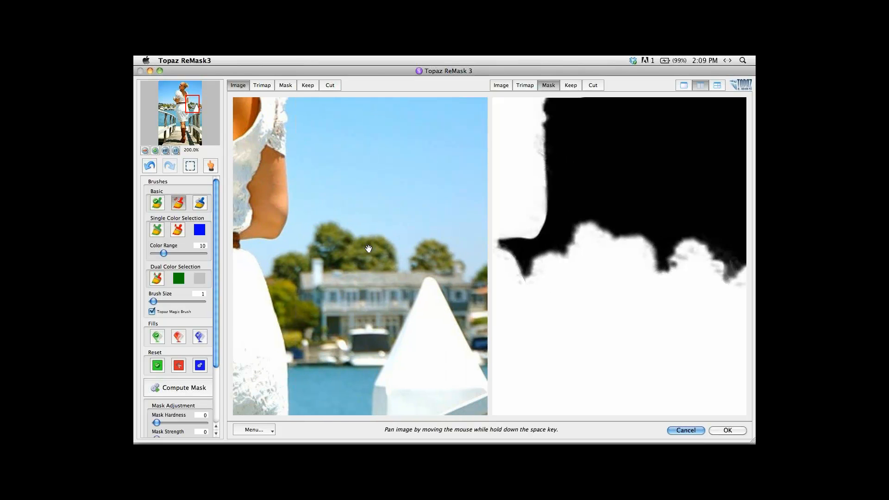
{"action": "left_click", "coordinate": [571, 85]}
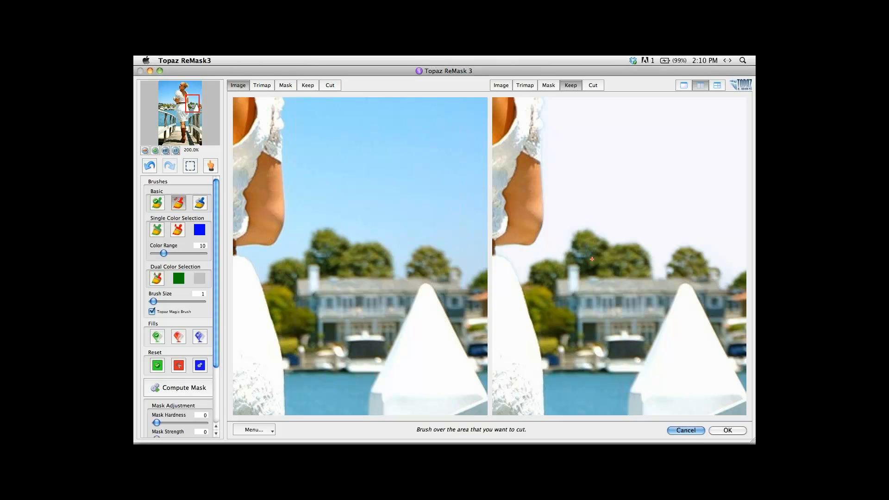
{"action": "key", "text": "space"}
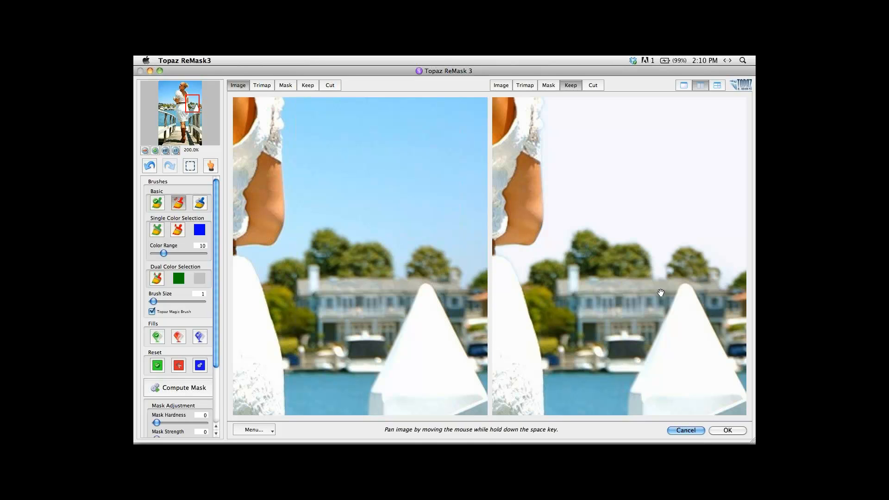
{"action": "left_click_drag", "start_coordinate": [648, 293], "coordinate": [605, 294]}
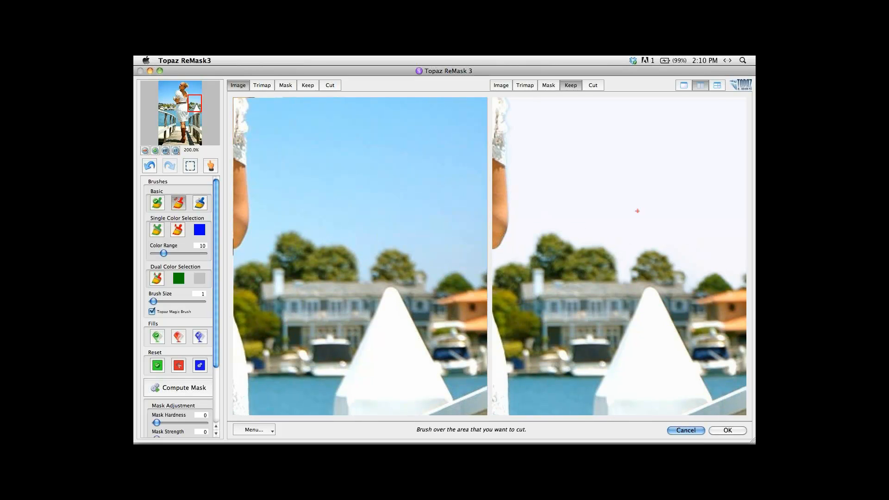
Set the preview's background color to medium gray
{"action": "left_click", "coordinate": [267, 429]}
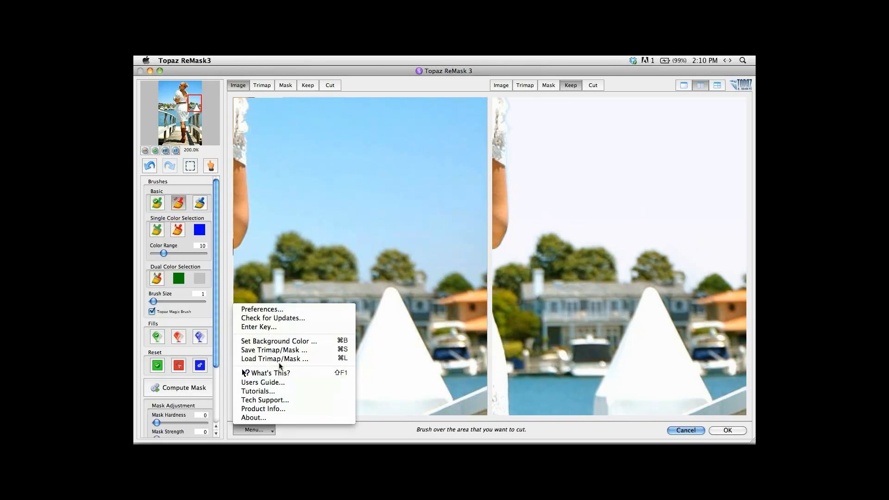
{"action": "left_click", "coordinate": [291, 341]}
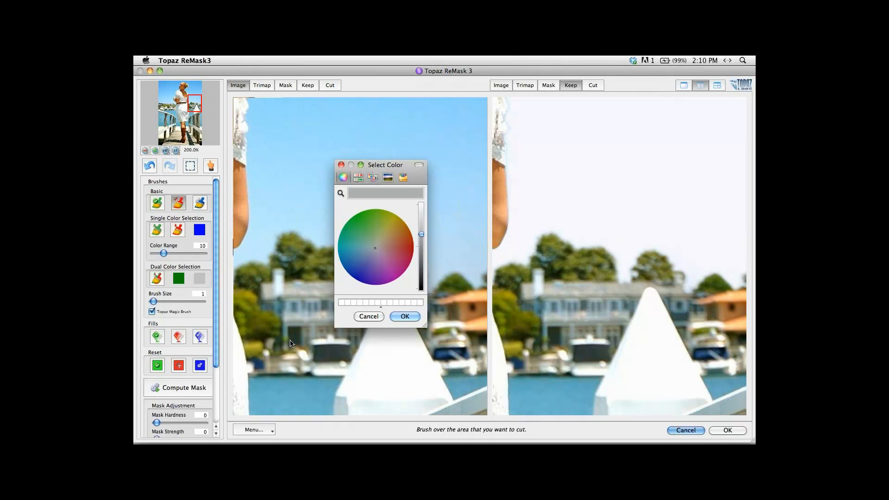
{"action": "left_click", "coordinate": [405, 316]}
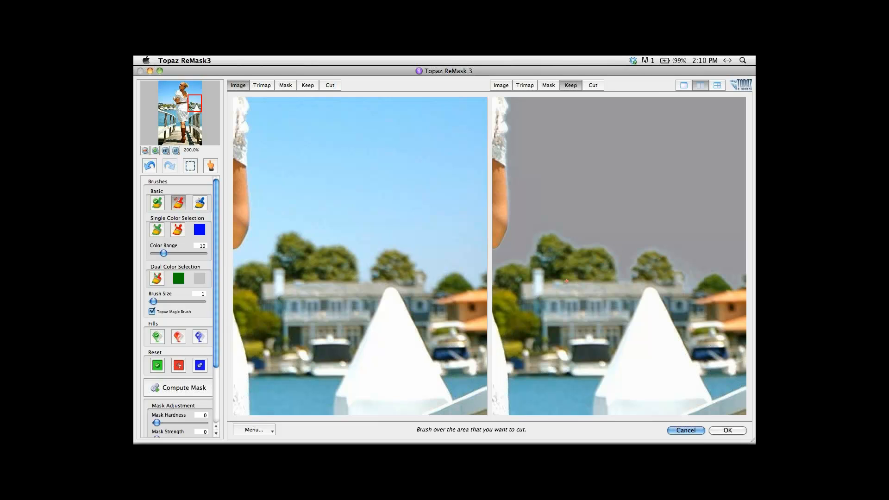
Restore the missing patch of dress on top of the left-hand shoulder with the Keep brush at size 11
{"action": "key", "text": "space"}
{"action": "mouse_move", "coordinate": [568, 280]}
{"action": "left_mouse_down"}
{"action": "mouse_move", "coordinate": [578, 279]}
{"action": "mouse_move", "coordinate": [588, 257]}
{"action": "left_mouse_up"}
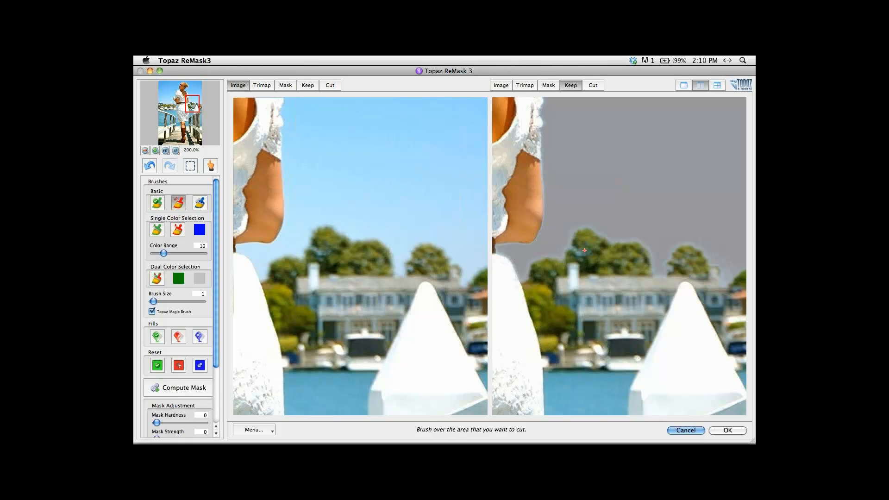
{"action": "key", "text": "b"}
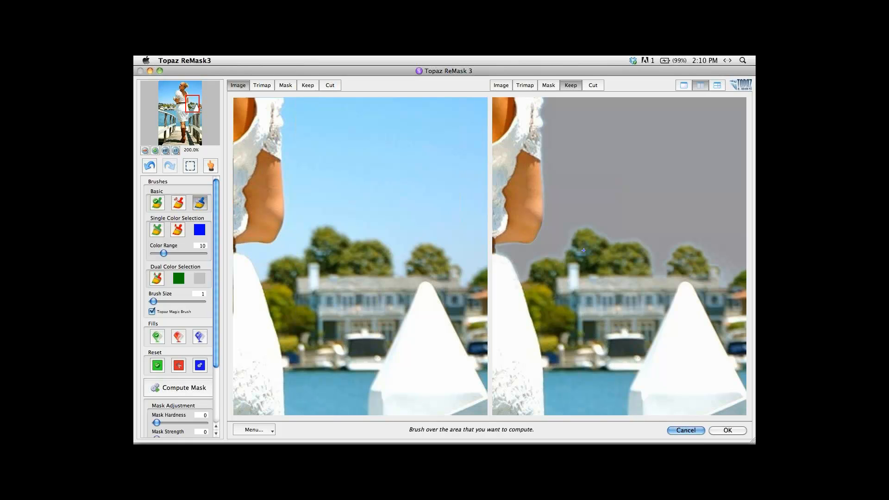
{"action": "key", "text": "bracketright"}
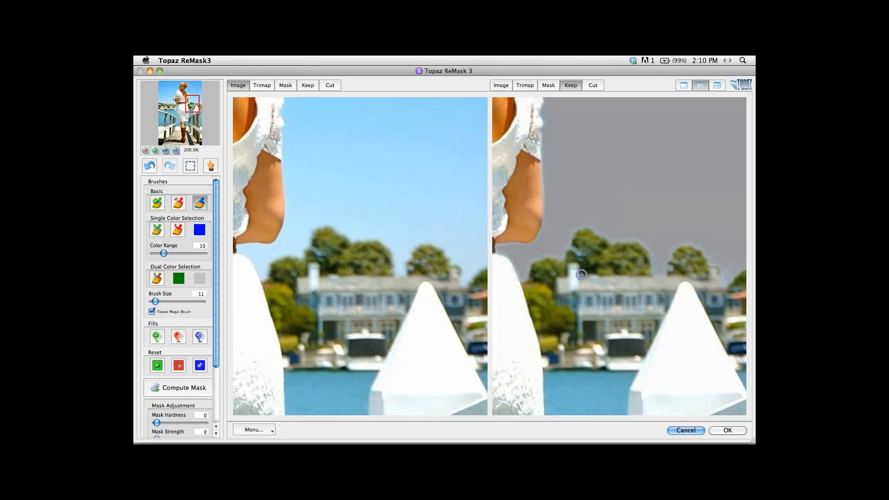
{"action": "key", "text": "space"}
{"action": "left_click_drag", "start_coordinate": [551, 218], "coordinate": [609, 201]}
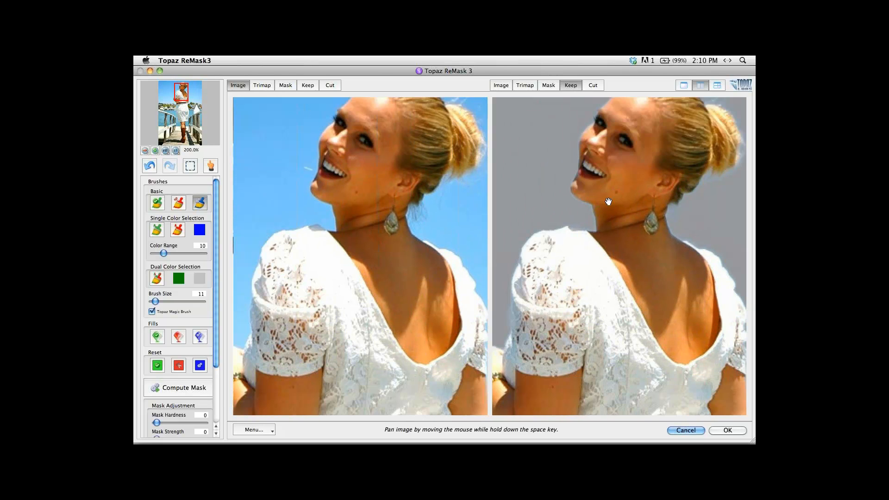
{"action": "scroll", "coordinate": [545, 250], "scroll_direction": "up", "scroll_amount": 1}
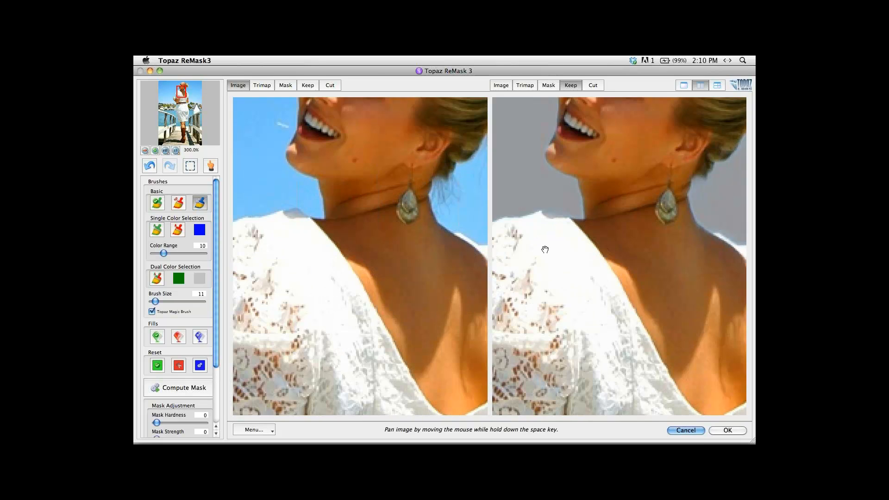
{"action": "left_click_drag", "start_coordinate": [545, 250], "coordinate": [610, 254]}
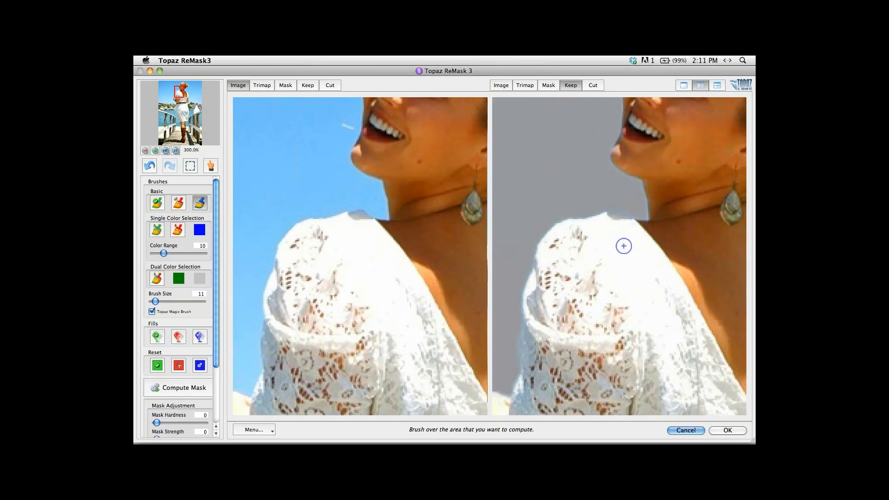
{"action": "left_click", "coordinate": [158, 203]}
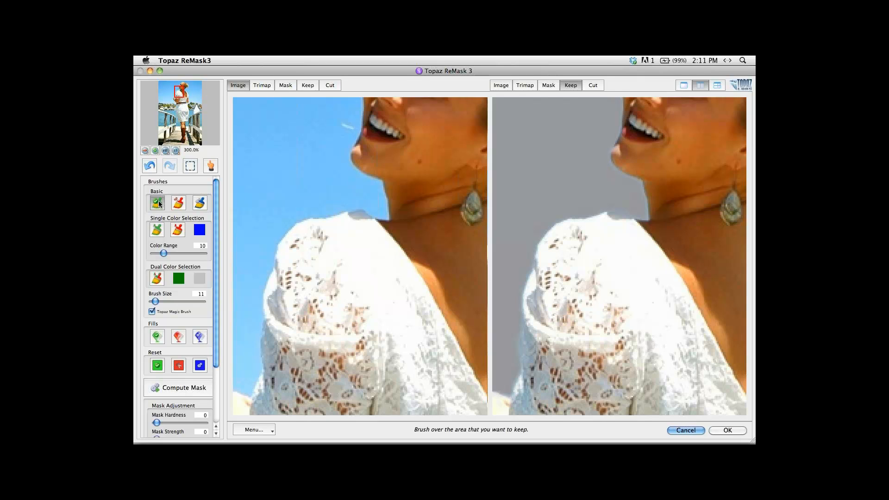
{"action": "left_click_drag", "start_coordinate": [619, 219], "coordinate": [623, 225]}
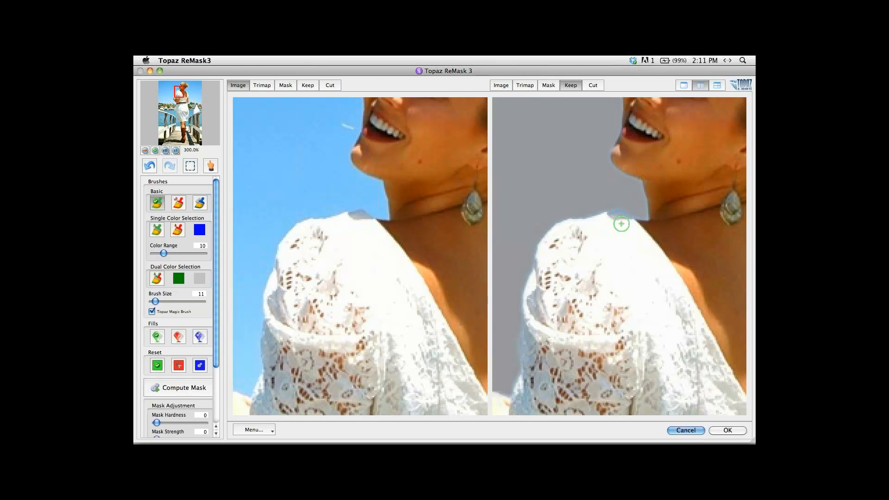
{"action": "left_click_drag", "start_coordinate": [622, 224], "coordinate": [639, 231]}
{"action": "left_click", "coordinate": [618, 221]}
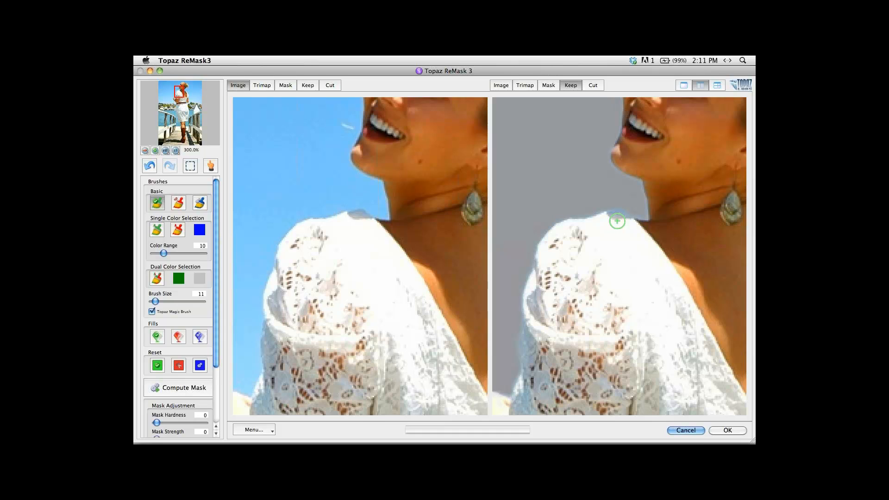
{"action": "left_click", "coordinate": [622, 227]}
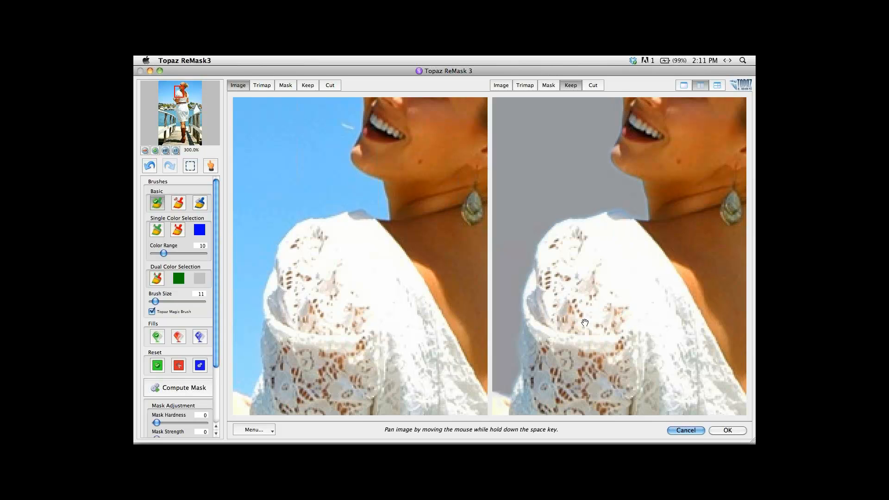
Examine the mask edges along the left-hand forearm, palm tree and treetops beside the original image, reducing the brush size to 1
{"action": "mouse_move", "coordinate": [585, 323]}
{"action": "left_mouse_down"}
{"action": "mouse_move", "coordinate": [593, 300]}
{"action": "mouse_move", "coordinate": [568, 342]}
{"action": "mouse_move", "coordinate": [251, 93]}
{"action": "left_mouse_up"}
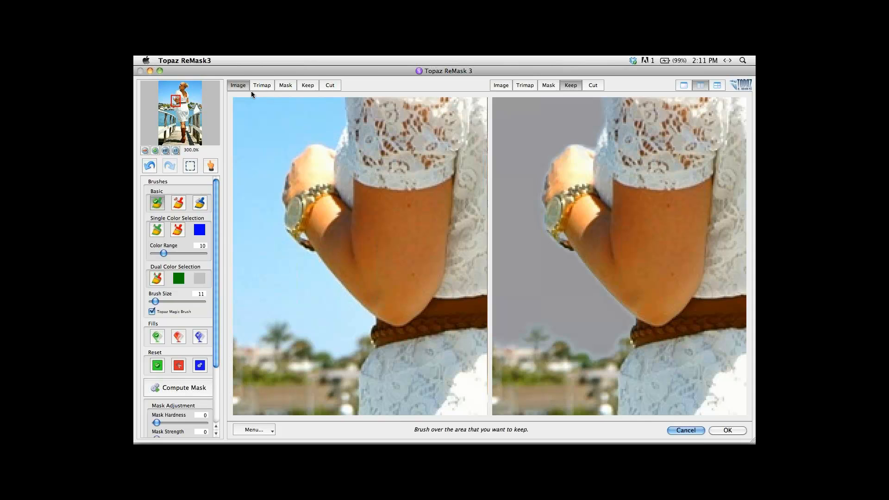
{"action": "left_click", "coordinate": [262, 85]}
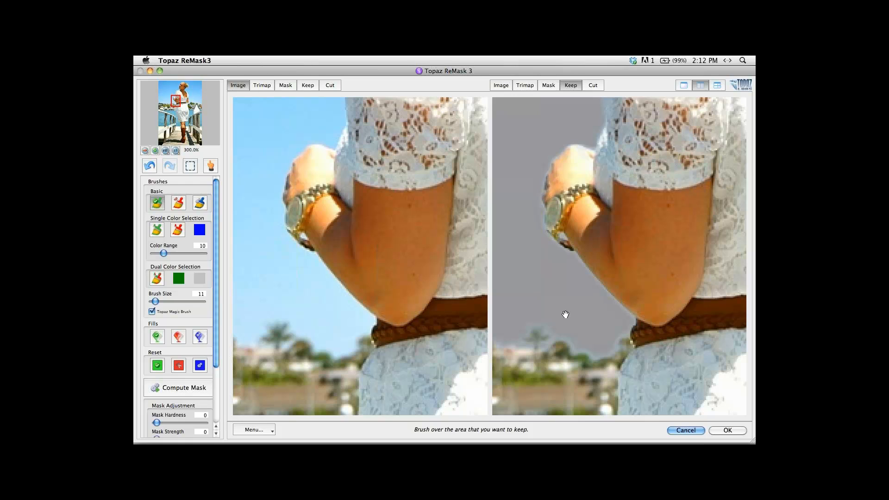
{"action": "key", "text": "space"}
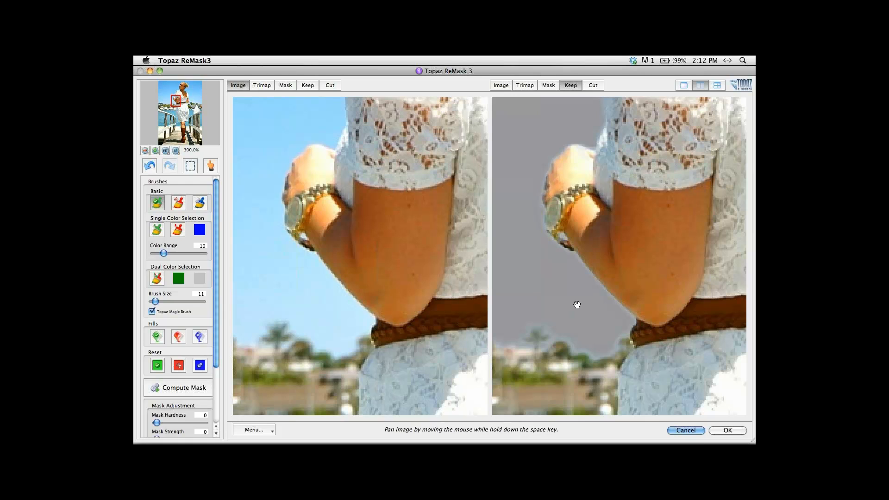
{"action": "mouse_move", "coordinate": [577, 305]}
{"action": "left_mouse_down"}
{"action": "mouse_move", "coordinate": [587, 299]}
{"action": "mouse_move", "coordinate": [629, 340]}
{"action": "mouse_move", "coordinate": [626, 311]}
{"action": "left_mouse_up"}
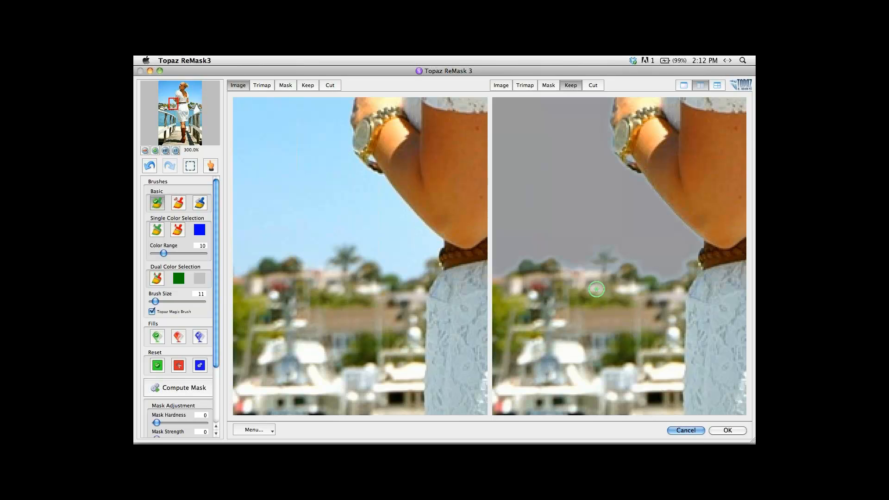
{"action": "key", "text": "bracketleft"}
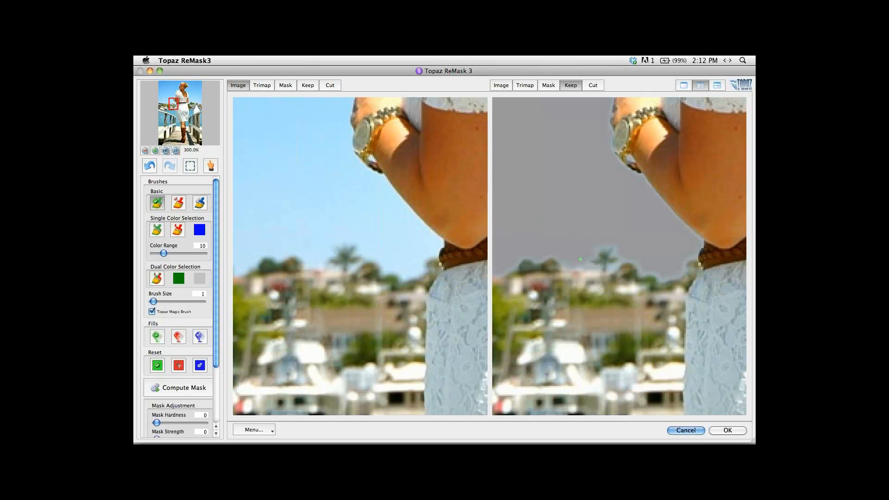
{"action": "key", "text": "space"}
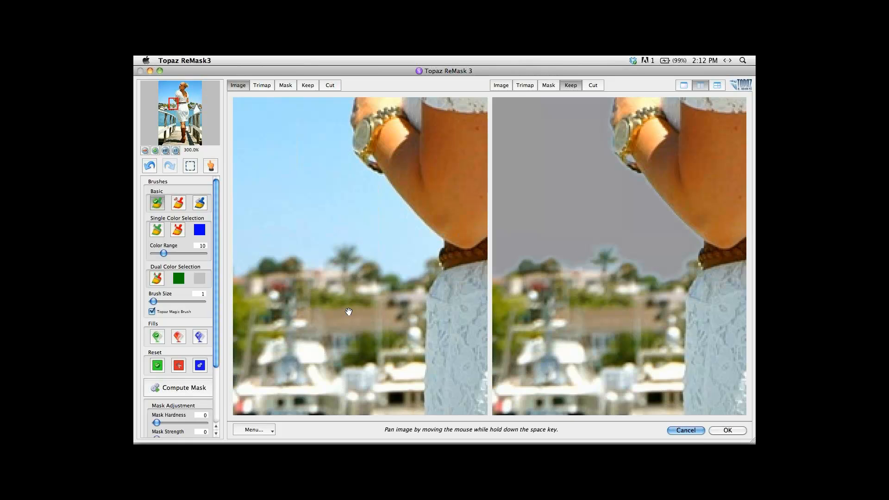
{"action": "mouse_move", "coordinate": [349, 311]}
{"action": "left_mouse_down"}
{"action": "mouse_move", "coordinate": [413, 306]}
{"action": "mouse_move", "coordinate": [303, 294]}
{"action": "mouse_move", "coordinate": [325, 302]}
{"action": "left_mouse_up"}
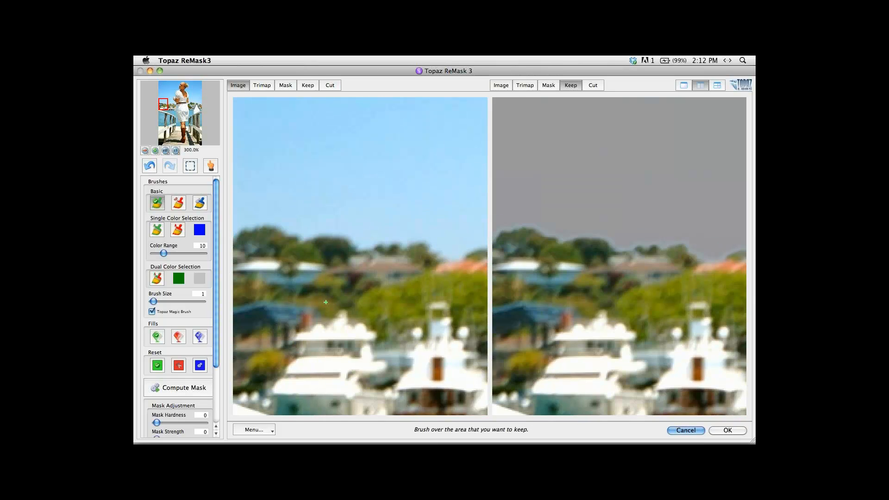
Switch to a single-pane Keep preview and compare its left-hand treetops and forearm with the original image
{"action": "left_click", "coordinate": [685, 85]}
{"action": "left_click", "coordinate": [308, 85]}
{"action": "key", "text": "space"}
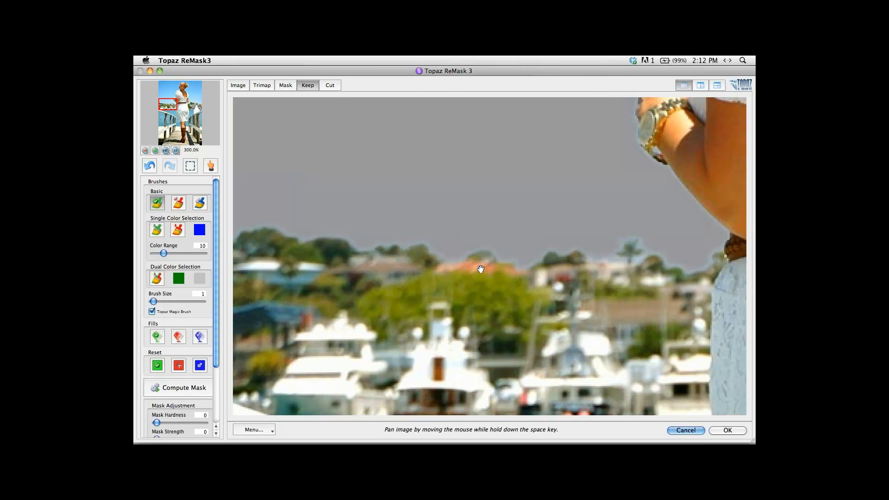
{"action": "left_click_drag", "start_coordinate": [481, 269], "coordinate": [421, 298]}
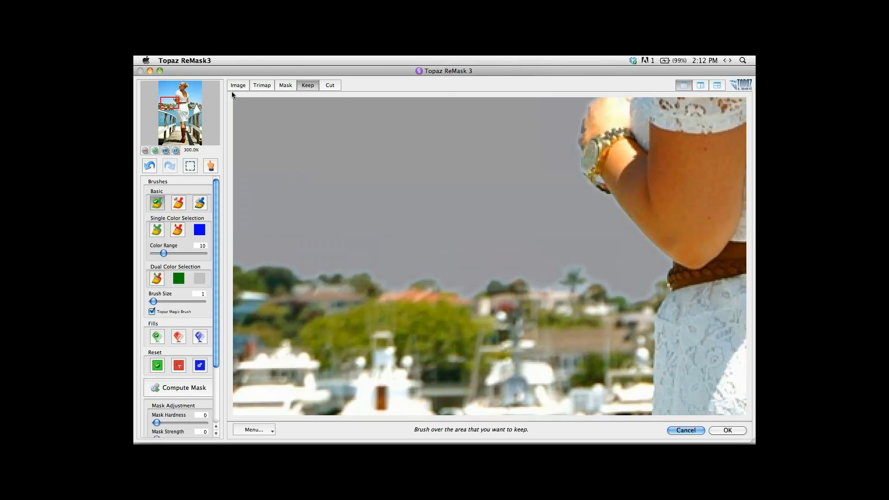
{"action": "left_click", "coordinate": [236, 86]}
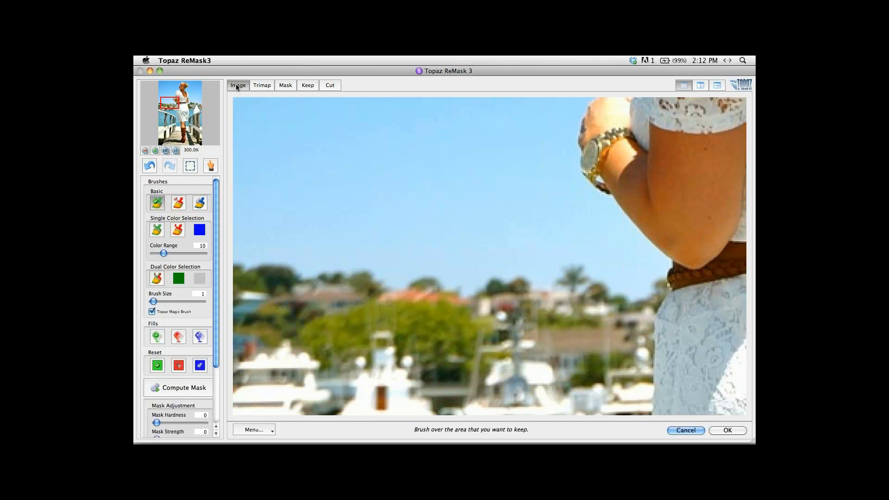
{"action": "left_click", "coordinate": [308, 85]}
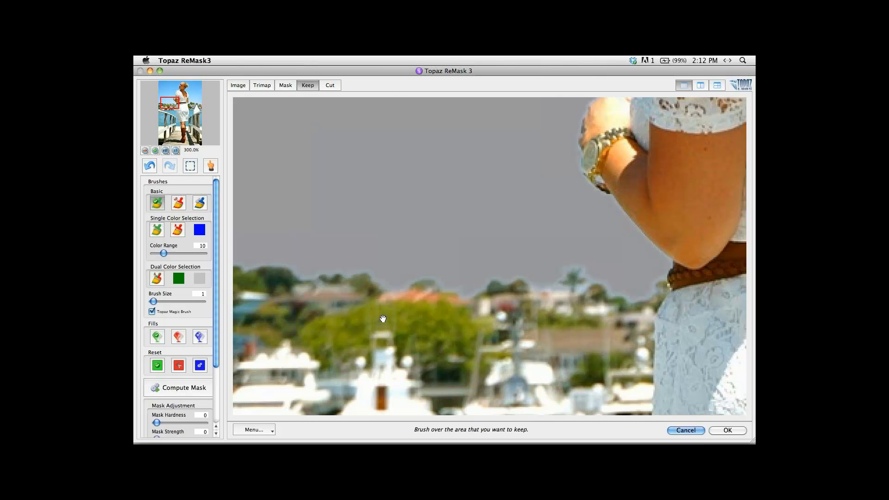
{"action": "key", "text": "space"}
{"action": "left_click_drag", "start_coordinate": [381, 318], "coordinate": [456, 290]}
Set the preview's background color to black
{"action": "left_click", "coordinate": [246, 429]}
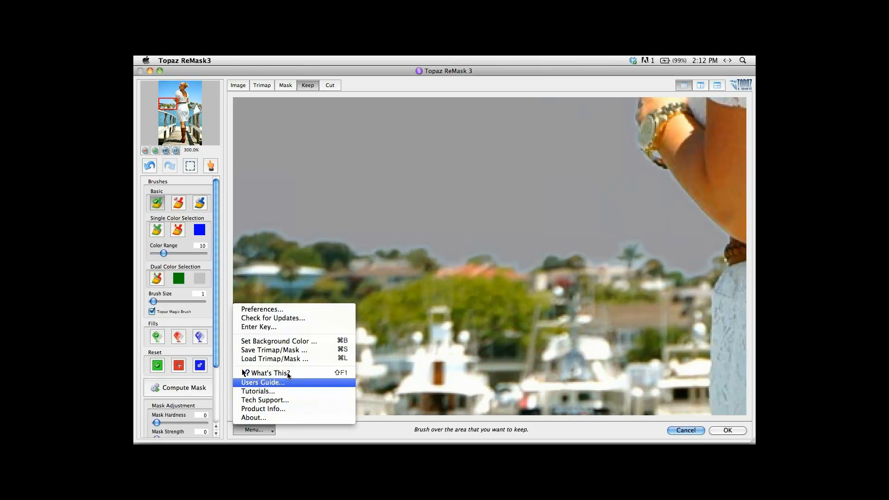
{"action": "left_click", "coordinate": [285, 343]}
{"action": "left_click_drag", "start_coordinate": [422, 232], "coordinate": [422, 291]}
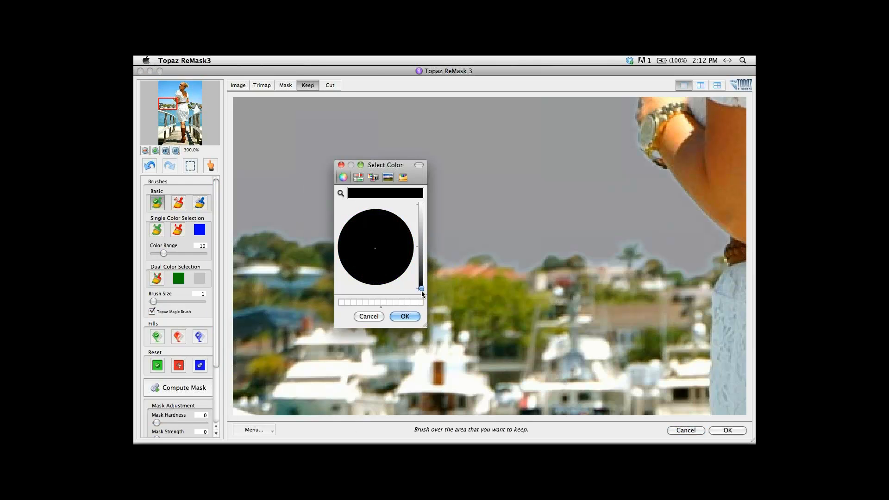
{"action": "left_click", "coordinate": [401, 318]}
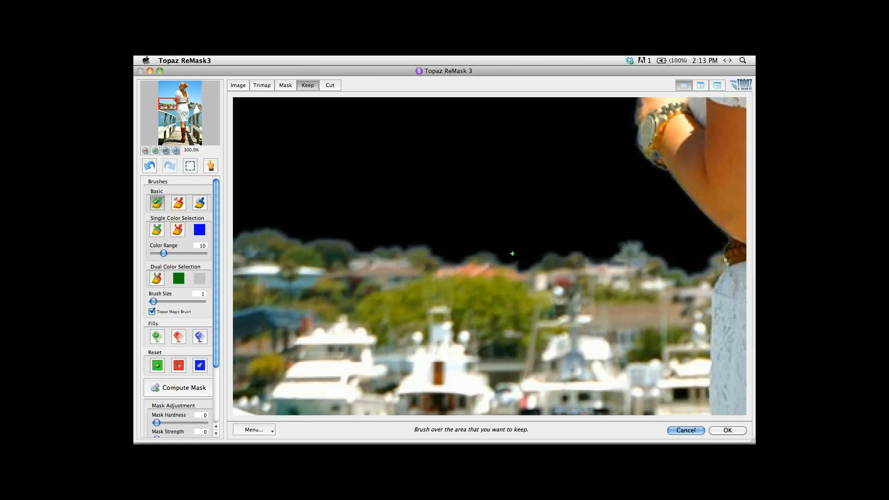
Set the Keep preview's background color to a medium gray
{"action": "left_click", "coordinate": [270, 427]}
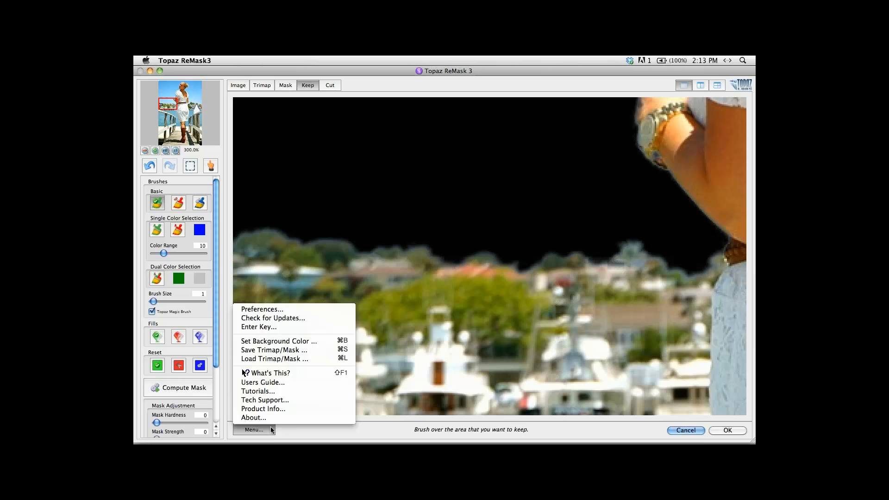
{"action": "left_click", "coordinate": [309, 341]}
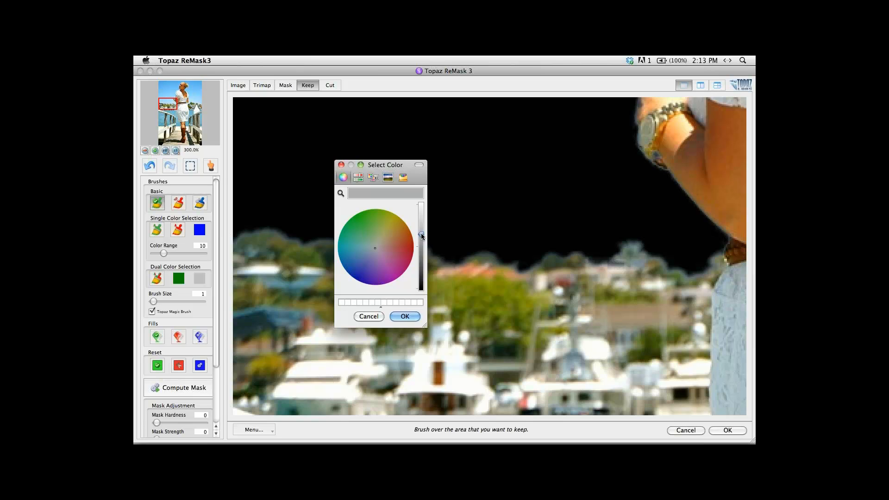
{"action": "left_click", "coordinate": [405, 317]}
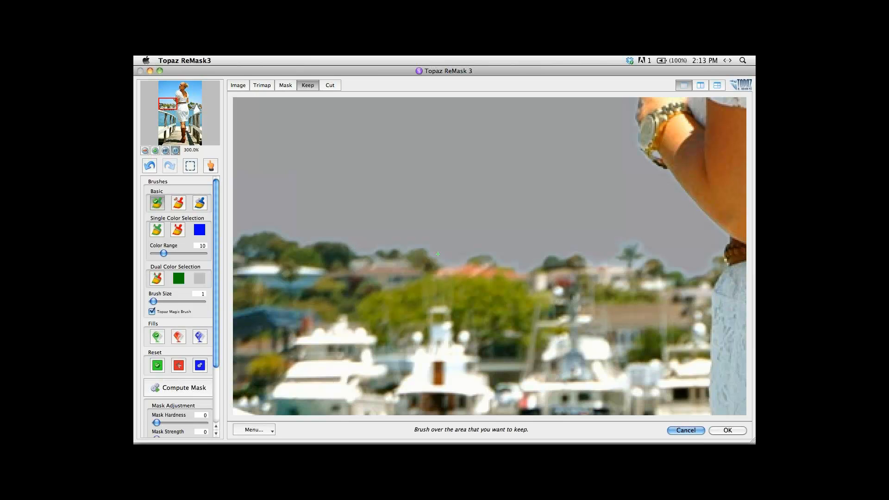
Raise the Foreground Color recovery to 100 and enable its High Quality option
{"action": "key", "text": "space"}
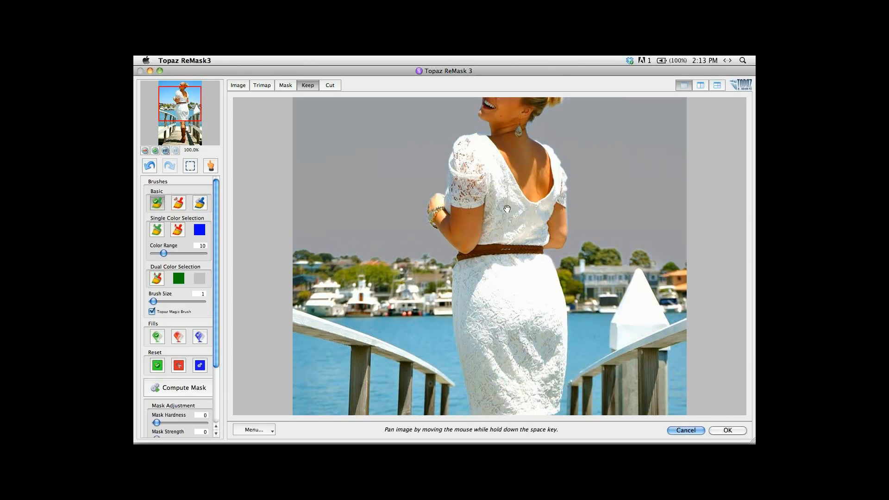
{"action": "left_click_drag", "start_coordinate": [507, 209], "coordinate": [510, 267]}
{"action": "scroll", "coordinate": [178, 305], "scroll_direction": "down", "scroll_amount": 5}
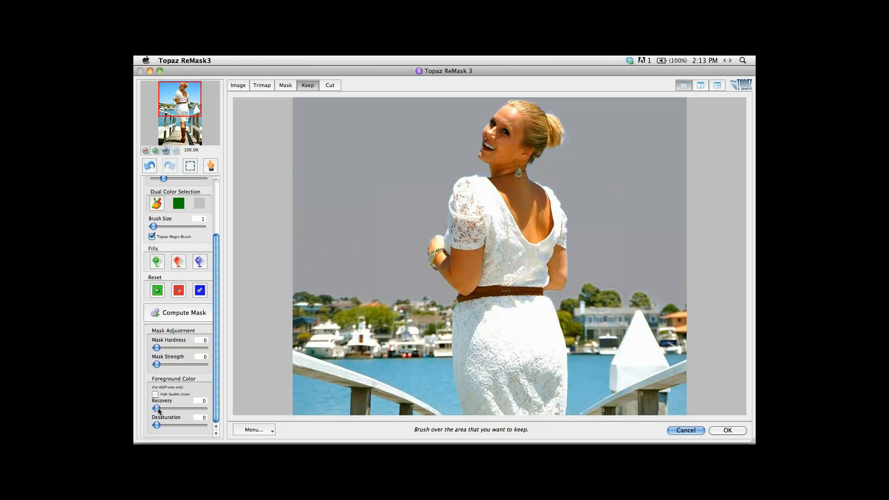
{"action": "left_click_drag", "start_coordinate": [158, 411], "coordinate": [161, 410]}
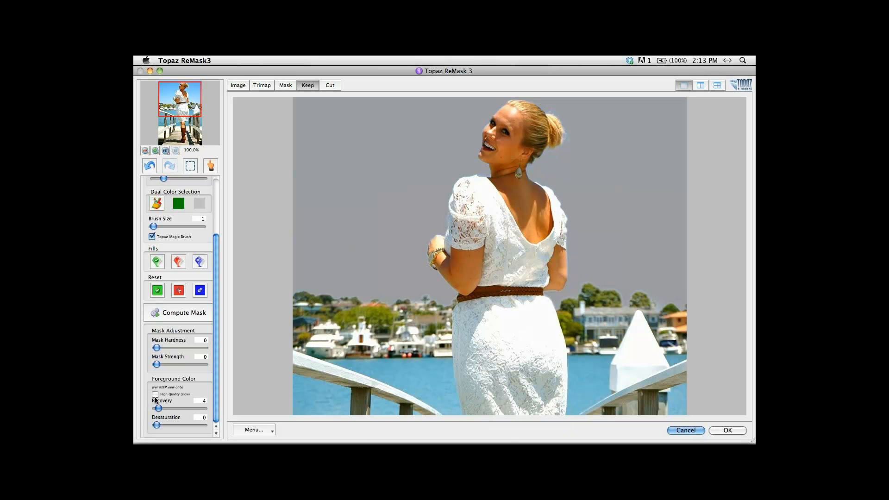
{"action": "left_click_drag", "start_coordinate": [158, 409], "coordinate": [203, 408]}
{"action": "left_click", "coordinate": [155, 394]}
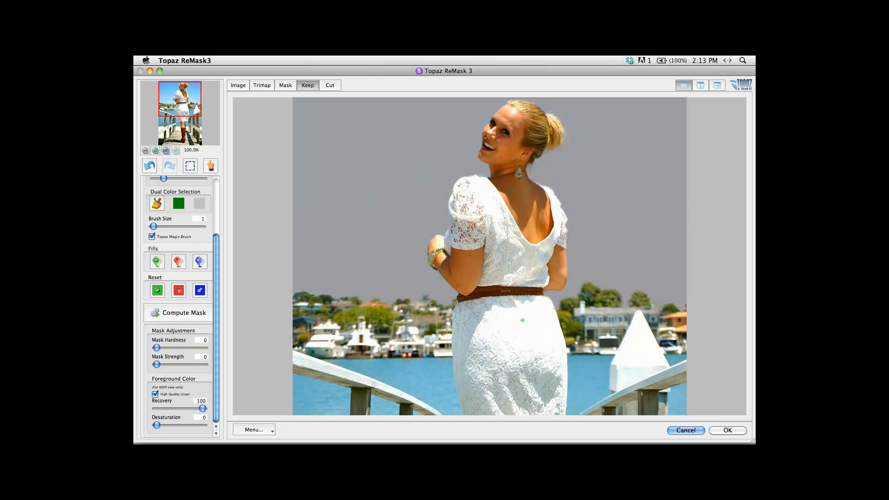
Enlarge the preview to 200%, set the brush size to 11, and examine the recovered edges around the treetops, forearm and hair
{"action": "key", "text": "super+equal"}
{"action": "key", "text": "space"}
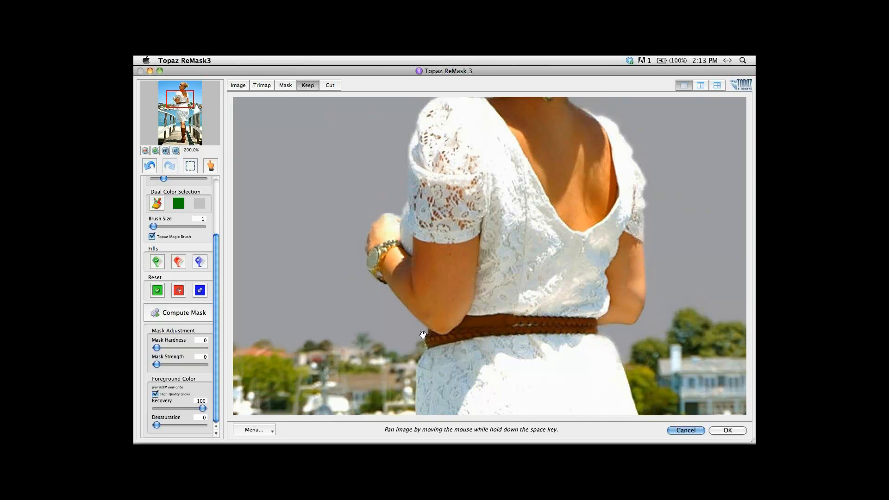
{"action": "left_click_drag", "start_coordinate": [423, 334], "coordinate": [471, 280]}
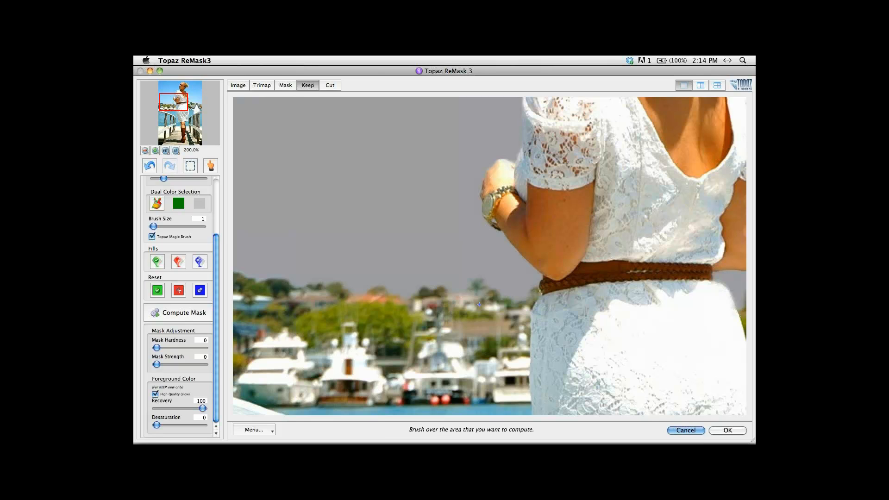
{"action": "key", "text": "bracketright"}
{"action": "mouse_move", "coordinate": [476, 296]}
{"action": "left_mouse_down"}
{"action": "mouse_move", "coordinate": [486, 303]}
{"action": "mouse_move", "coordinate": [482, 281]}
{"action": "mouse_move", "coordinate": [469, 284]}
{"action": "mouse_move", "coordinate": [473, 301]}
{"action": "left_mouse_up"}
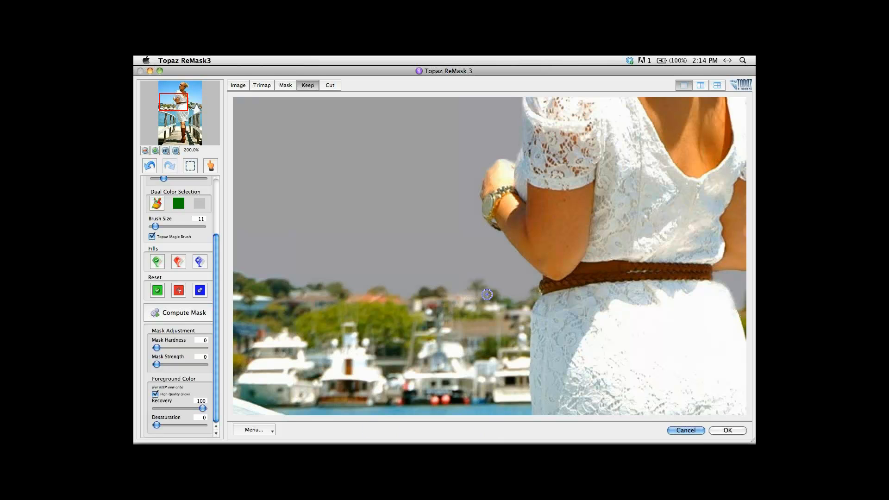
{"action": "key", "text": "space"}
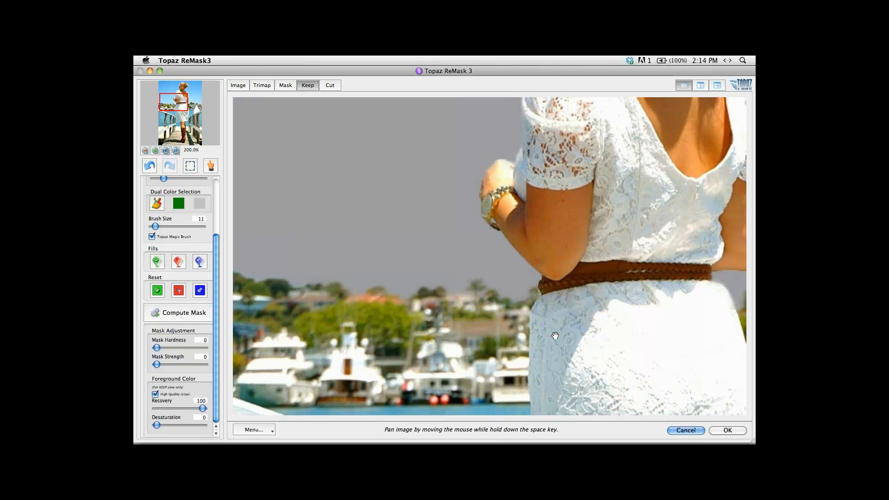
{"action": "mouse_move", "coordinate": [556, 336]}
{"action": "left_mouse_down"}
{"action": "mouse_move", "coordinate": [524, 331]}
{"action": "mouse_move", "coordinate": [513, 313]}
{"action": "mouse_move", "coordinate": [428, 139]}
{"action": "left_mouse_up"}
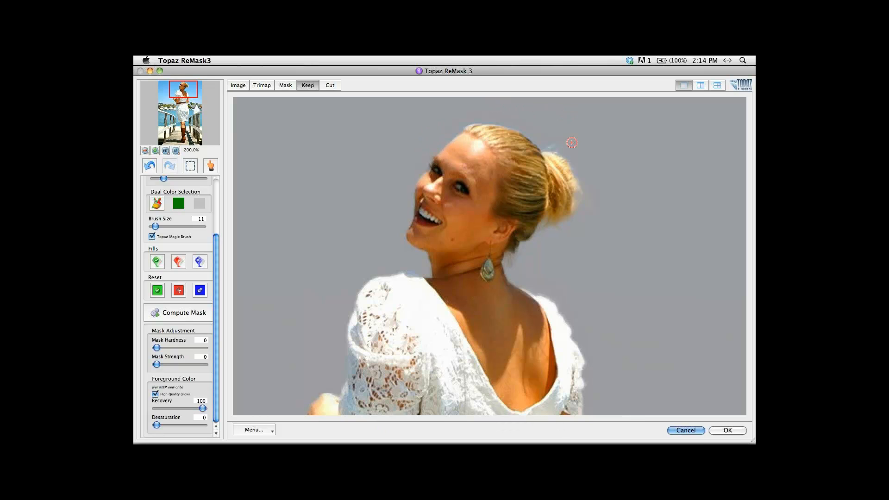
Show the black-and-white mask and clean up the gray edges along the woman's chin, face and hair with the Keep brush
{"action": "left_click", "coordinate": [285, 86]}
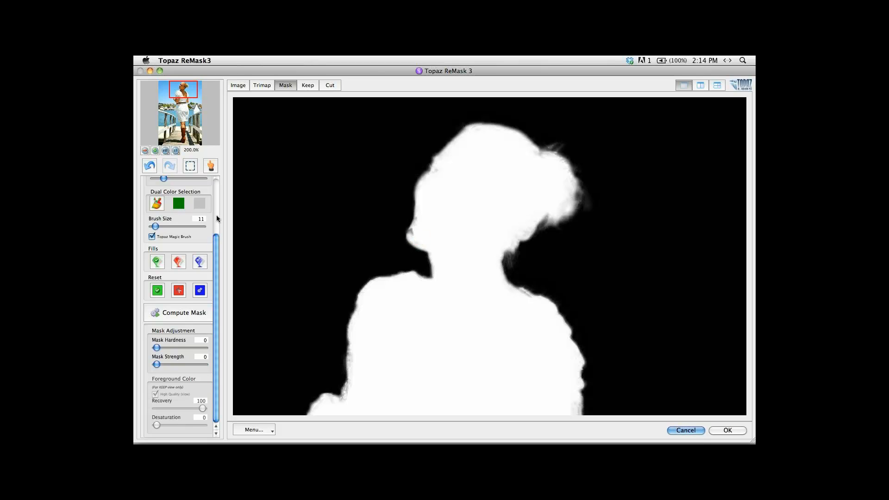
{"action": "scroll", "coordinate": [217, 219], "scroll_direction": "up", "scroll_amount": 5}
{"action": "left_click", "coordinate": [157, 202]}
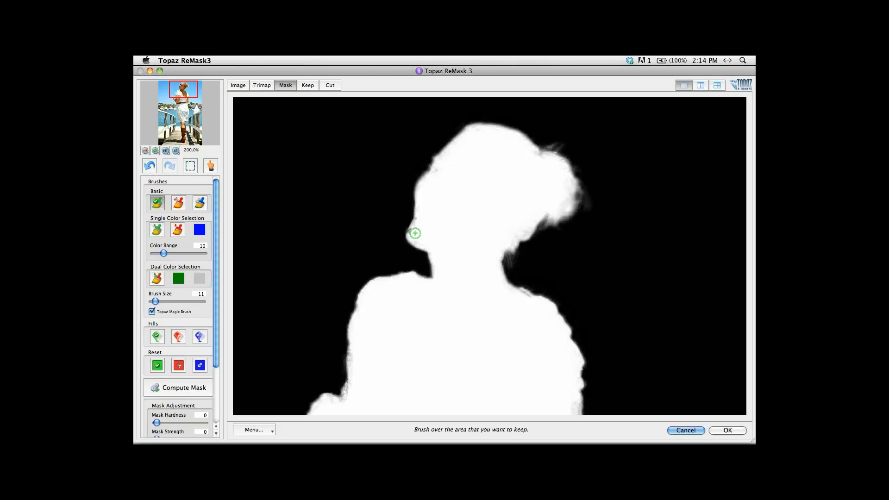
{"action": "left_click_drag", "start_coordinate": [416, 234], "coordinate": [418, 223]}
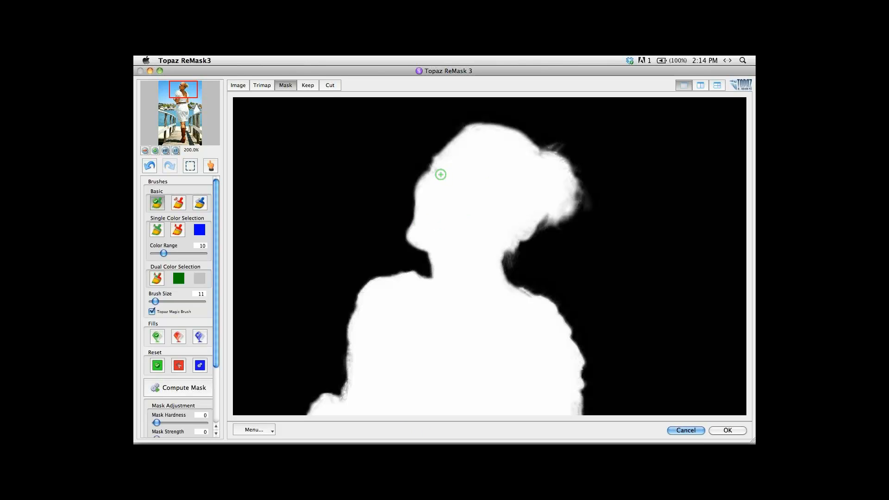
{"action": "mouse_move", "coordinate": [434, 171]}
{"action": "left_mouse_down"}
{"action": "mouse_move", "coordinate": [476, 134]}
{"action": "mouse_move", "coordinate": [551, 163]}
{"action": "left_mouse_up"}
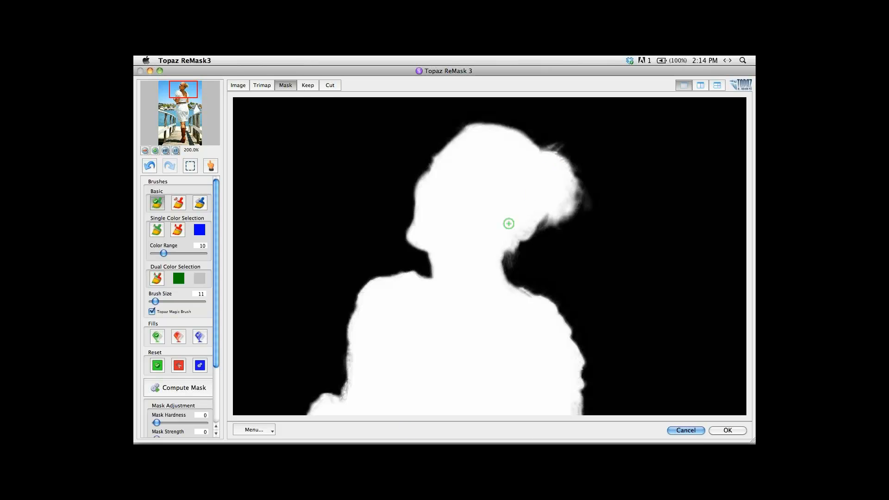
{"action": "left_click_drag", "start_coordinate": [509, 224], "coordinate": [530, 221]}
Fill the gray patches along the woman's shoulders, sleeves and arms in the mask with the Keep brush
{"action": "key", "text": "space"}
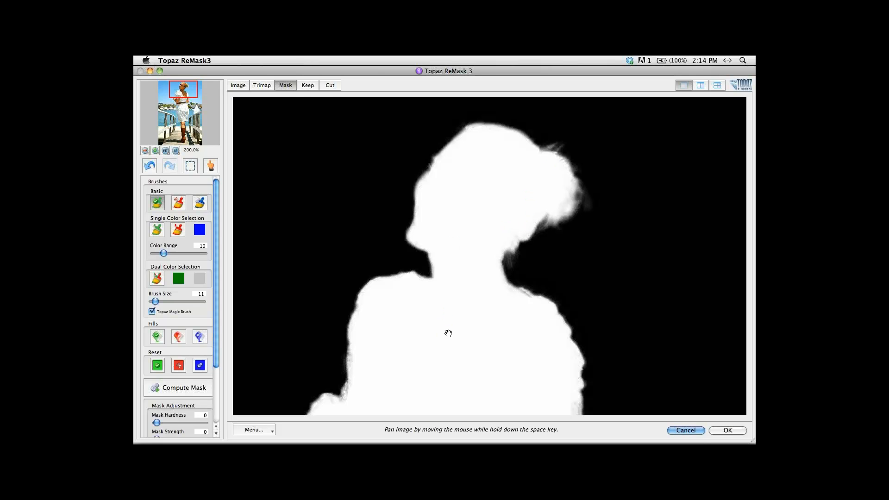
{"action": "left_click_drag", "start_coordinate": [448, 333], "coordinate": [408, 270]}
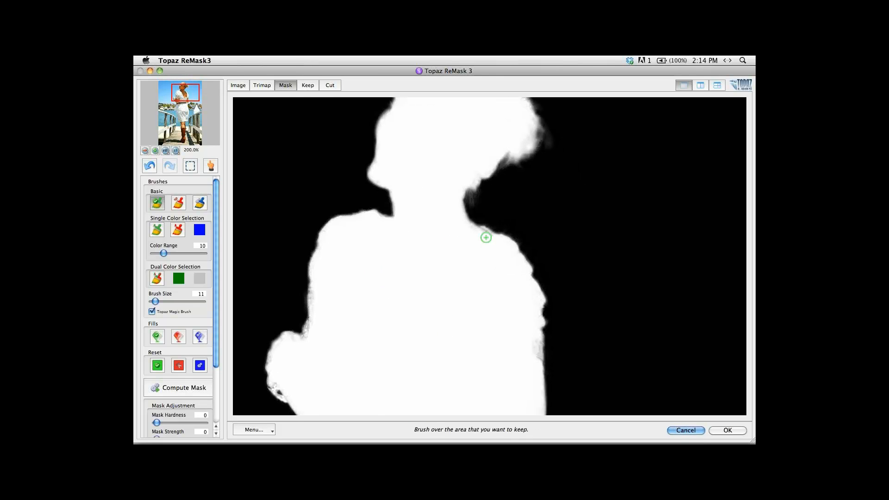
{"action": "key", "text": "space"}
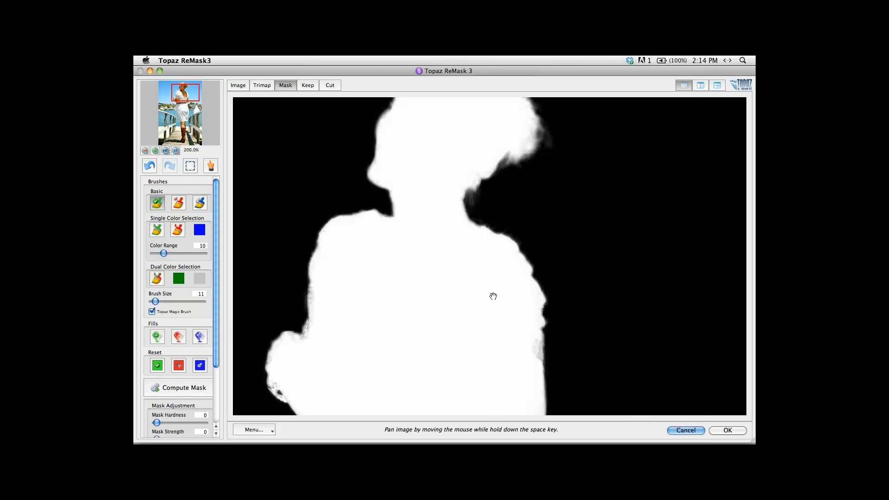
{"action": "left_click_drag", "start_coordinate": [494, 297], "coordinate": [465, 249]}
{"action": "mouse_move", "coordinate": [494, 276]}
{"action": "left_mouse_down"}
{"action": "mouse_move", "coordinate": [499, 290]}
{"action": "mouse_move", "coordinate": [498, 278]}
{"action": "left_mouse_up"}
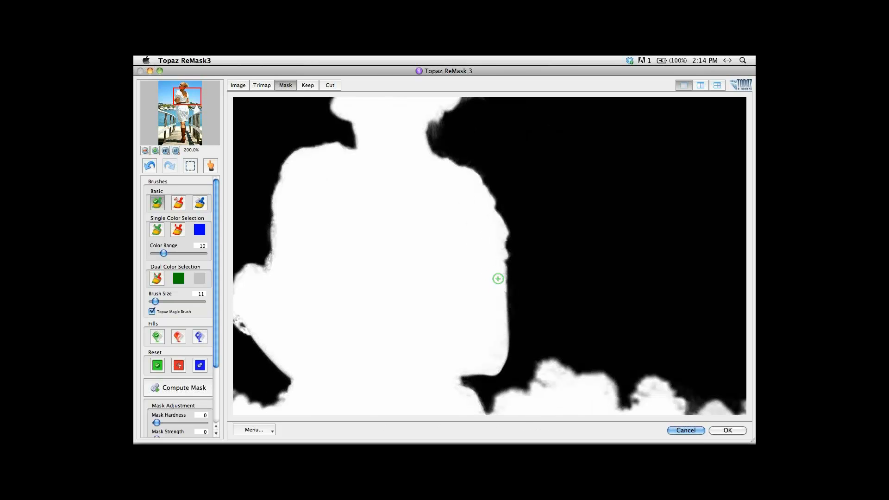
{"action": "key", "text": "space"}
{"action": "left_click_drag", "start_coordinate": [448, 298], "coordinate": [407, 210]}
{"action": "key", "text": "space"}
{"action": "mouse_move", "coordinate": [459, 331]}
{"action": "left_mouse_down"}
{"action": "mouse_move", "coordinate": [403, 244]}
{"action": "mouse_move", "coordinate": [367, 212]}
{"action": "mouse_move", "coordinate": [381, 134]}
{"action": "left_mouse_up"}
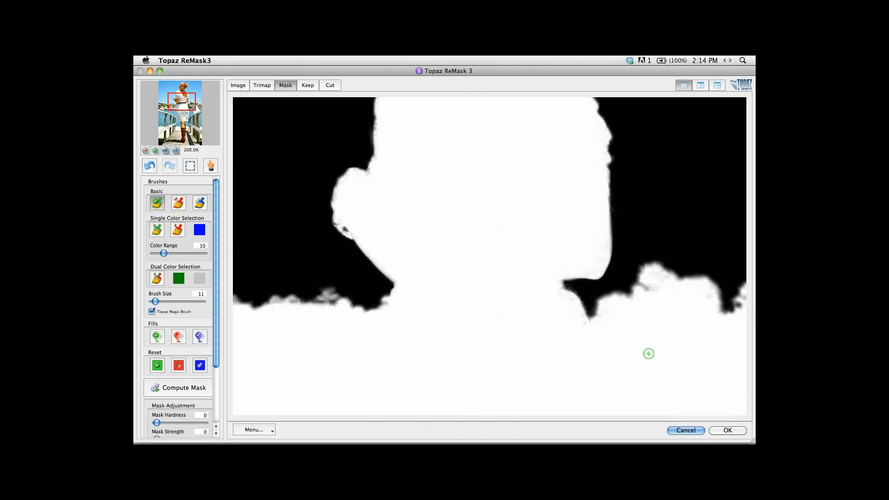
Apply the finished mask and hide Layer 0 in Photoshop, viewing the cut-out woman at 100% against transparency
{"action": "left_click", "coordinate": [724, 430]}
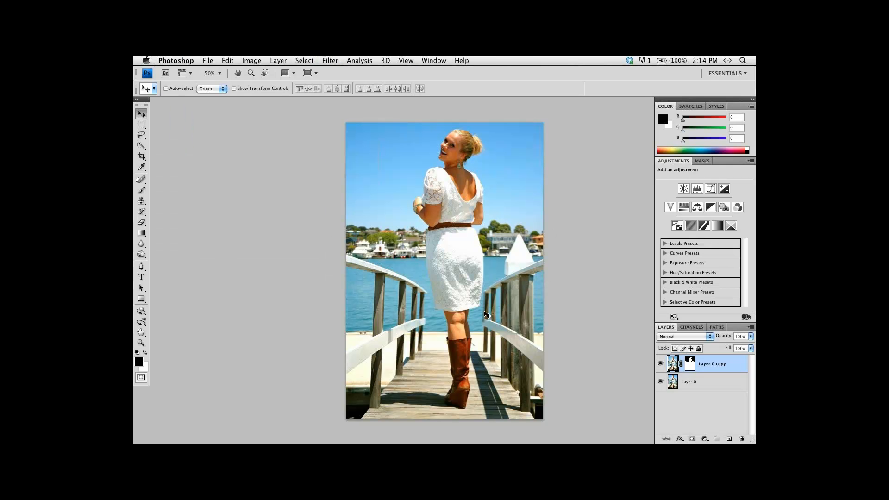
{"action": "left_click", "coordinate": [661, 382]}
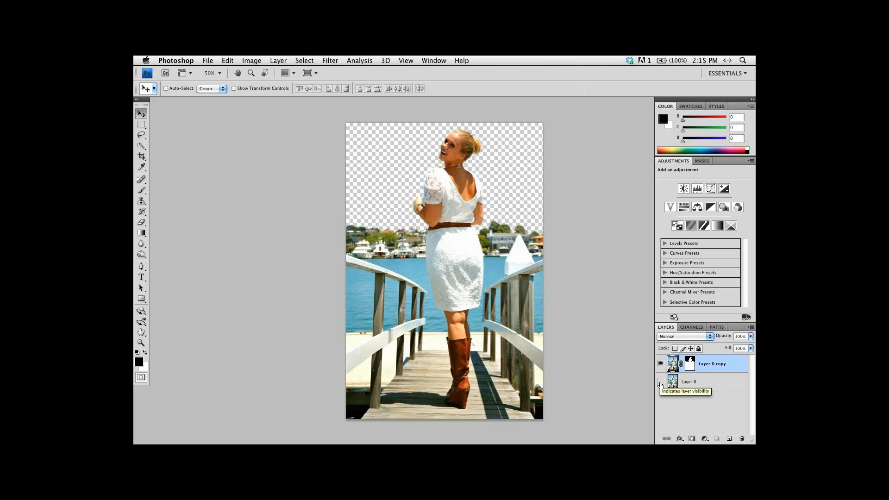
{"action": "key", "text": "super+1"}
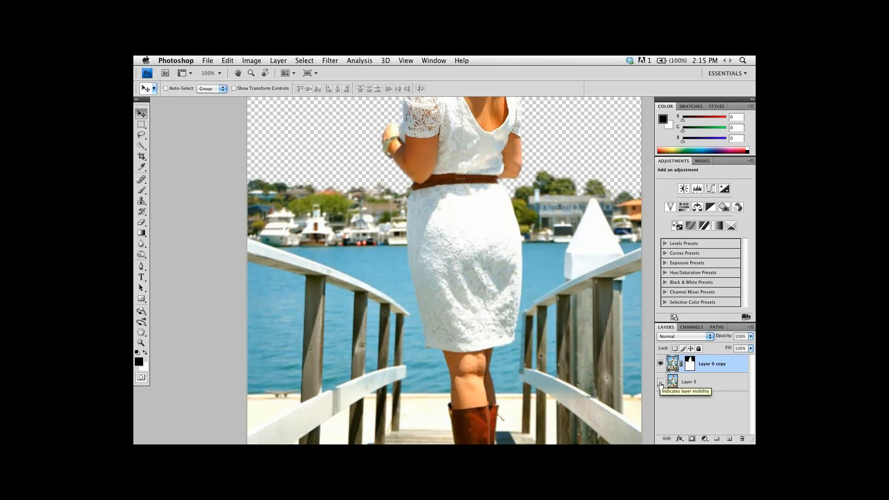
{"action": "left_click_drag", "start_coordinate": [508, 269], "coordinate": [525, 343]}
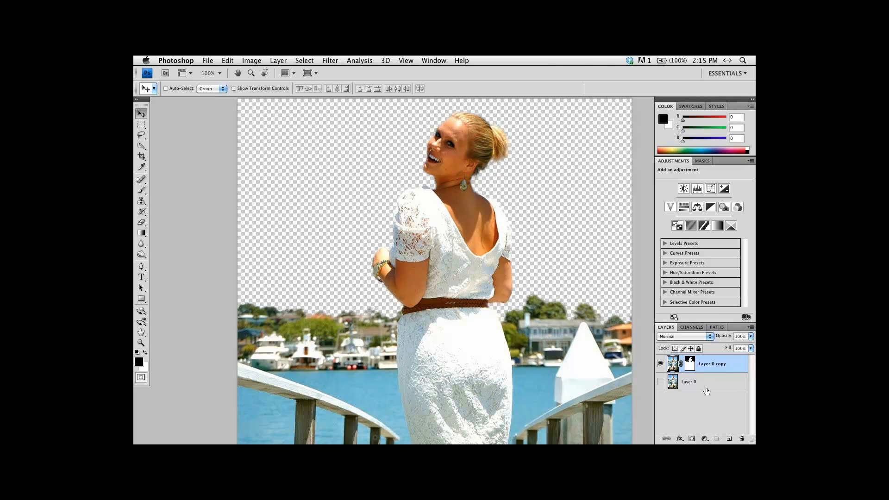
Select Layer 0, switch to iPhoto, and bring the cloudy sky photo from the Photobacks album into the Photoshop document above that layer
{"action": "left_click", "coordinate": [676, 376]}
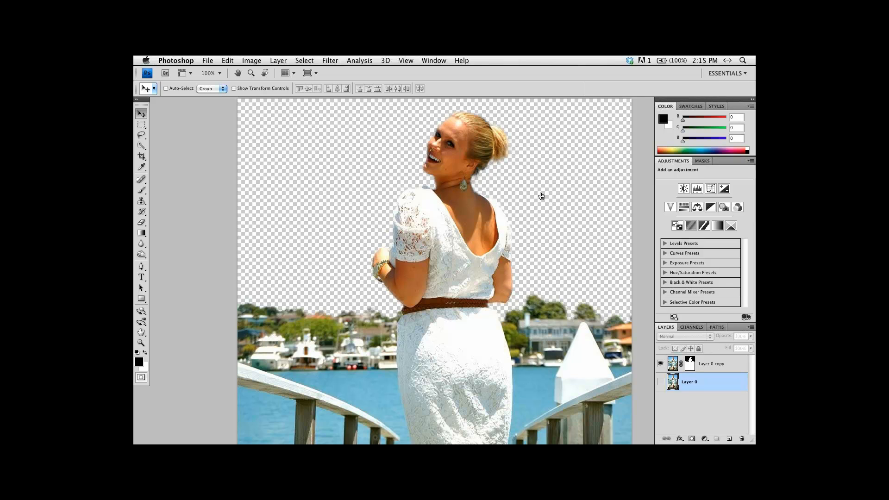
{"action": "key", "text": "super+Tab"}
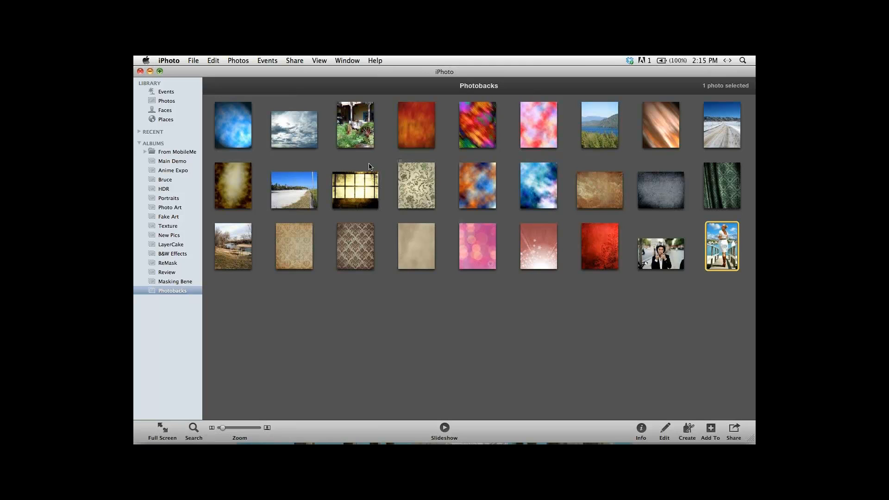
{"action": "left_click_drag", "start_coordinate": [338, 74], "coordinate": [721, 94]}
{"action": "left_click_drag", "start_coordinate": [672, 146], "coordinate": [337, 240]}
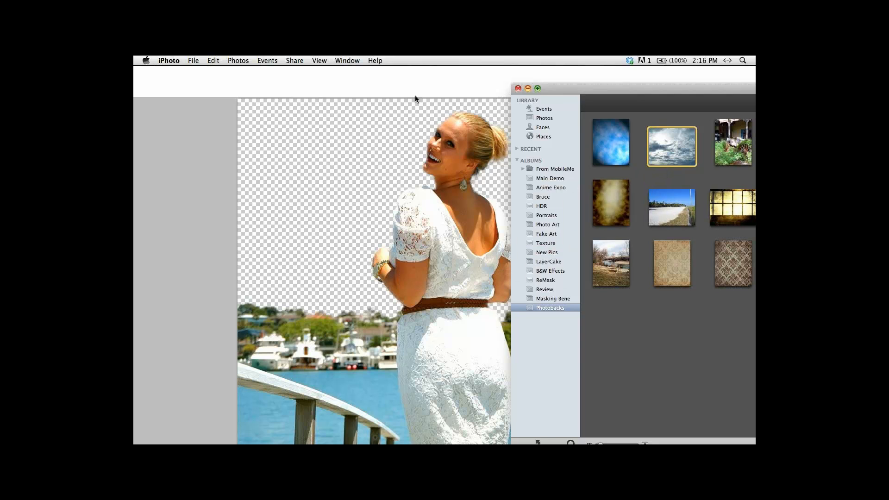
{"action": "left_click", "coordinate": [378, 159]}
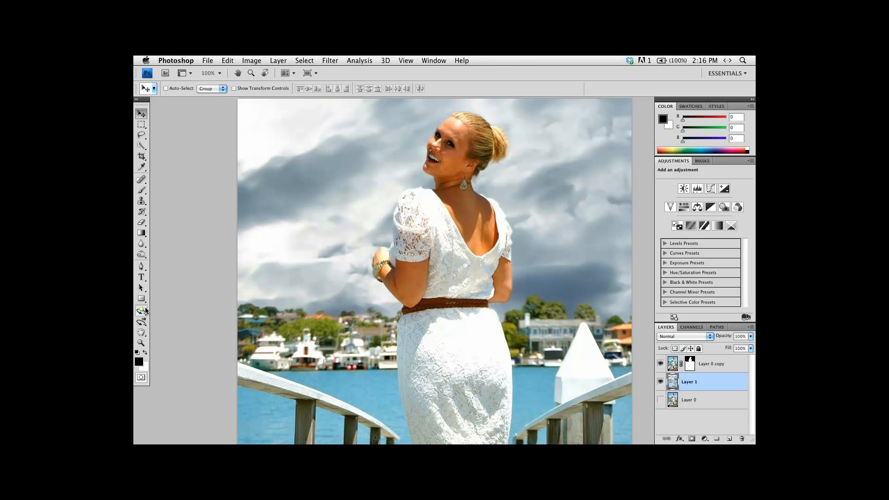
Free-transform the cloud photo on Layer 1, scaling it proportionally to about 64% and moving it back over the sky area
{"action": "left_click", "coordinate": [141, 343]}
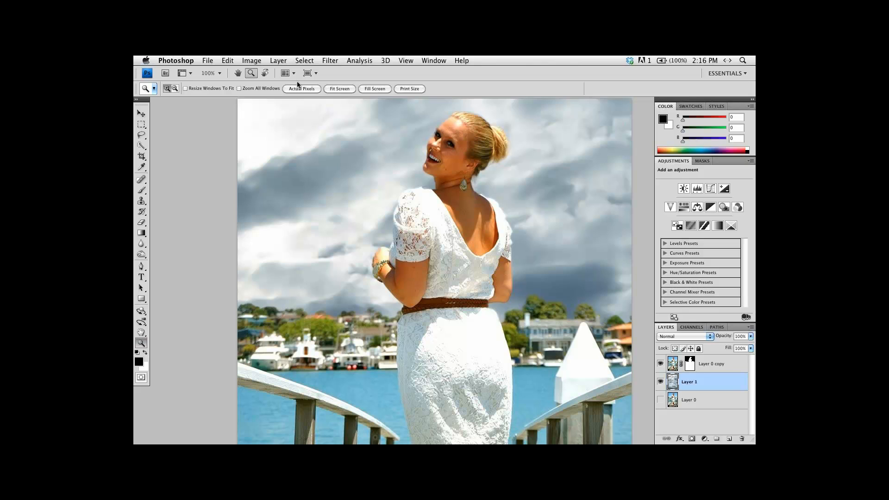
{"action": "left_click", "coordinate": [339, 88]}
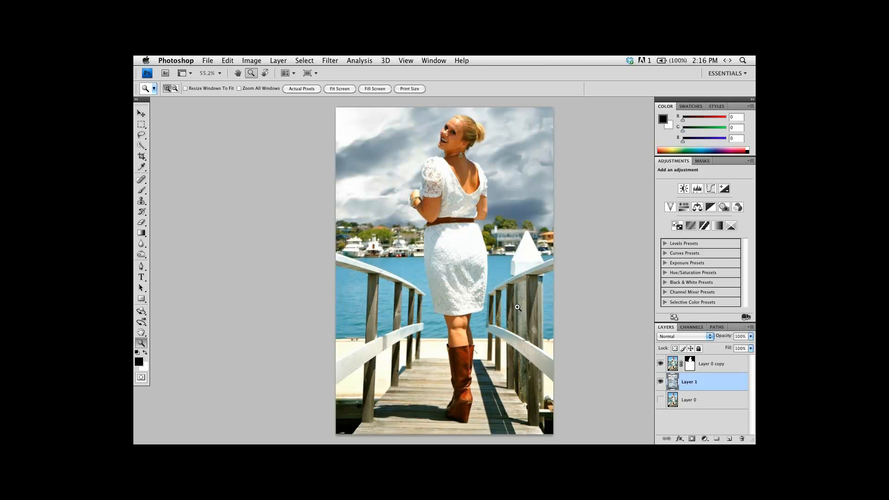
{"action": "key", "text": "super+t"}
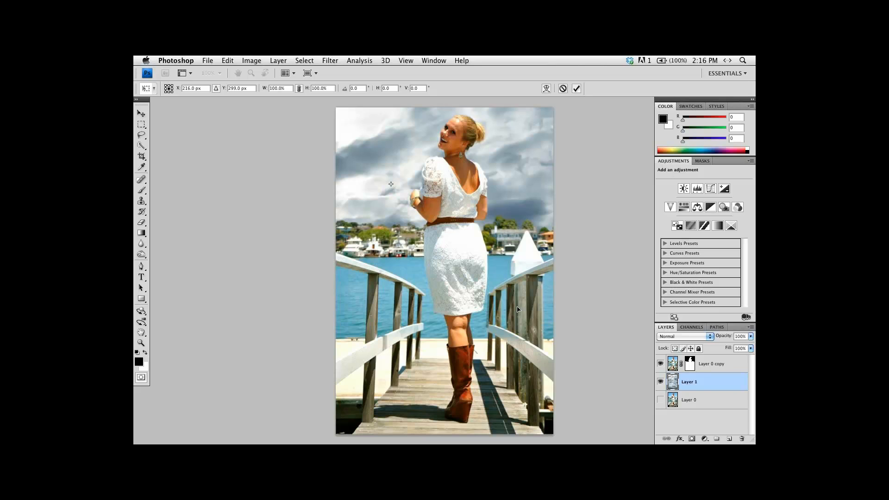
{"action": "key", "text": "super+minus"}
{"action": "key", "text": "super+minus"}
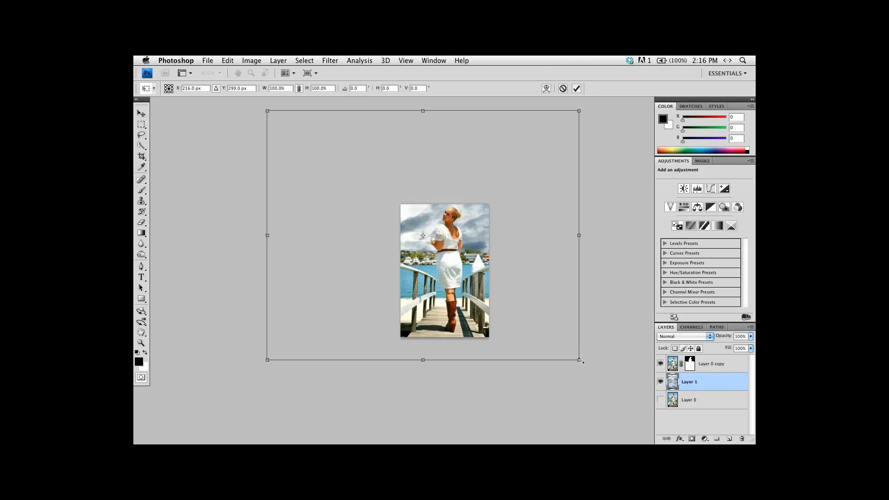
{"action": "left_click_drag", "start_coordinate": [580, 360], "coordinate": [431, 222]}
{"action": "left_click_drag", "start_coordinate": [392, 174], "coordinate": [451, 188]}
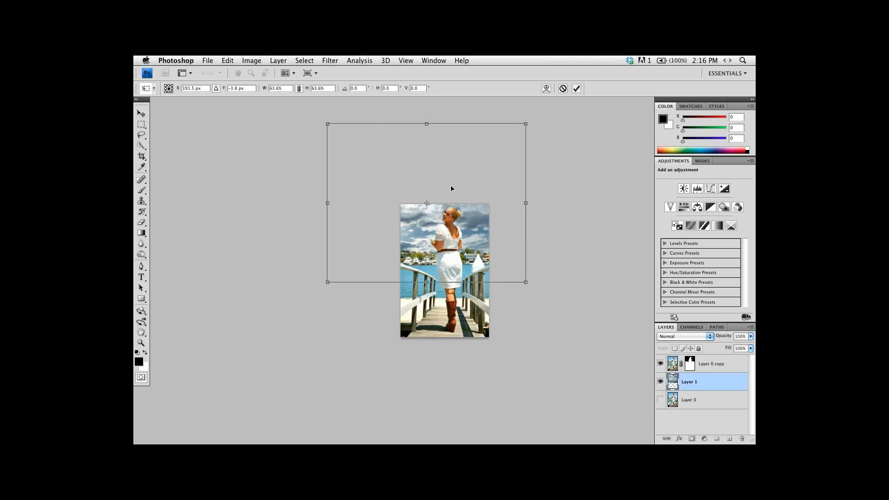
Scale the cloud layer down to about 48%, position it to fill the sky down to the horizon, and apply the transform
{"action": "left_click_drag", "start_coordinate": [526, 282], "coordinate": [487, 254]}
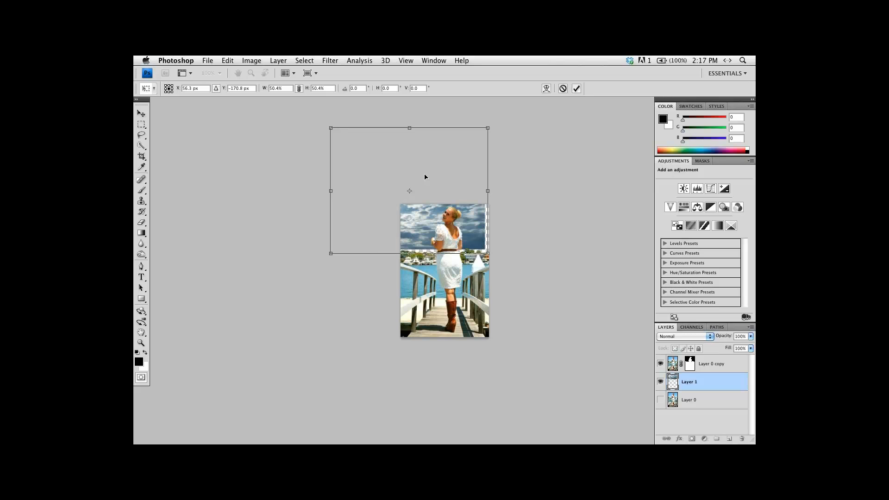
{"action": "left_click_drag", "start_coordinate": [425, 176], "coordinate": [465, 175]}
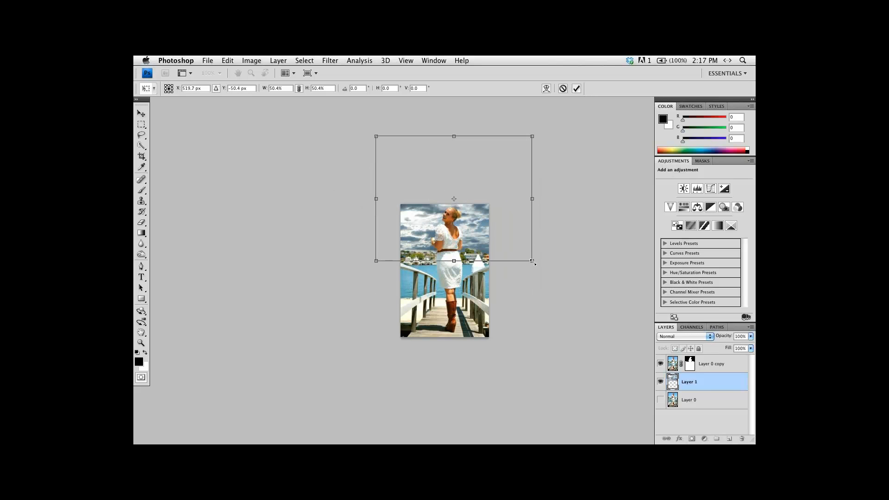
{"action": "left_click_drag", "start_coordinate": [532, 262], "coordinate": [525, 259]}
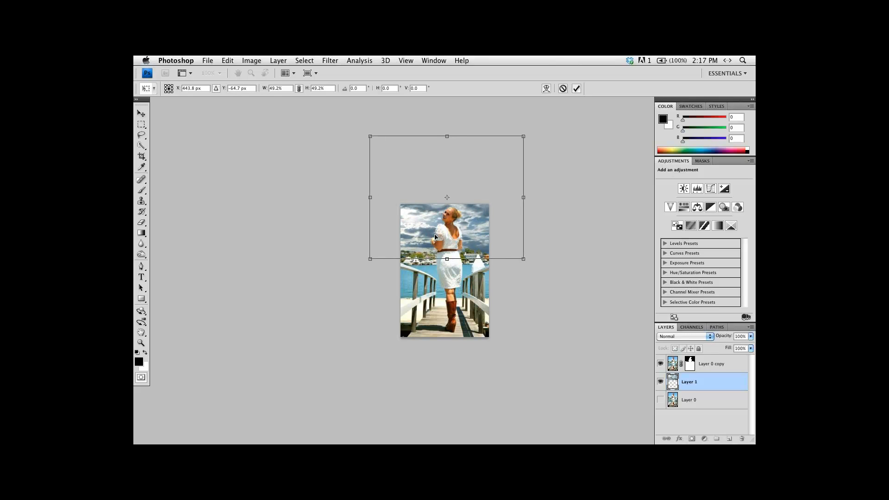
{"action": "left_click", "coordinate": [470, 234], "text": "super"}
{"action": "left_click", "coordinate": [471, 234], "text": "super"}
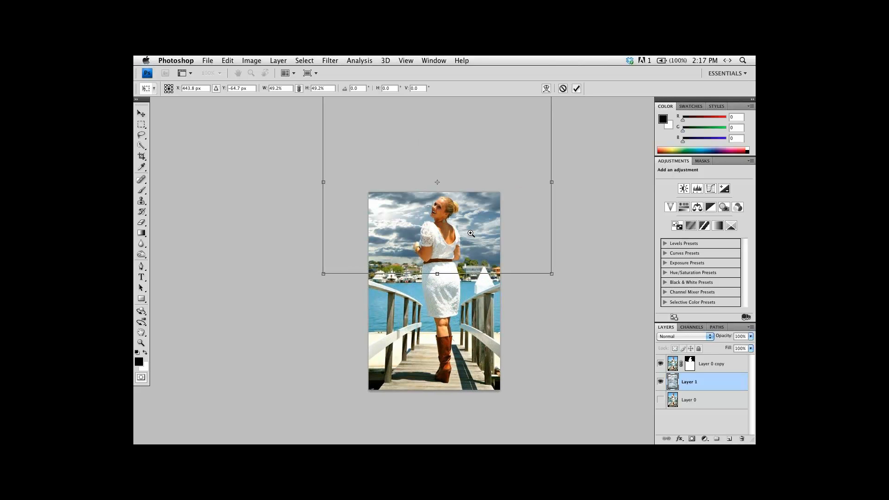
{"action": "left_click_drag", "start_coordinate": [536, 322], "coordinate": [546, 350]}
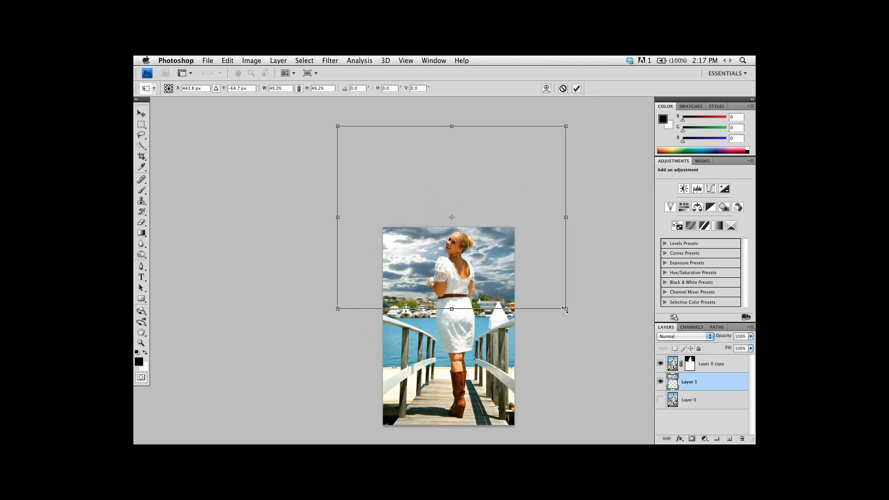
{"action": "left_click_drag", "start_coordinate": [559, 297], "coordinate": [560, 306]}
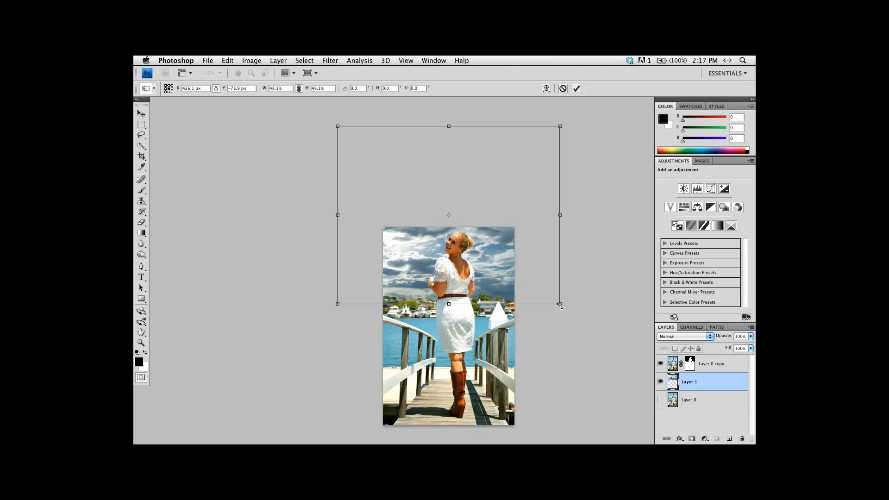
{"action": "mouse_move", "coordinate": [514, 262]}
{"action": "left_mouse_down"}
{"action": "mouse_move", "coordinate": [532, 267]}
{"action": "mouse_move", "coordinate": [506, 270]}
{"action": "left_mouse_up"}
{"action": "key", "text": "Return"}
Move Layer 0 to the top of the layer stack, compare the original with the cloudy composite at 100%, and leave Layer 0 hidden
{"action": "key", "text": "z"}
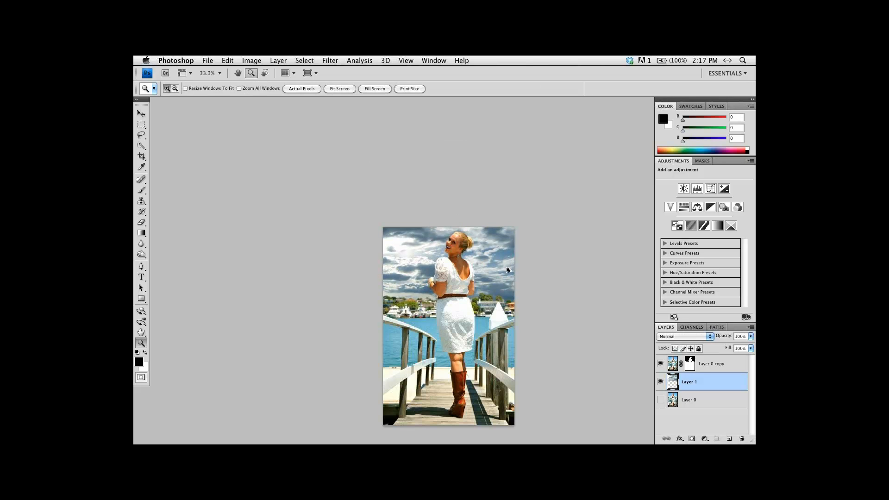
{"action": "left_click", "coordinate": [507, 270]}
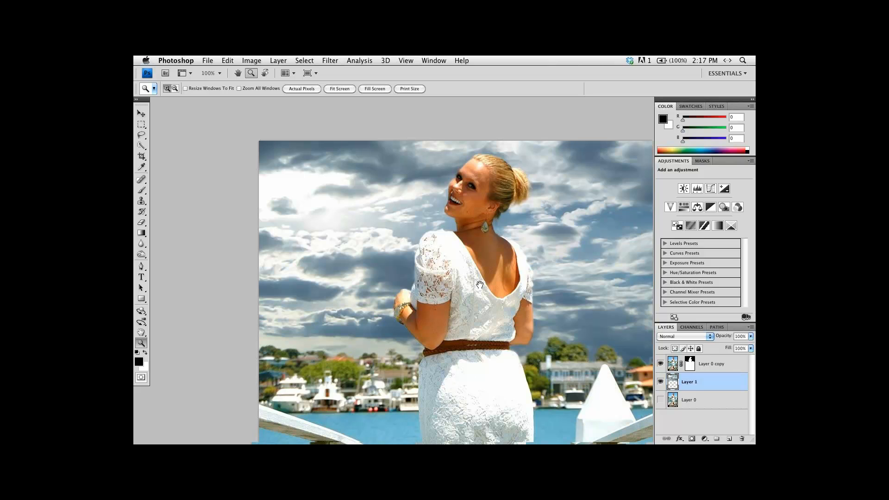
{"action": "left_click_drag", "start_coordinate": [516, 304], "coordinate": [494, 253]}
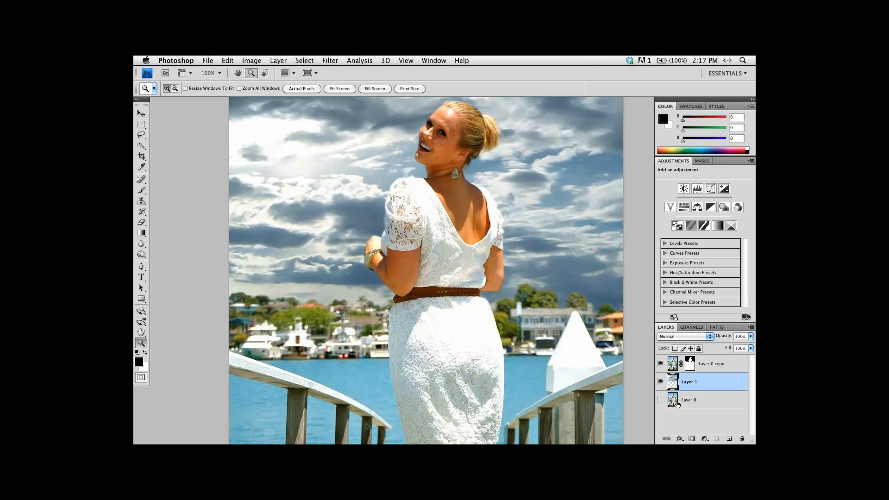
{"action": "left_click", "coordinate": [704, 403]}
{"action": "left_click", "coordinate": [660, 401]}
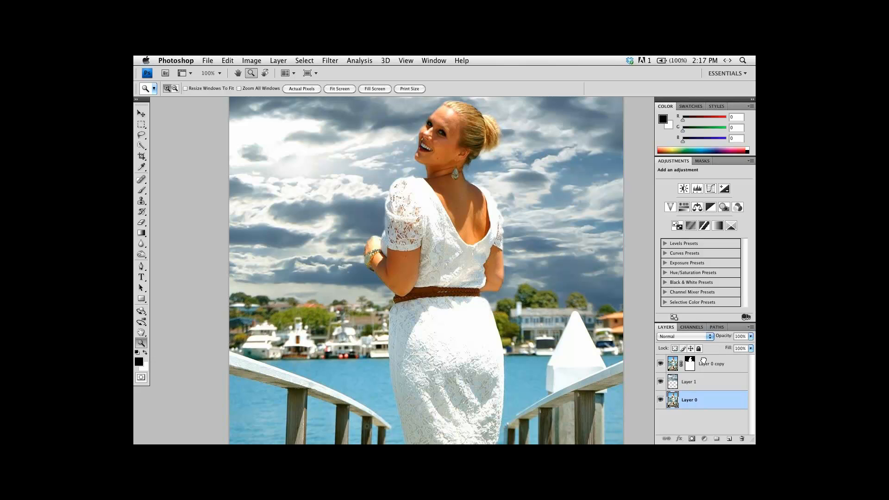
{"action": "left_click_drag", "start_coordinate": [703, 360], "coordinate": [703, 360]}
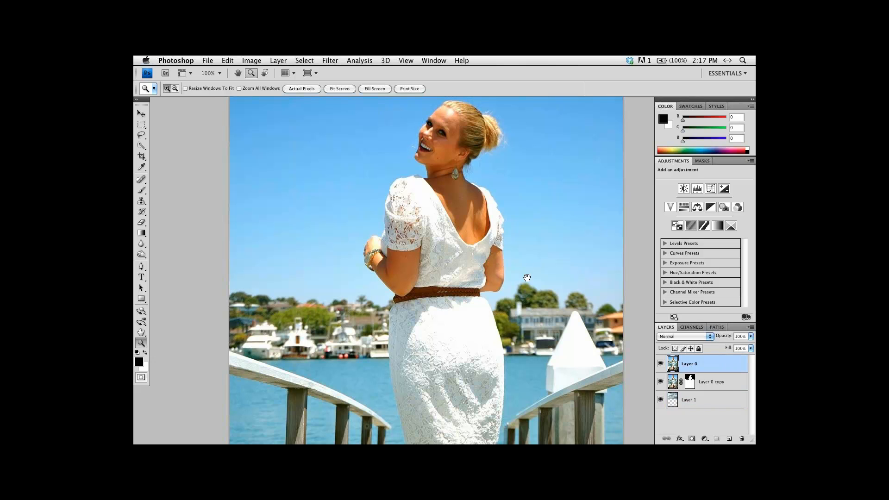
{"action": "left_click_drag", "start_coordinate": [527, 278], "coordinate": [528, 296]}
{"action": "left_click", "coordinate": [660, 365]}
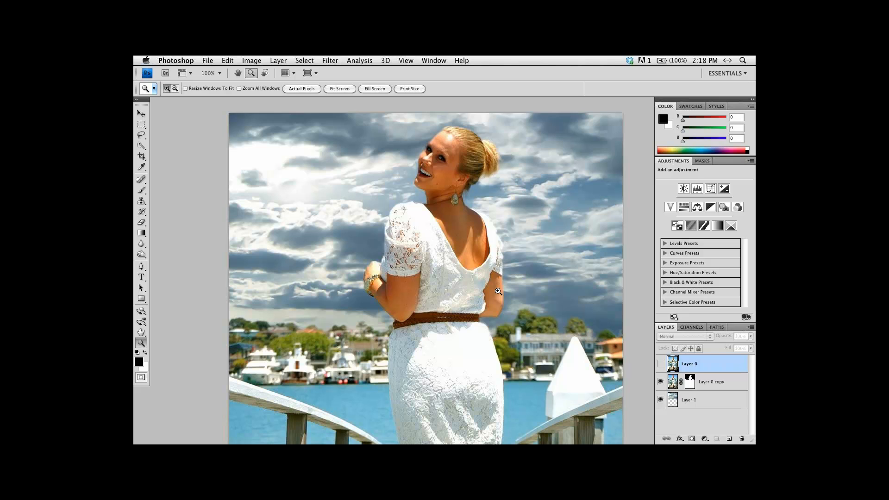
Select Layer 1, switch to iPhoto, and bring the pink bokeh photo from the Photobacks album into the Photoshop document above that layer
{"action": "left_click", "coordinate": [715, 403]}
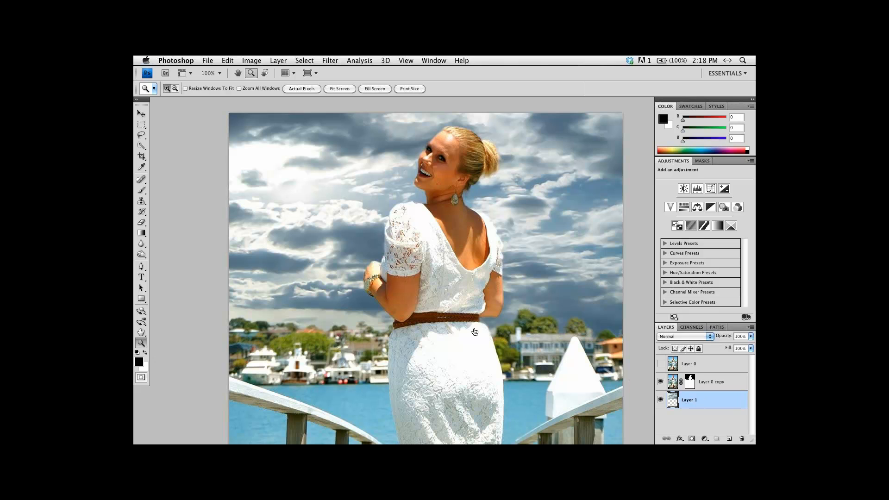
{"action": "key", "text": "super+Tab"}
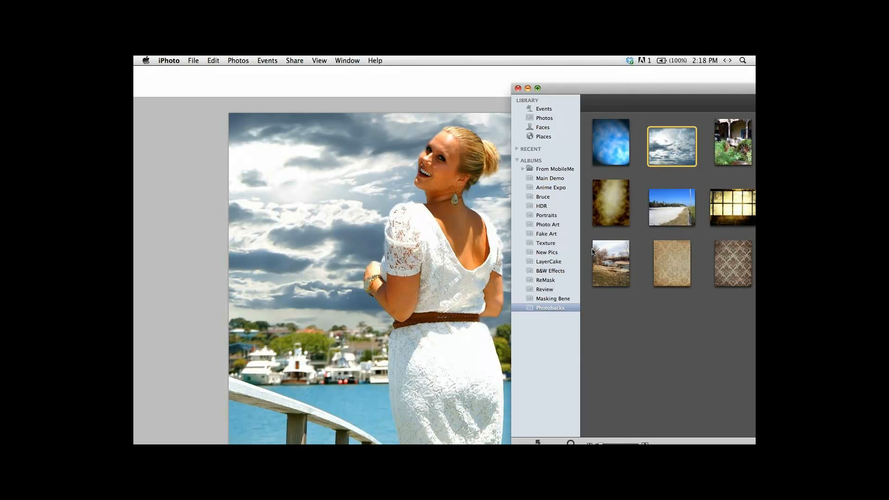
{"action": "left_click_drag", "start_coordinate": [629, 88], "coordinate": [312, 80]}
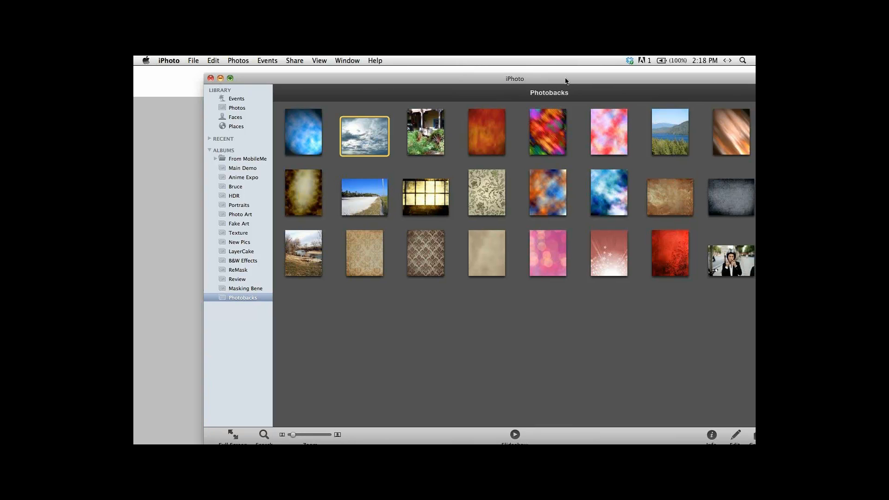
{"action": "left_click_drag", "start_coordinate": [566, 80], "coordinate": [755, 90]}
{"action": "left_click_drag", "start_coordinate": [722, 266], "coordinate": [307, 226]}
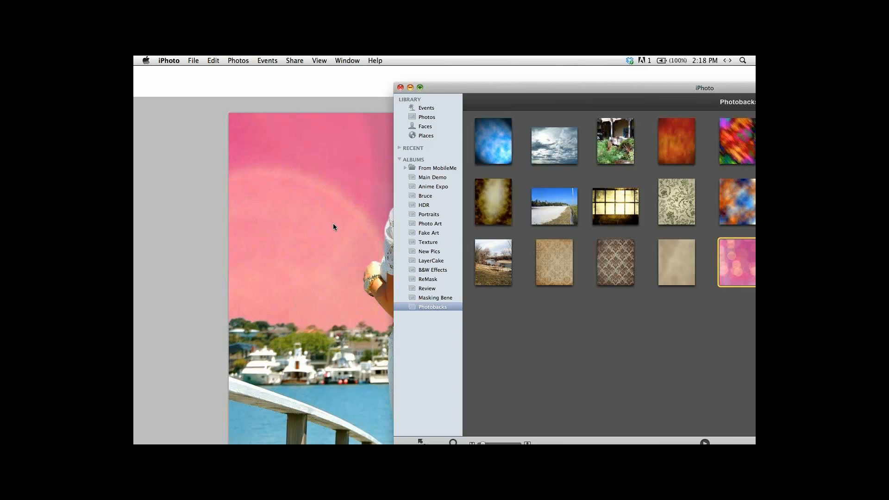
{"action": "left_click", "coordinate": [332, 223]}
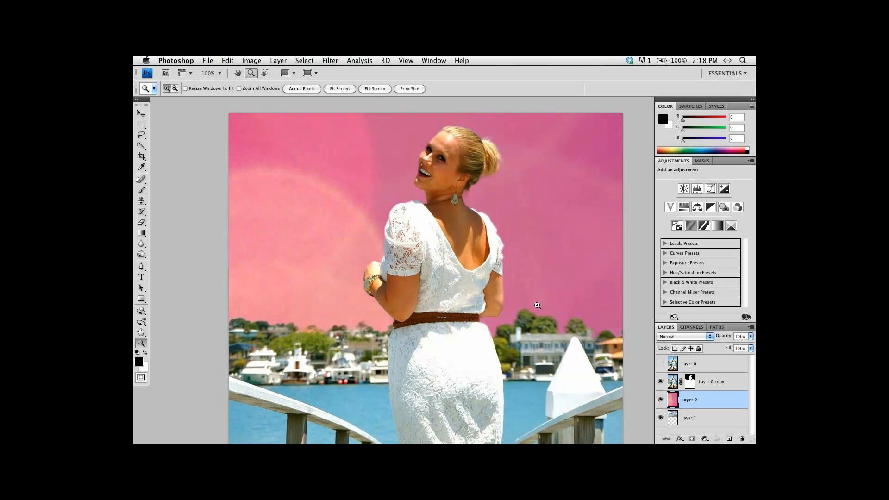
Hide the pink Layer 2, view the cloudy composite in full-screen mode, and return to the standard window view
{"action": "key", "text": "super+0"}
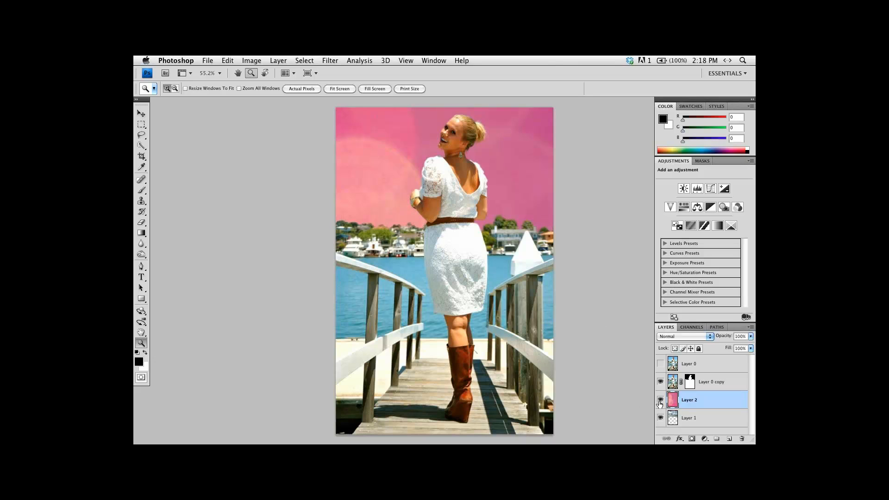
{"action": "left_click", "coordinate": [660, 401]}
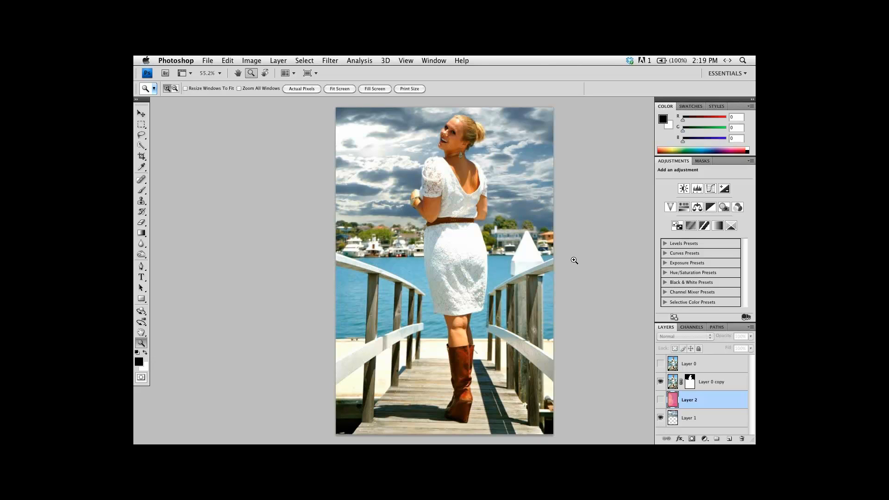
{"action": "key", "text": "f"}
{"action": "key", "text": "f"}
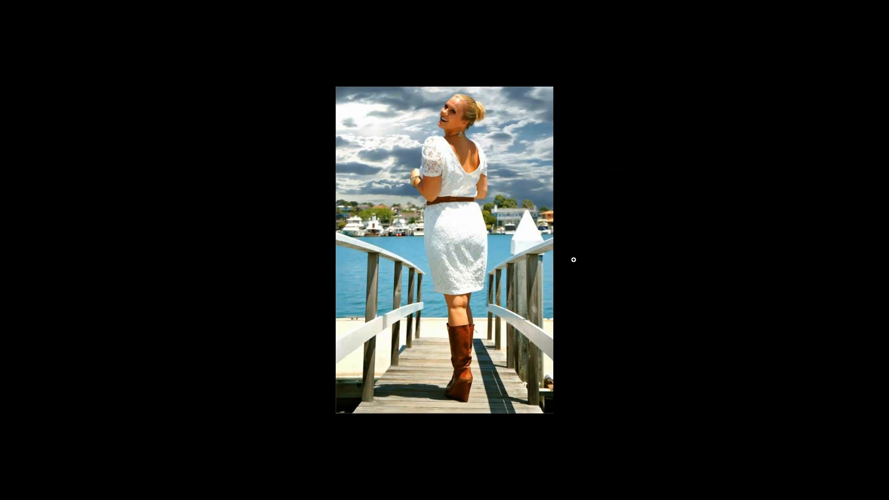
{"action": "key", "text": "f"}
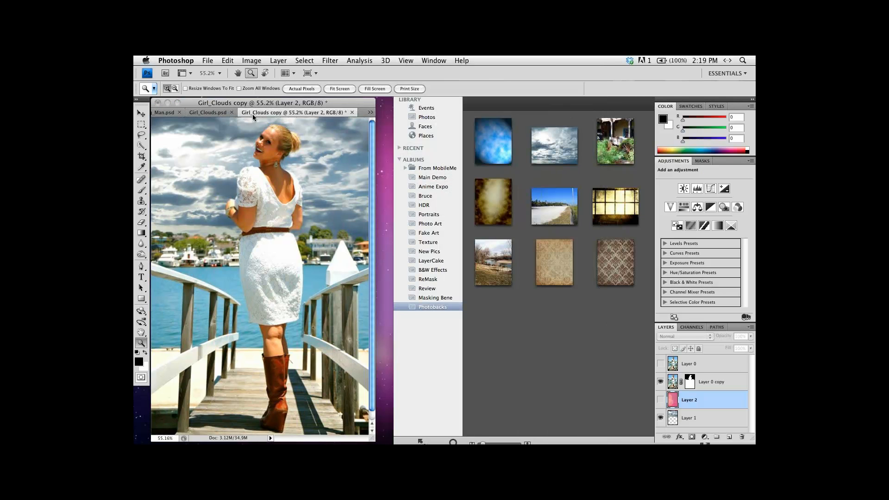
Close Girl_Clouds.psd without saving its changes, and close the Smoking_Man.psd document
{"action": "left_click", "coordinate": [208, 113]}
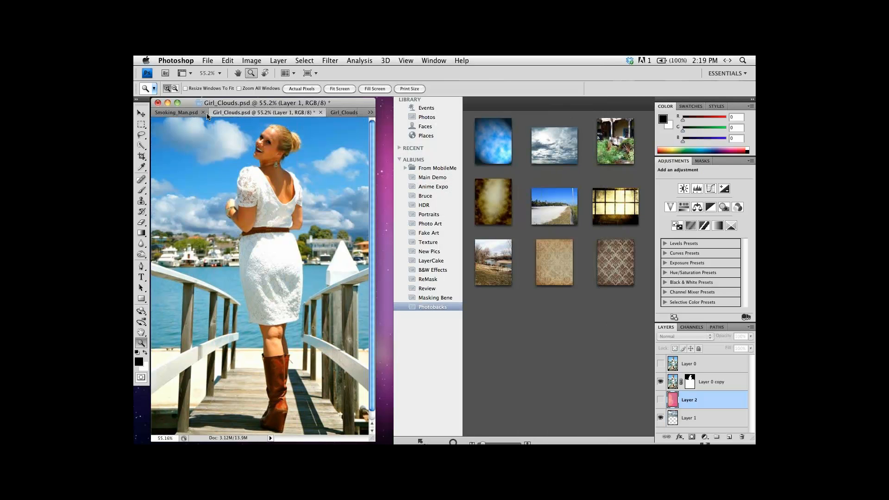
{"action": "left_click", "coordinate": [321, 113]}
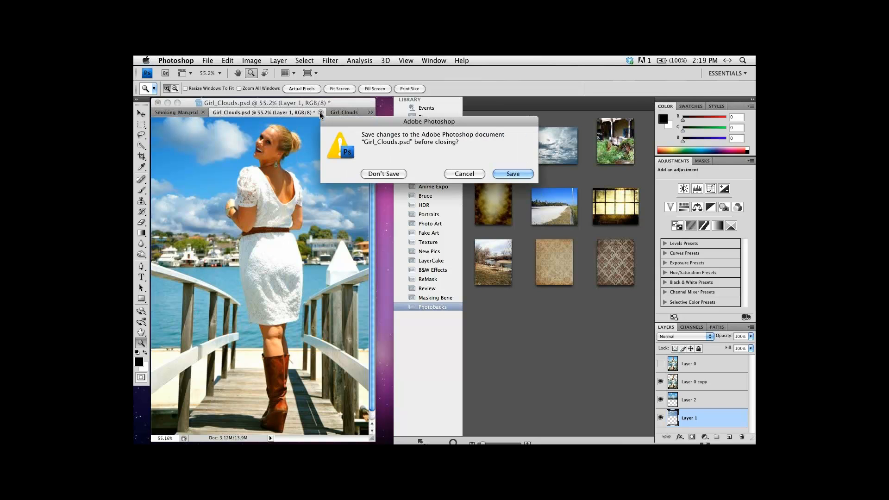
{"action": "left_click", "coordinate": [385, 174]}
{"action": "key", "text": "f"}
{"action": "key", "text": "f"}
{"action": "key", "text": "f"}
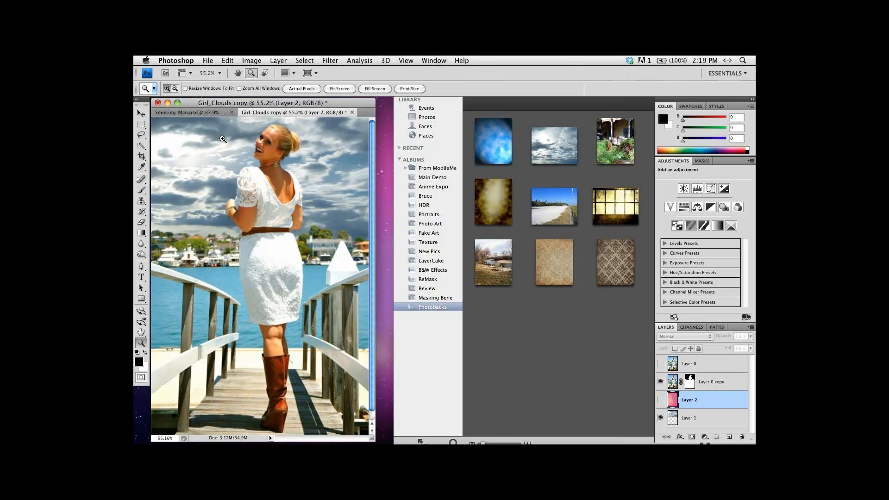
{"action": "left_click", "coordinate": [190, 114]}
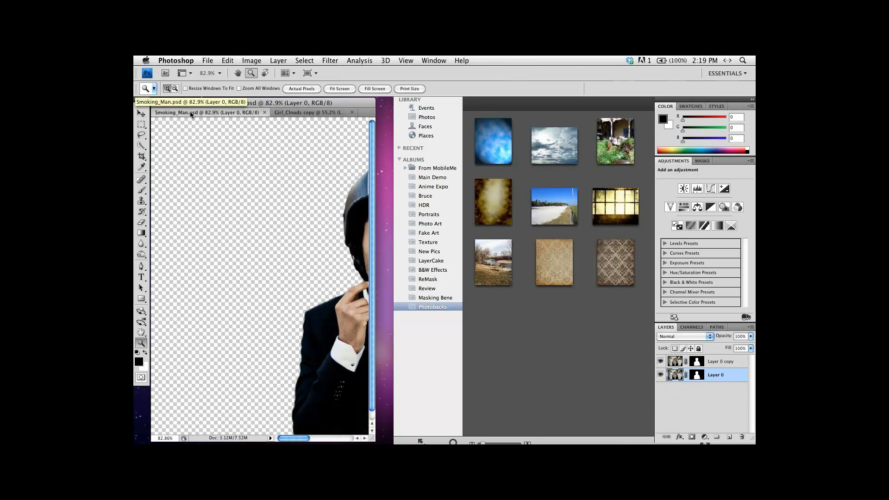
{"action": "left_click", "coordinate": [265, 112]}
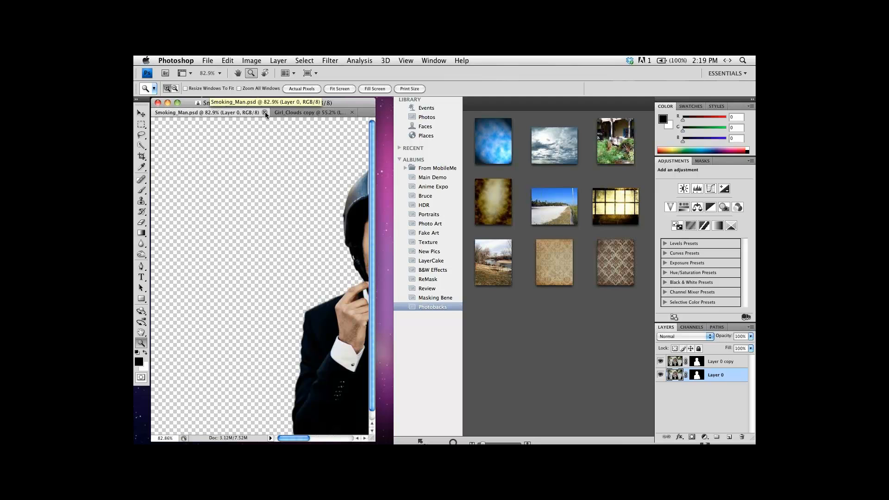
Switch to iPhoto and open the photo of the helmeted man from the Photobacks album as a new Photoshop document
{"action": "left_click", "coordinate": [525, 334]}
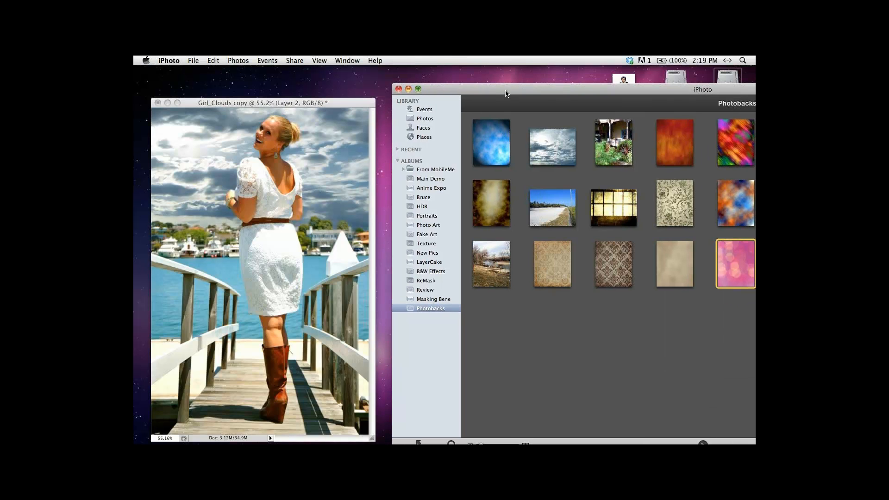
{"action": "left_click_drag", "start_coordinate": [520, 88], "coordinate": [261, 69]}
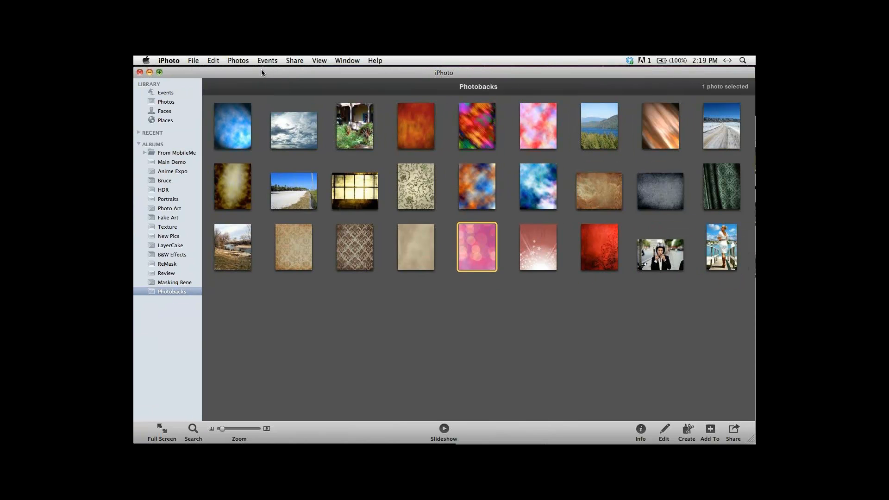
{"action": "left_click", "coordinate": [659, 257]}
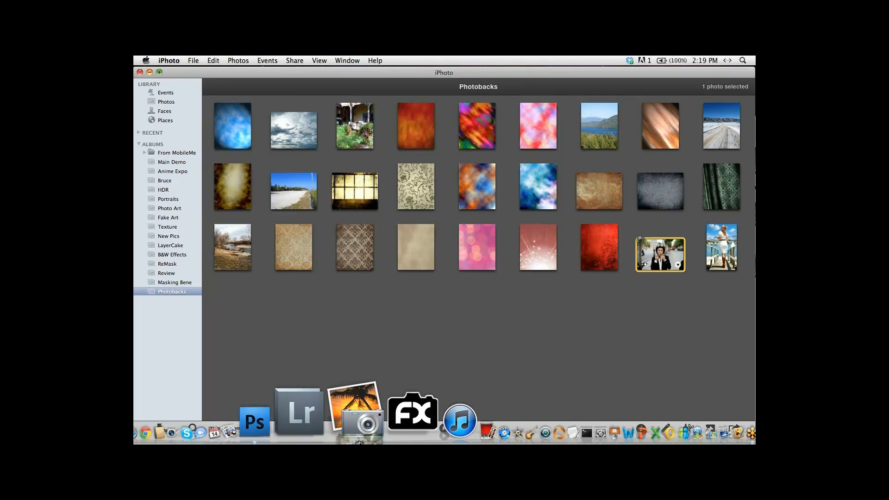
{"action": "left_click", "coordinate": [331, 408]}
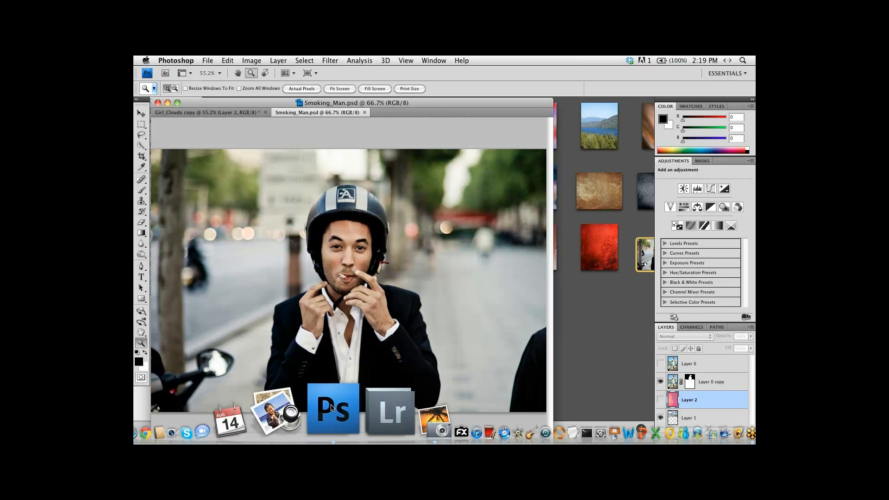
Show the helmeted man's photo in full-screen mode with the menu bar and examine the man's outline against the street
{"action": "key", "text": "f"}
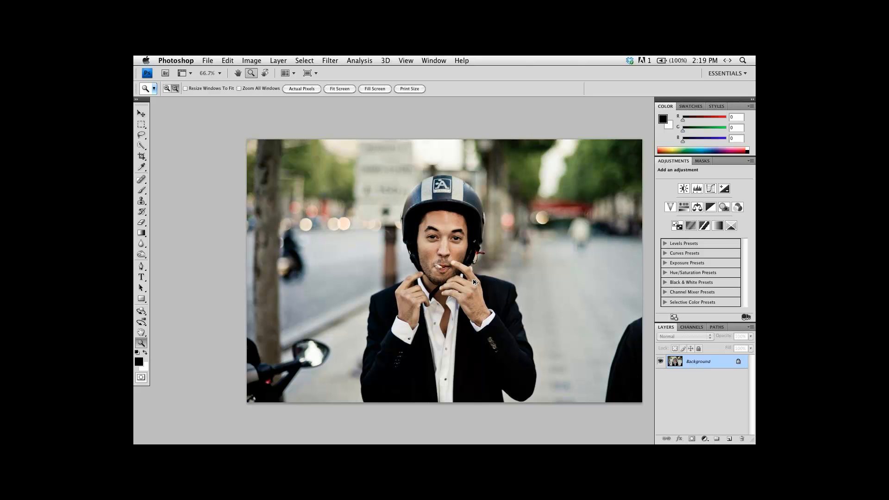
{"action": "left_click", "coordinate": [473, 279]}
{"action": "left_click", "coordinate": [473, 280]}
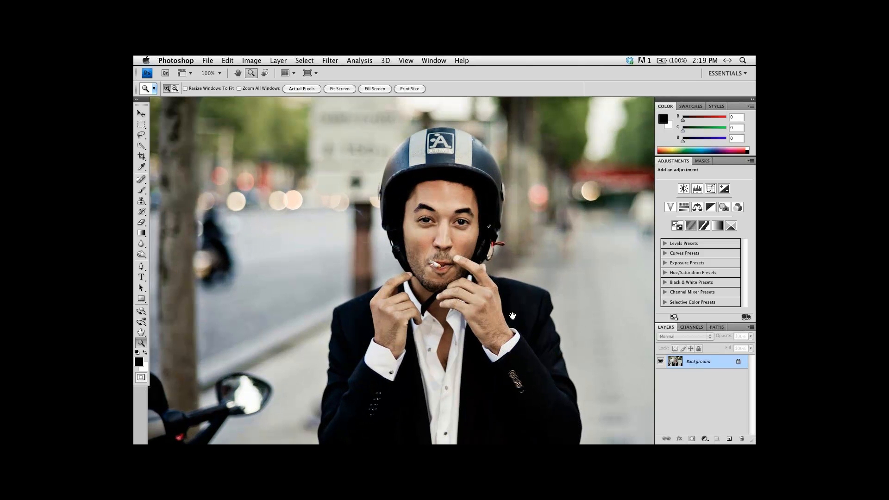
{"action": "left_click_drag", "start_coordinate": [512, 317], "coordinate": [487, 314]}
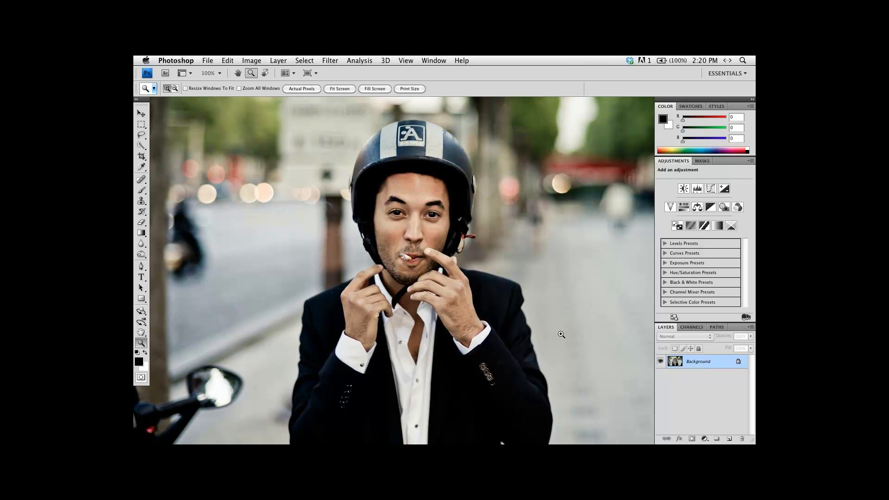
{"action": "left_click", "coordinate": [535, 304], "text": "alt"}
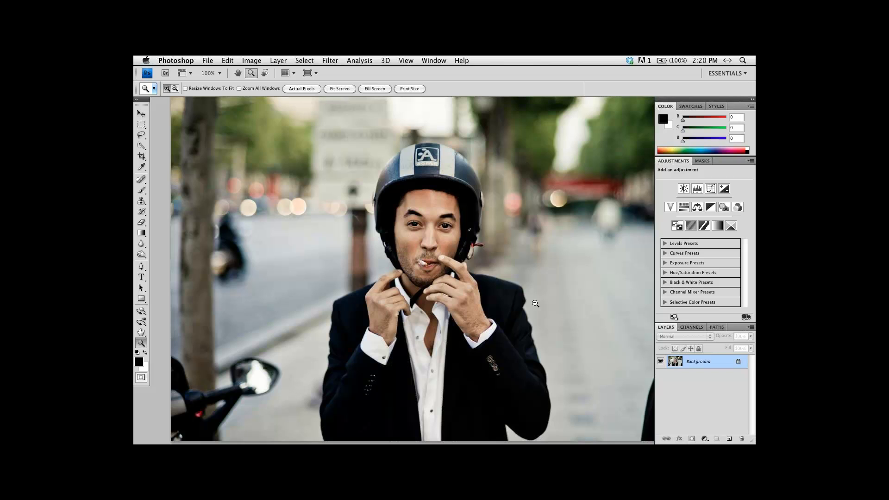
{"action": "left_click", "coordinate": [536, 303], "text": "alt"}
{"action": "left_click_drag", "start_coordinate": [542, 291], "coordinate": [488, 278]}
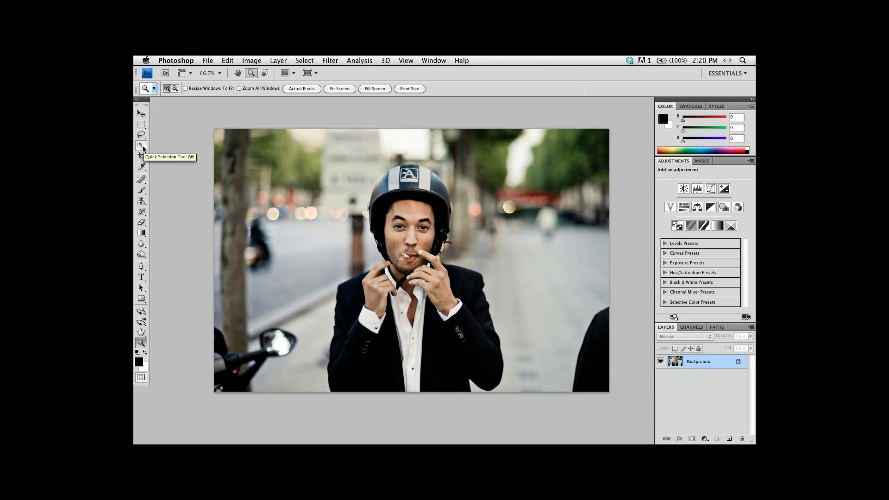
Select the street background around the man with the Quick Selection tool and a brush enlarged to 50
{"action": "left_click", "coordinate": [142, 147]}
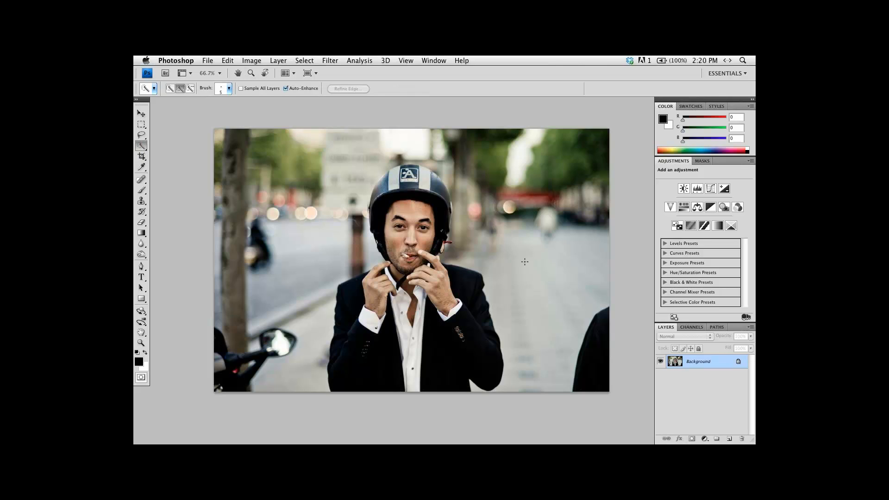
{"action": "key", "text": "bracketright"}
{"action": "key", "text": "bracketright"}
{"action": "key", "text": "bracketright"}
{"action": "key", "text": "bracketright"}
{"action": "key", "text": "bracketright"}
{"action": "key", "text": "bracketright"}
{"action": "key", "text": "bracketright"}
{"action": "key", "text": "bracketright"}
{"action": "key", "text": "bracketright"}
{"action": "mouse_move", "coordinate": [530, 312]}
{"action": "left_mouse_down"}
{"action": "mouse_move", "coordinate": [506, 173]}
{"action": "mouse_move", "coordinate": [468, 133]}
{"action": "mouse_move", "coordinate": [392, 131]}
{"action": "mouse_move", "coordinate": [353, 144]}
{"action": "mouse_move", "coordinate": [317, 182]}
{"action": "mouse_move", "coordinate": [287, 253]}
{"action": "mouse_move", "coordinate": [337, 214]}
{"action": "left_mouse_up"}
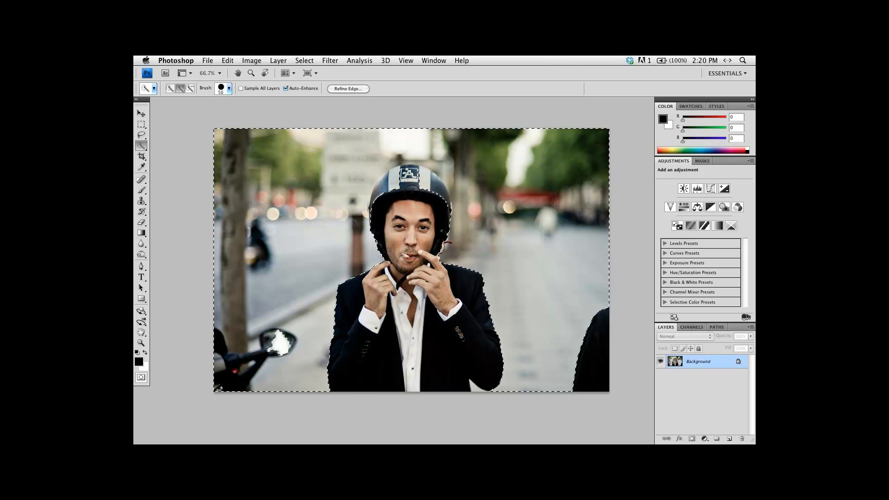
Subtract the man's helmet and face from the background selection and clean up the selection edge beside his raised hand
{"action": "key", "text": "super+1"}
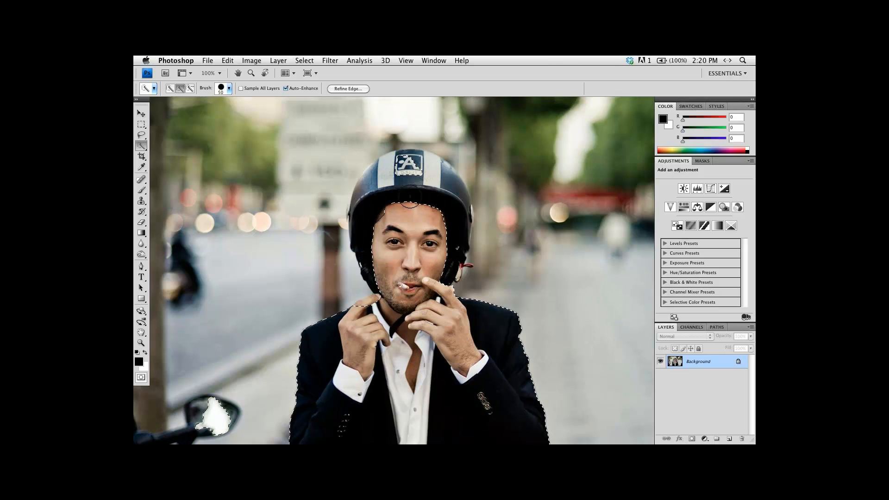
{"action": "left_click", "coordinate": [435, 222], "text": "alt"}
{"action": "mouse_move", "coordinate": [410, 167]}
{"action": "left_mouse_down"}
{"action": "mouse_move", "coordinate": [450, 178]}
{"action": "mouse_move", "coordinate": [389, 169]}
{"action": "mouse_move", "coordinate": [372, 191]}
{"action": "left_mouse_up"}
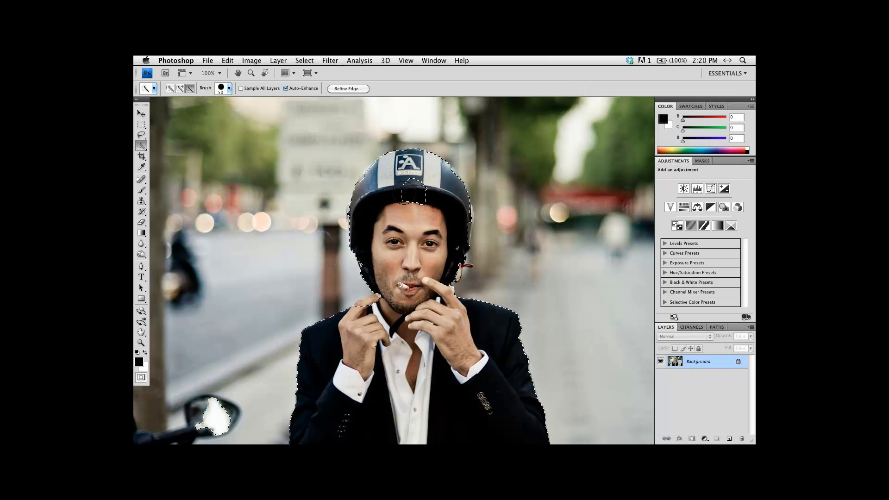
{"action": "left_click", "coordinate": [372, 191]}
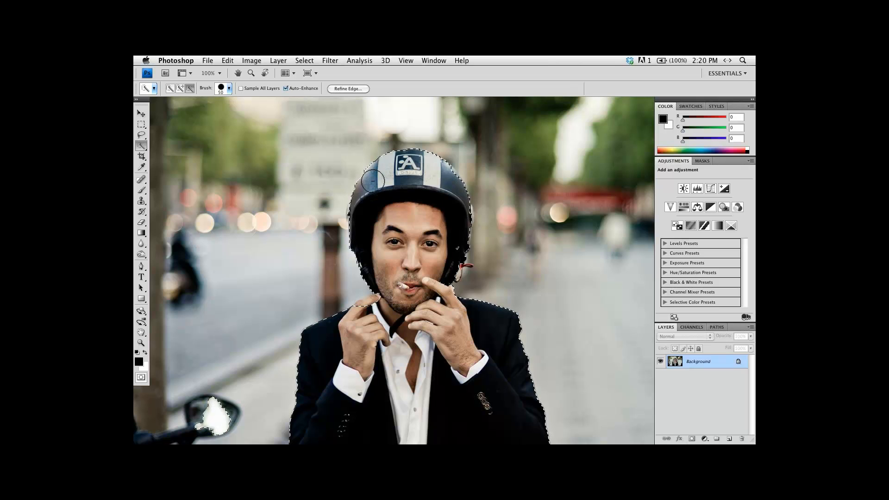
{"action": "key", "text": "alt"}
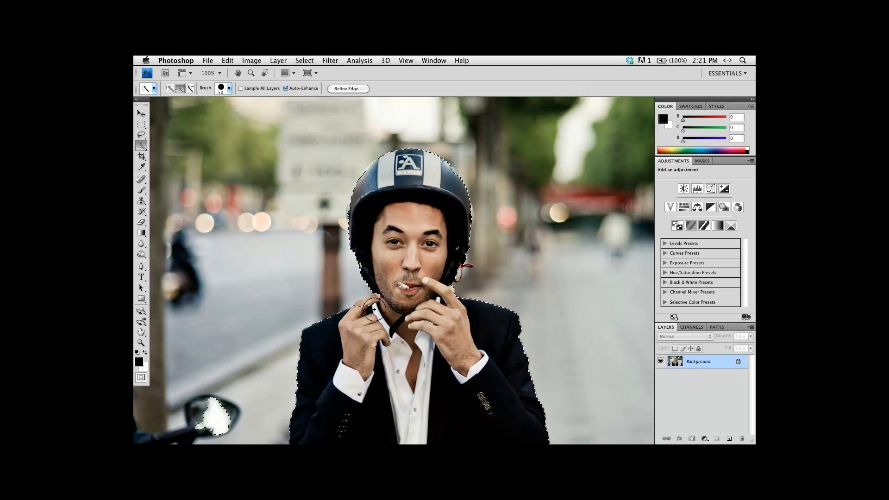
{"action": "left_click_drag", "start_coordinate": [374, 309], "coordinate": [367, 314]}
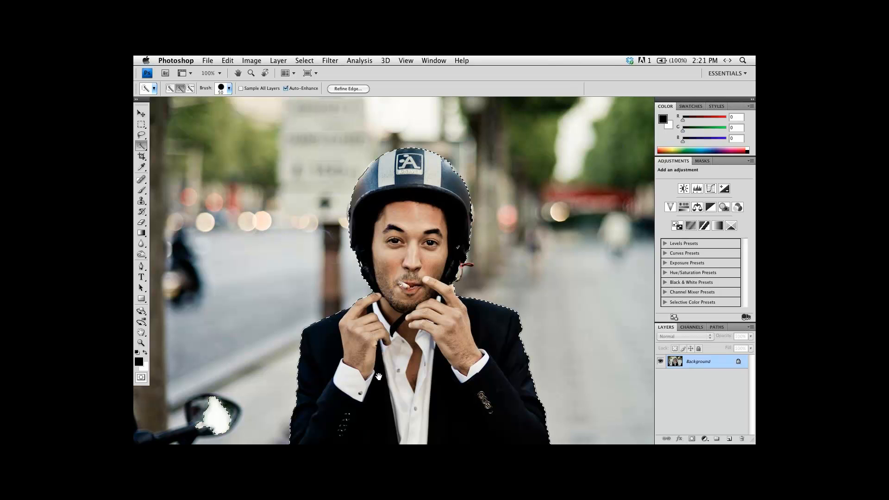
Add the dark figure at the photo's lower right edge to the background selection
{"action": "left_click_drag", "start_coordinate": [379, 376], "coordinate": [386, 329]}
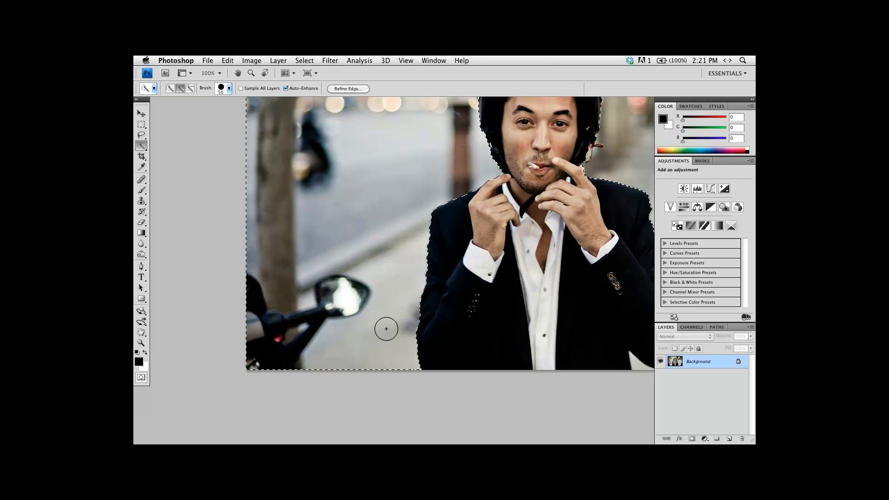
{"action": "scroll", "coordinate": [386, 329], "scroll_direction": "right", "scroll_amount": 10}
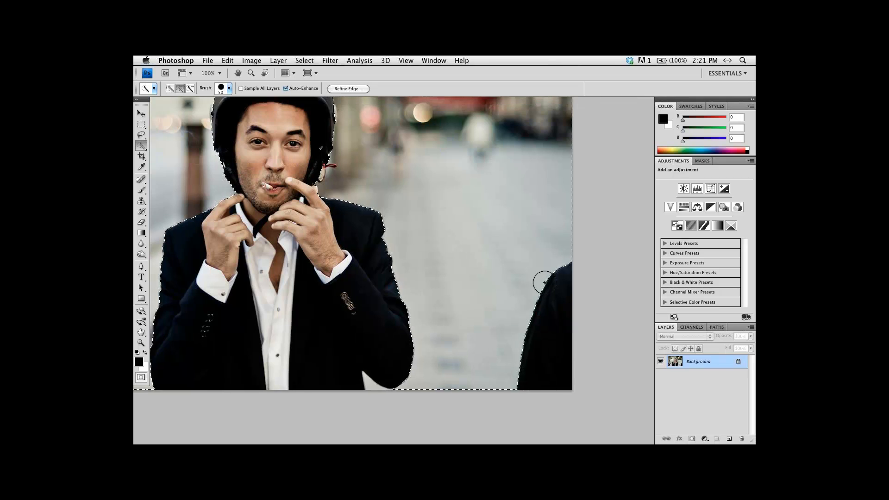
{"action": "left_click", "coordinate": [540, 279]}
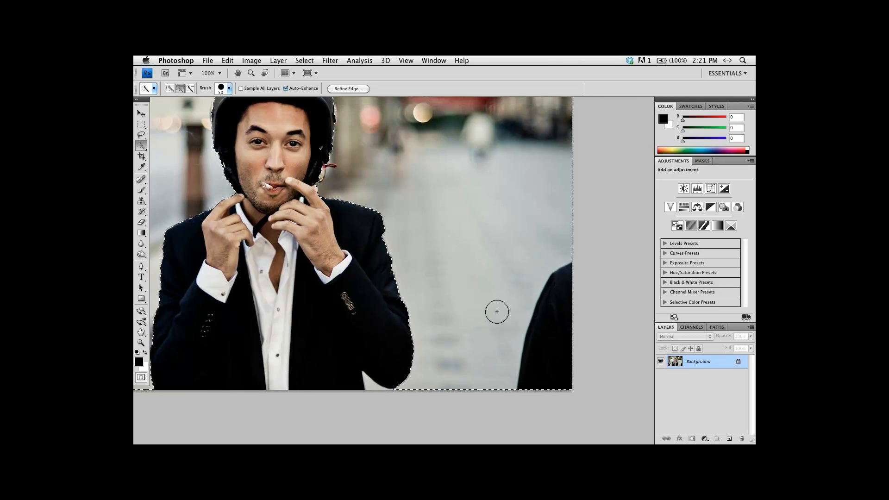
Reduce the Quick Selection brush to 9 and add the small gap beneath the man's elbow to the background selection
{"action": "key", "text": "ctrl+d"}
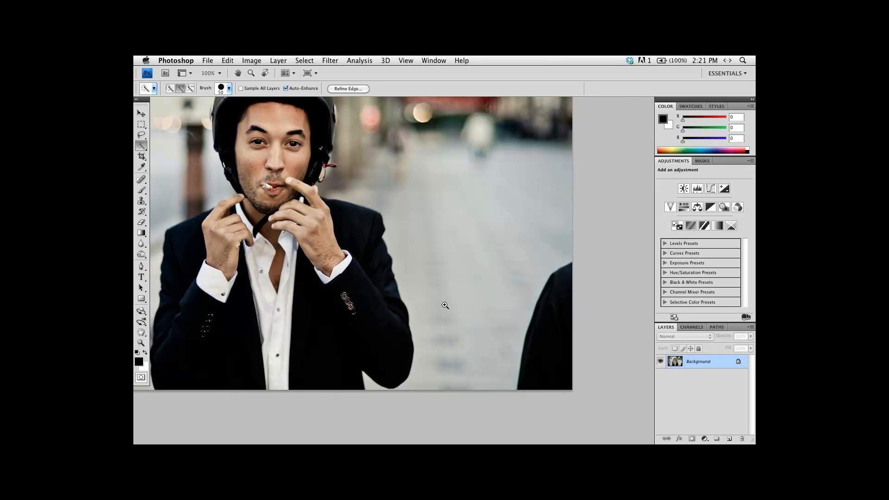
{"action": "left_click", "coordinate": [445, 306]}
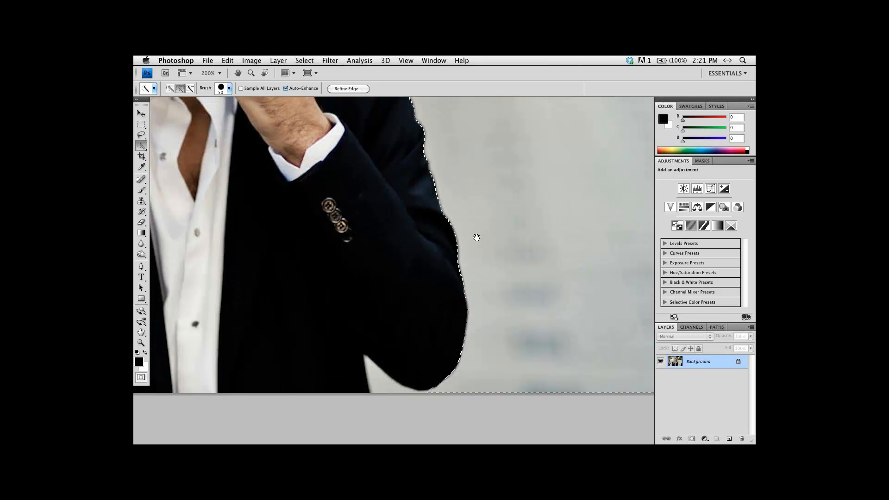
{"action": "left_click_drag", "start_coordinate": [477, 238], "coordinate": [542, 147]}
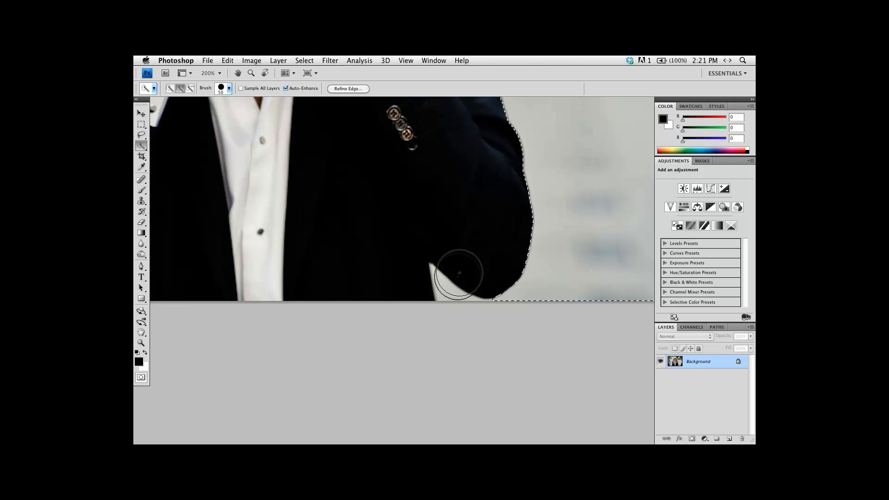
{"action": "left_click", "coordinate": [449, 285]}
{"action": "key", "text": "bracketleft"}
{"action": "key", "text": "bracketleft"}
{"action": "key", "text": "bracketleft"}
{"action": "key", "text": "bracketleft"}
{"action": "key", "text": "bracketleft"}
{"action": "key", "text": "super+h"}
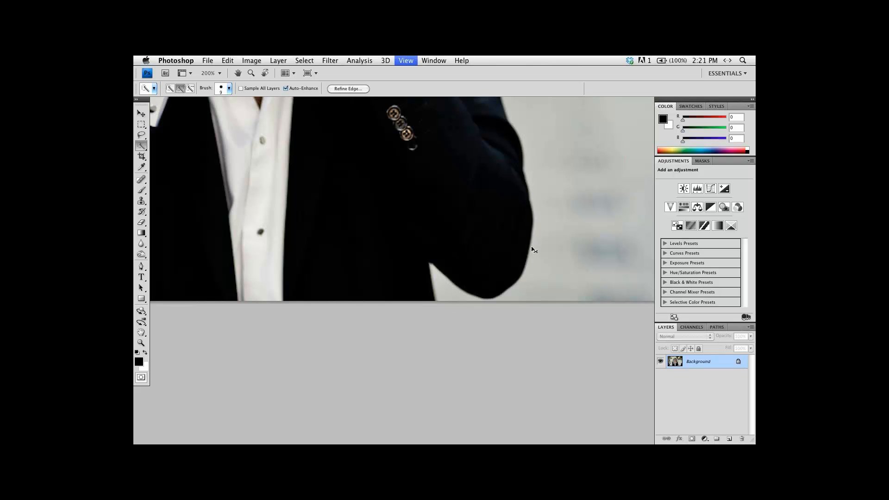
{"action": "key", "text": "super+0"}
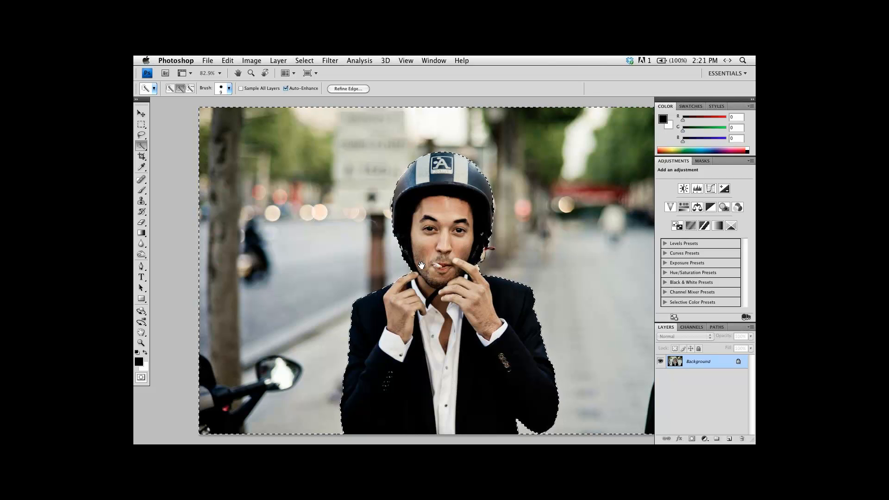
{"action": "left_click_drag", "start_coordinate": [421, 265], "coordinate": [384, 248]}
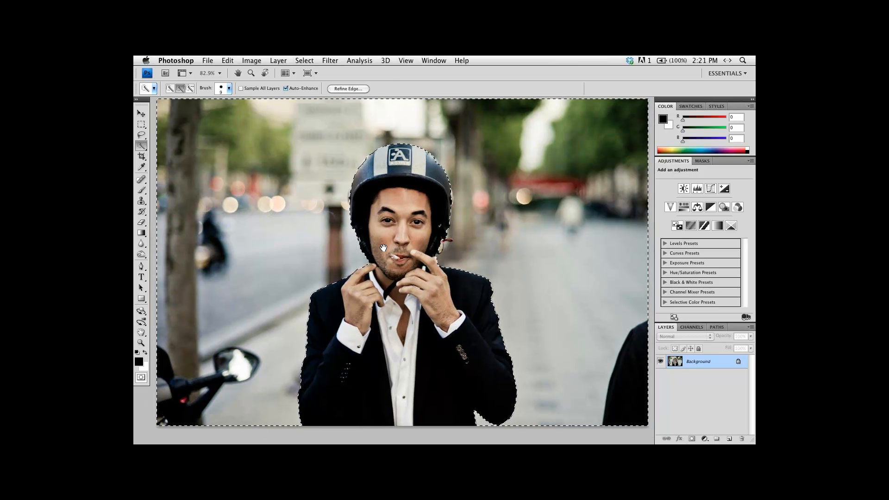
Invert the selection so it covers the man and copy him from the Background onto a new layer
{"action": "left_click", "coordinate": [304, 60]}
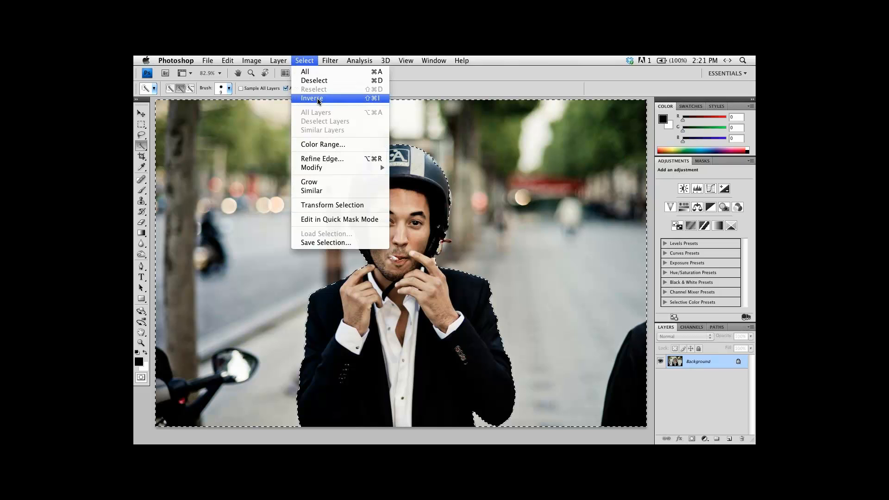
{"action": "left_click", "coordinate": [318, 98]}
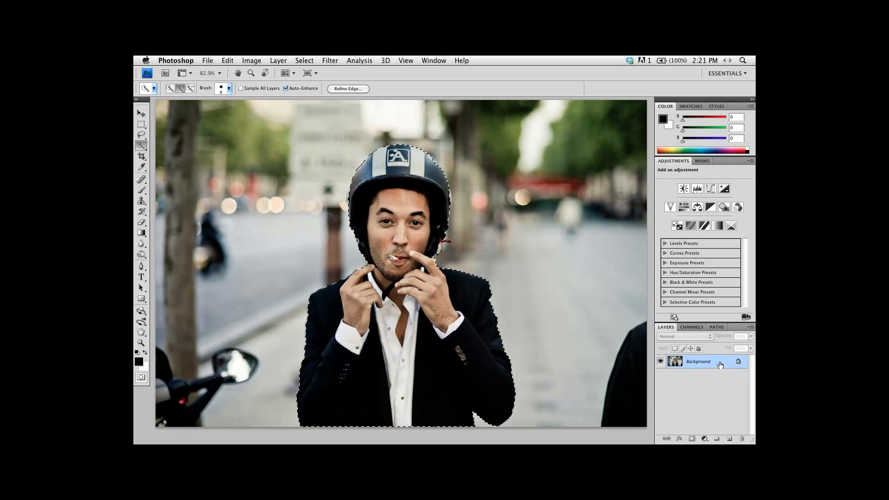
{"action": "key", "text": "ctrl+j"}
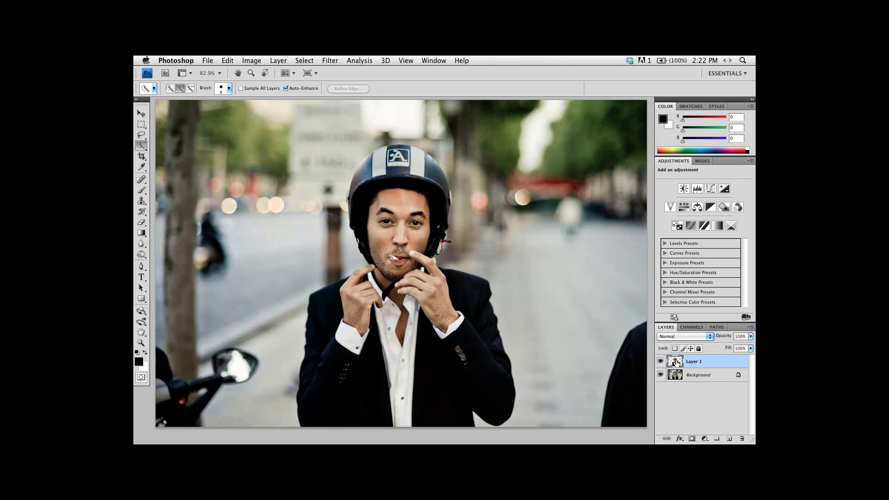
Load the outline of the man on Layer 1 as a selection and add a layer mask from it
{"action": "left_click", "coordinate": [692, 439]}
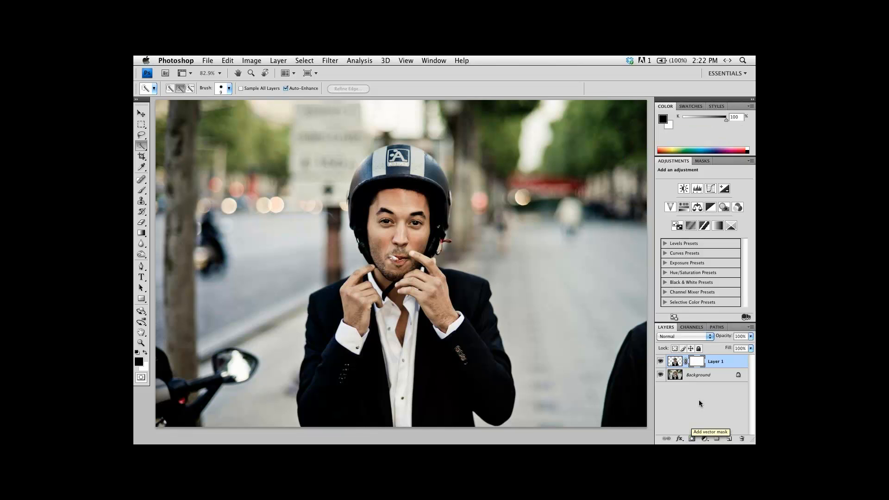
{"action": "key", "text": "super+z"}
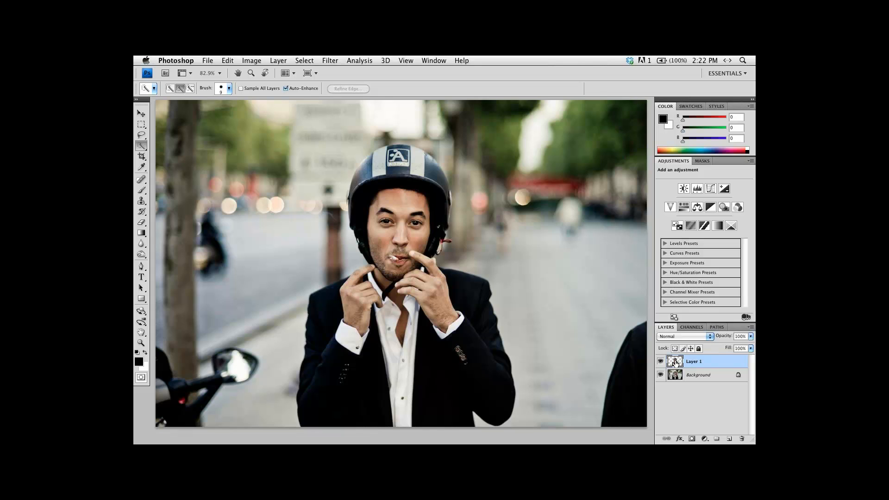
{"action": "left_click", "coordinate": [675, 363], "text": "super"}
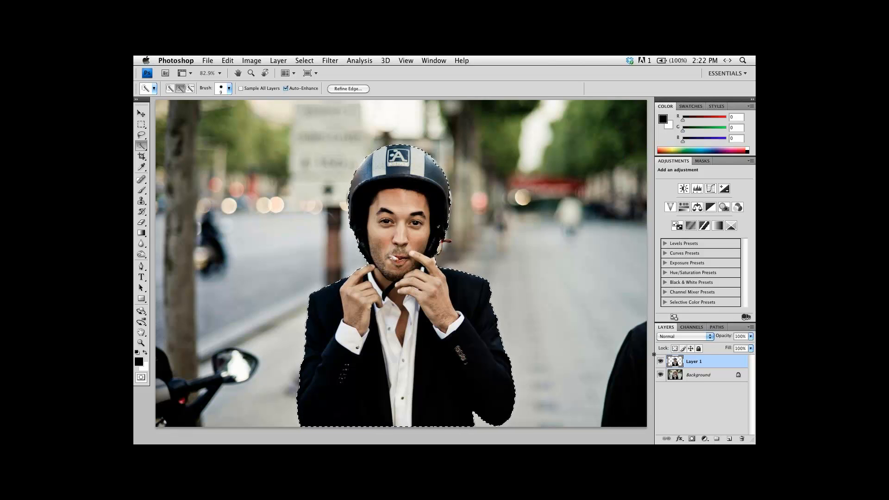
{"action": "left_click", "coordinate": [692, 439]}
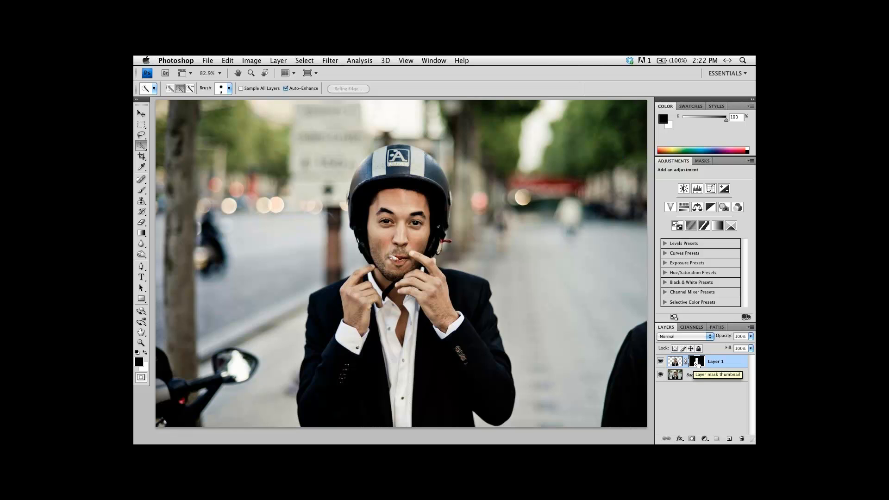
Display Layer 1's mask on its own and examine its edges around the neck, shoulders and helmet at 200%
{"action": "left_click", "coordinate": [697, 363]}
{"action": "left_click", "coordinate": [698, 364], "text": "alt"}
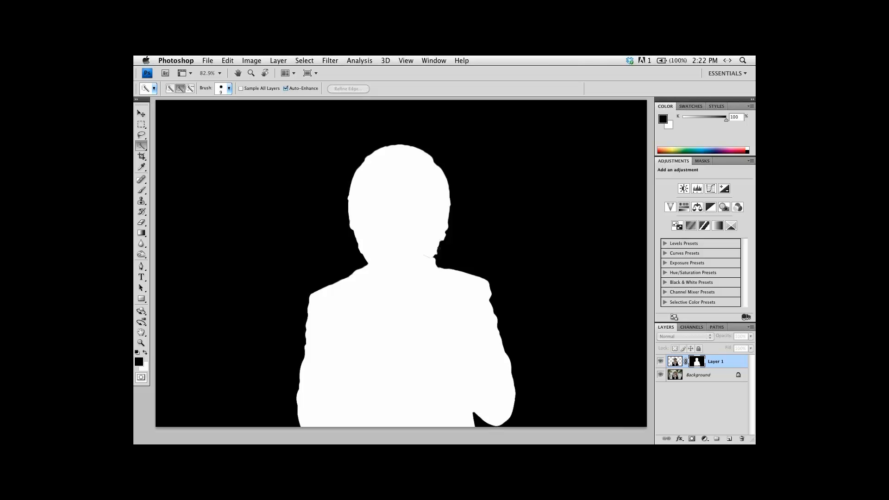
{"action": "left_click", "coordinate": [466, 286], "text": "super"}
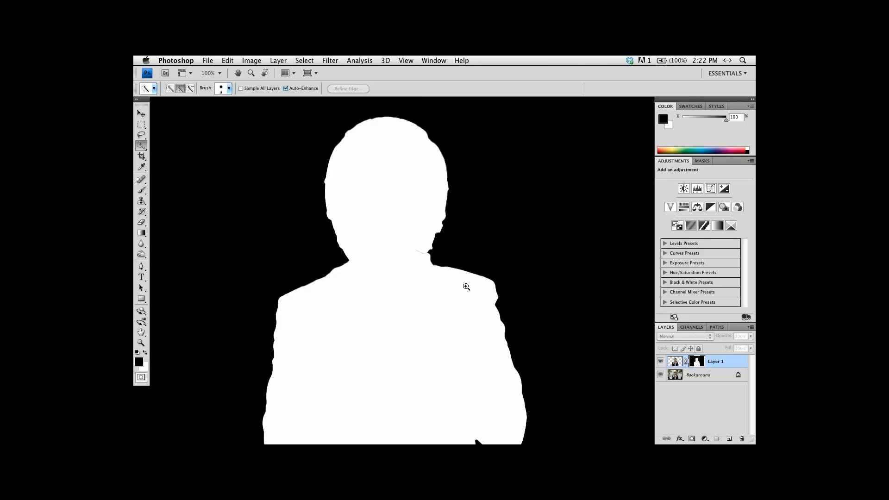
{"action": "left_click", "coordinate": [465, 287], "text": "super"}
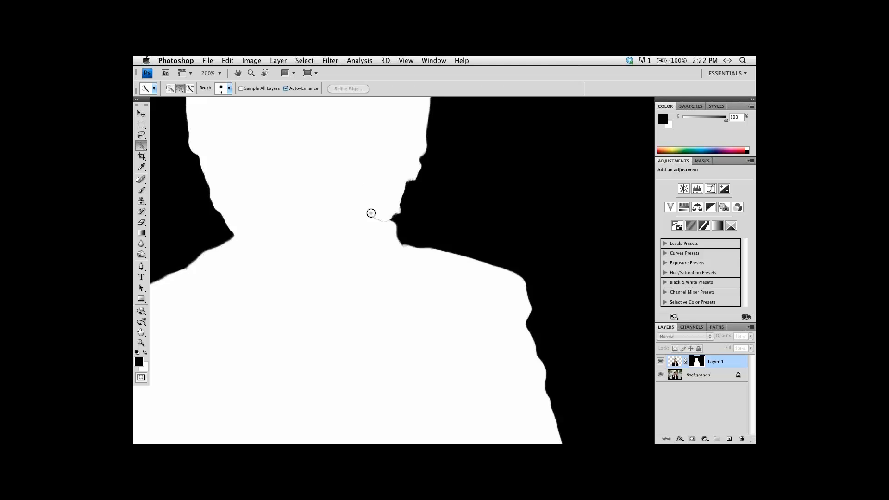
{"action": "left_click_drag", "start_coordinate": [322, 179], "coordinate": [447, 302]}
{"action": "scroll", "coordinate": [447, 302], "scroll_direction": "up", "scroll_amount": 5}
{"action": "scroll", "coordinate": [447, 303], "scroll_direction": "right", "scroll_amount": 3}
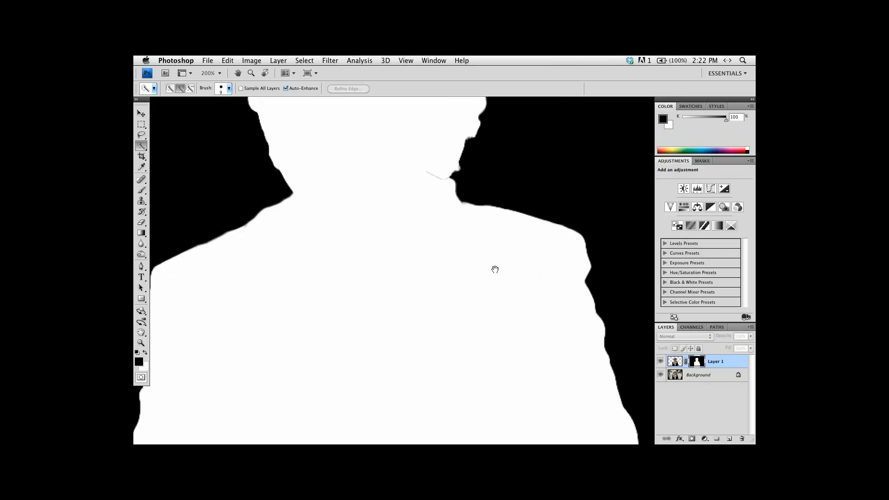
{"action": "scroll", "coordinate": [467, 330], "scroll_direction": "down", "scroll_amount": 5}
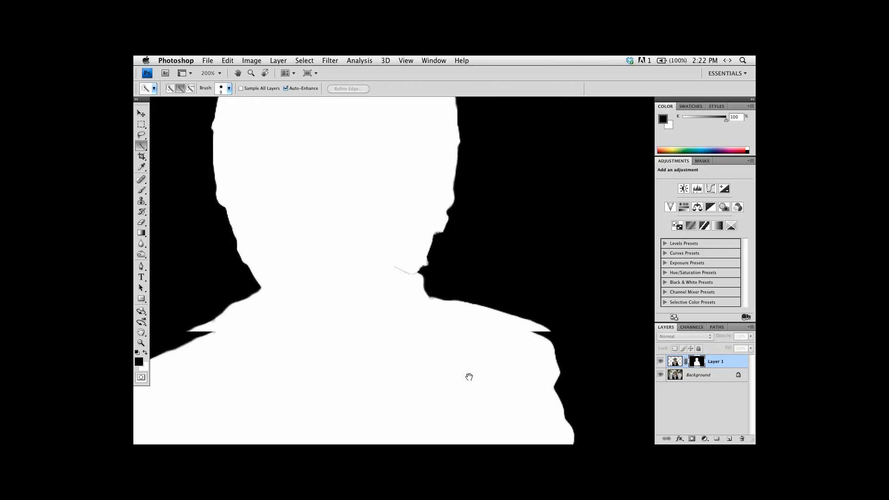
{"action": "left_click_drag", "start_coordinate": [496, 381], "coordinate": [495, 352]}
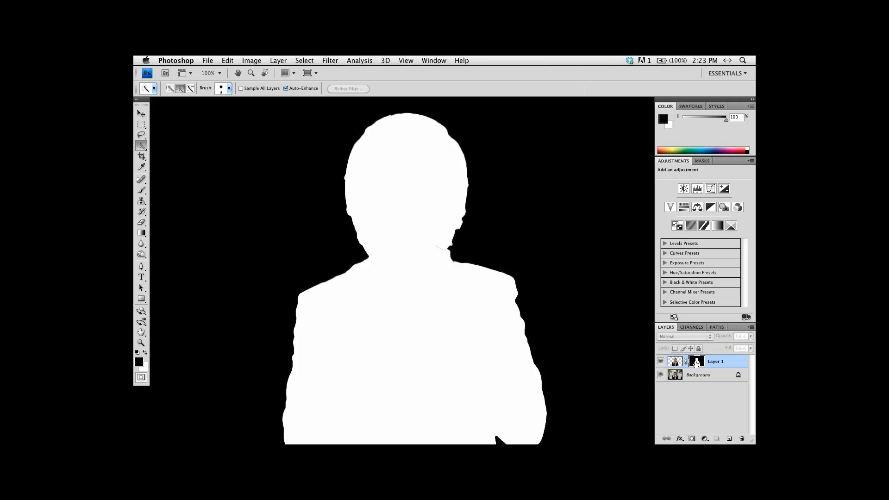
Soften the edges of Layer 1's mask with a Gaussian Blur of 1.0 pixel radius
{"action": "left_click", "coordinate": [331, 61]}
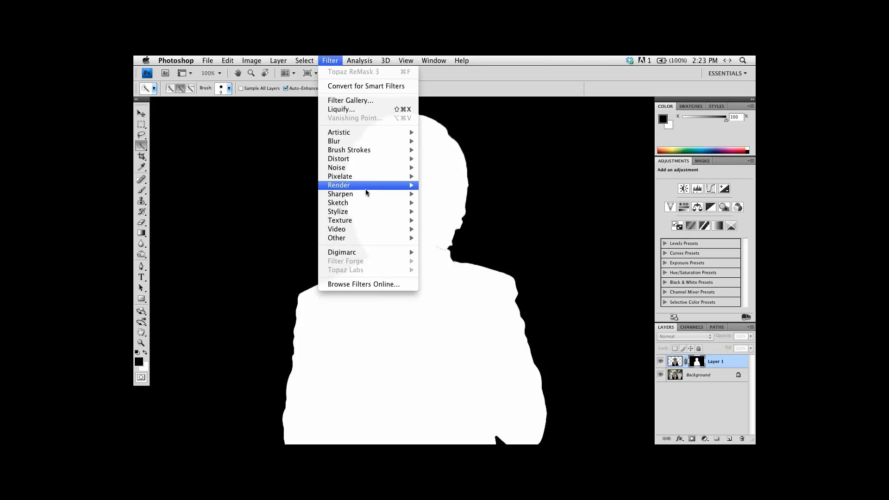
{"action": "mouse_move", "coordinate": [395, 142]}
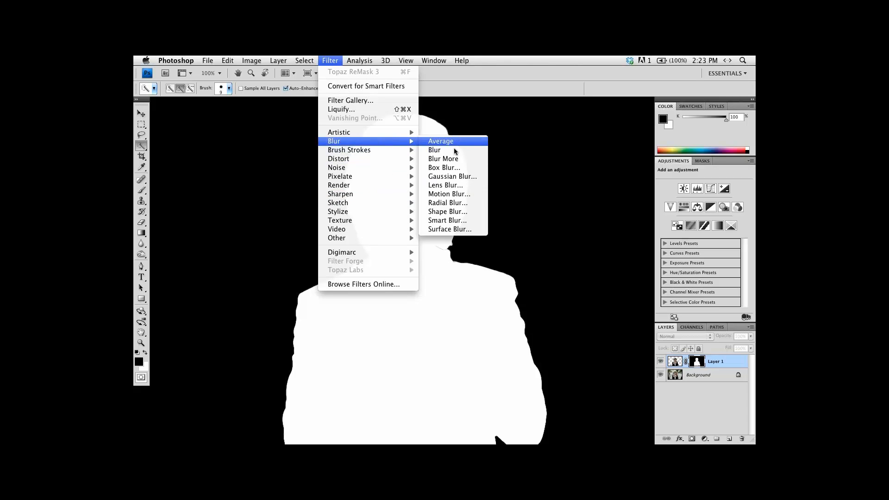
{"action": "left_click", "coordinate": [451, 176]}
{"action": "left_click_drag", "start_coordinate": [571, 273], "coordinate": [570, 272]}
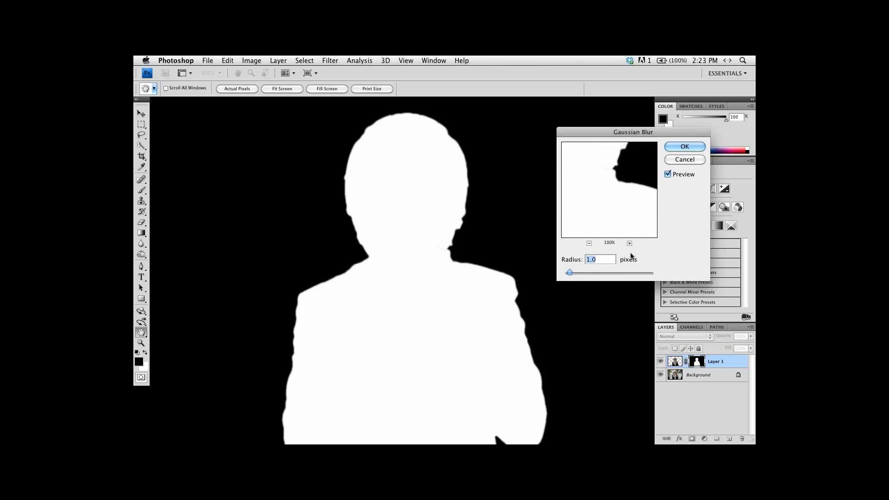
{"action": "left_click", "coordinate": [681, 146]}
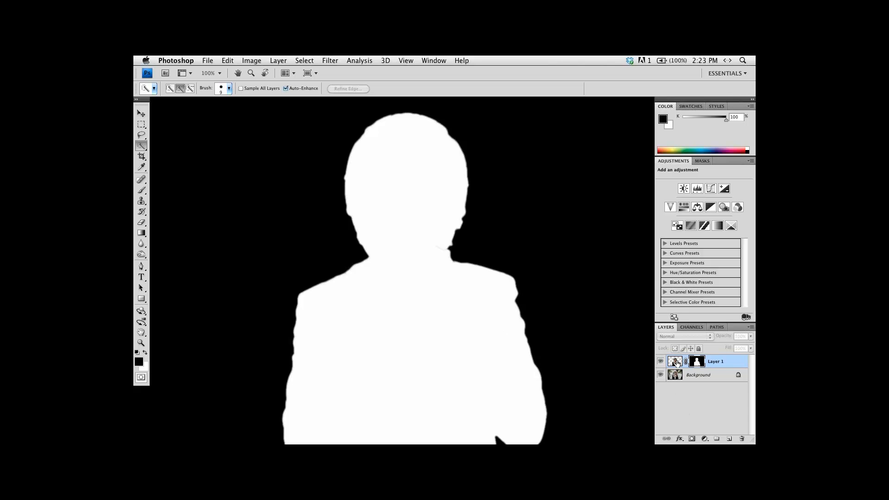
Return to Layer 1's image with the Background hidden and open the layer in Topaz ReMask 3
{"action": "left_click", "coordinate": [677, 363]}
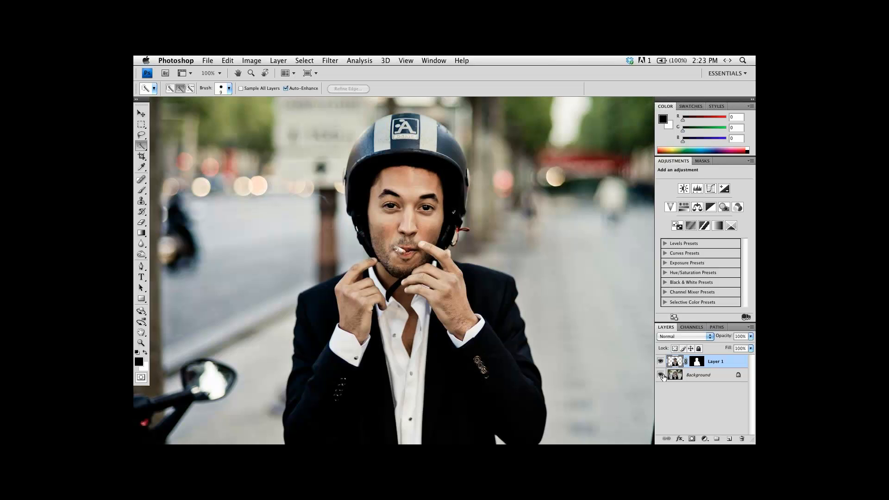
{"action": "left_click", "coordinate": [661, 376]}
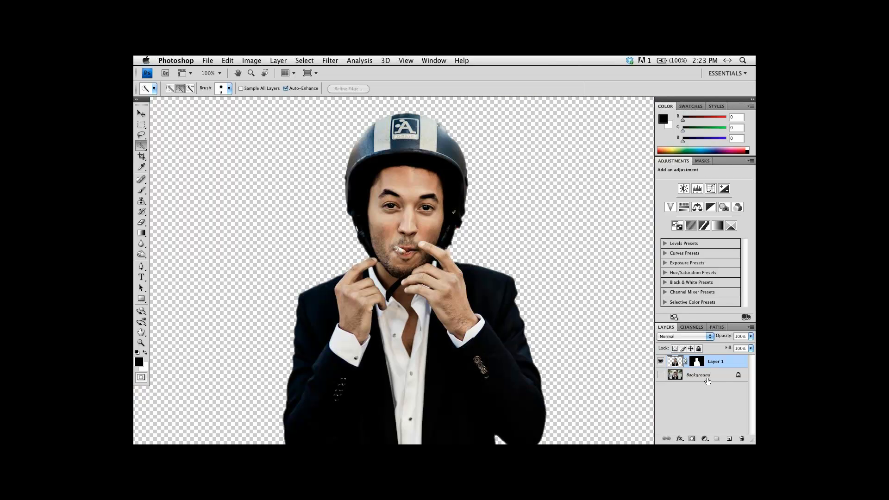
{"action": "left_click", "coordinate": [326, 60]}
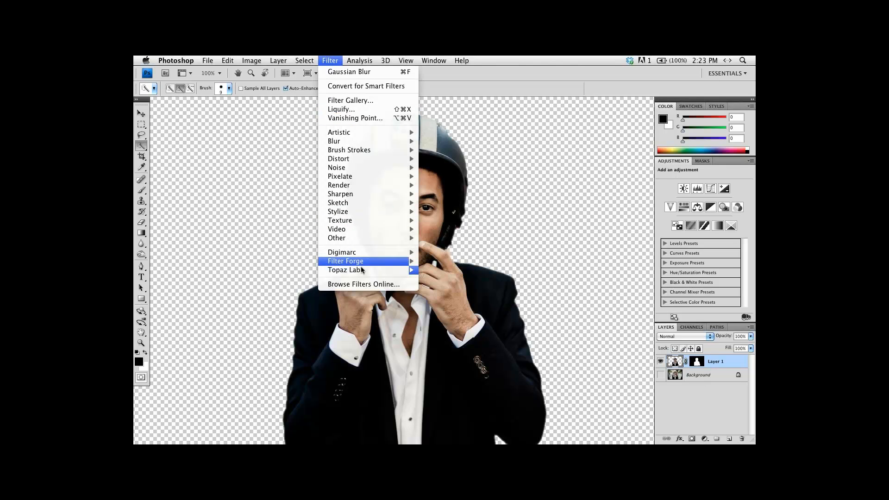
{"action": "mouse_move", "coordinate": [362, 270]}
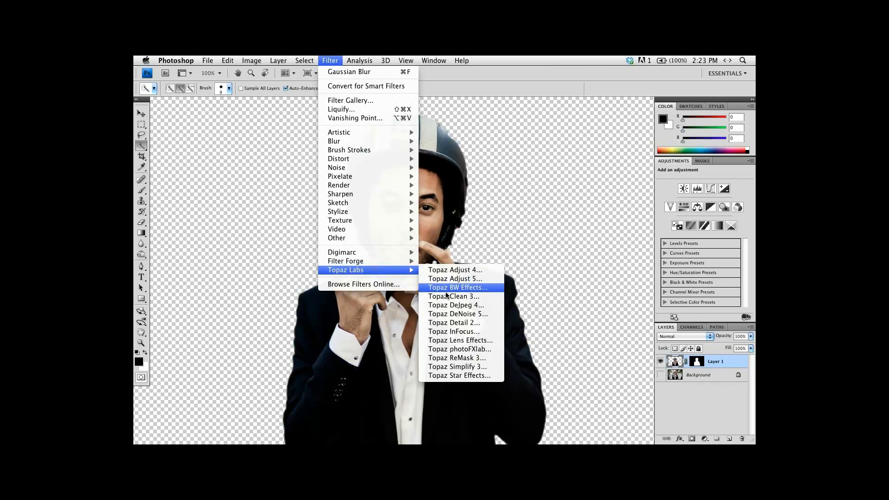
{"action": "left_click", "coordinate": [444, 358]}
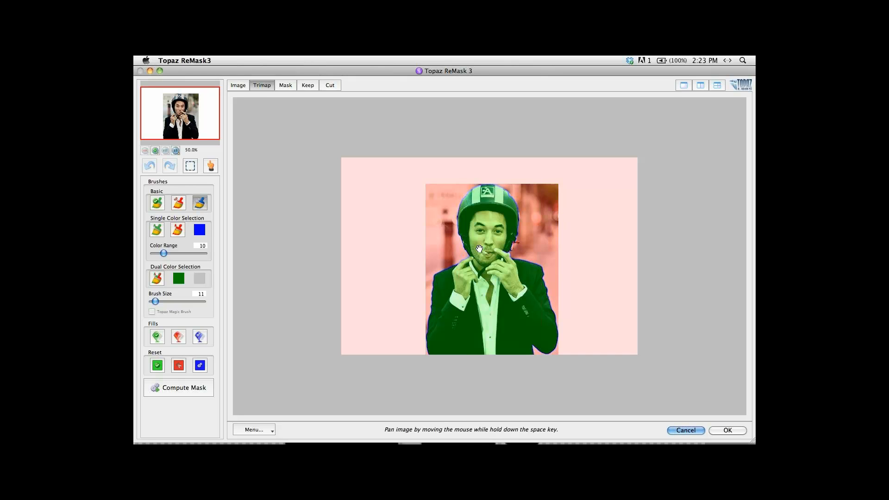
At 300%, brush the area between the man's raised finger and the helmet strap as keep in the trimap
{"action": "key", "text": "super+equal"}
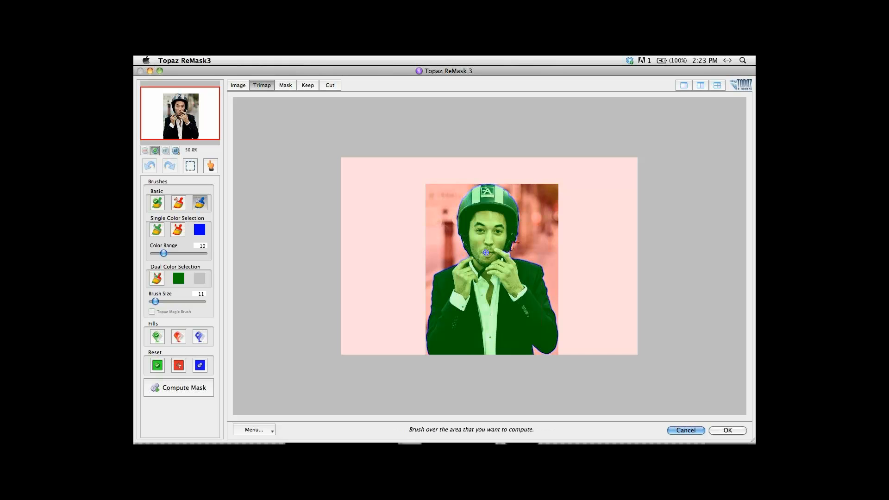
{"action": "key", "text": "space"}
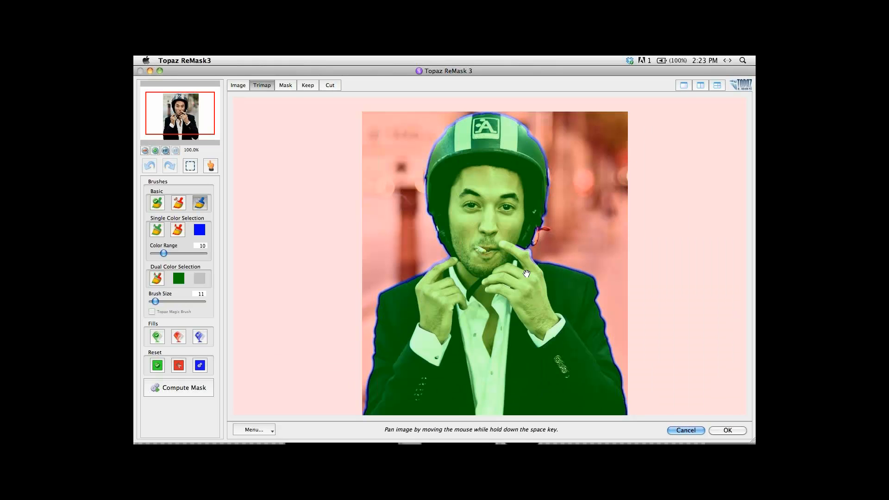
{"action": "left_click_drag", "start_coordinate": [514, 267], "coordinate": [481, 256]}
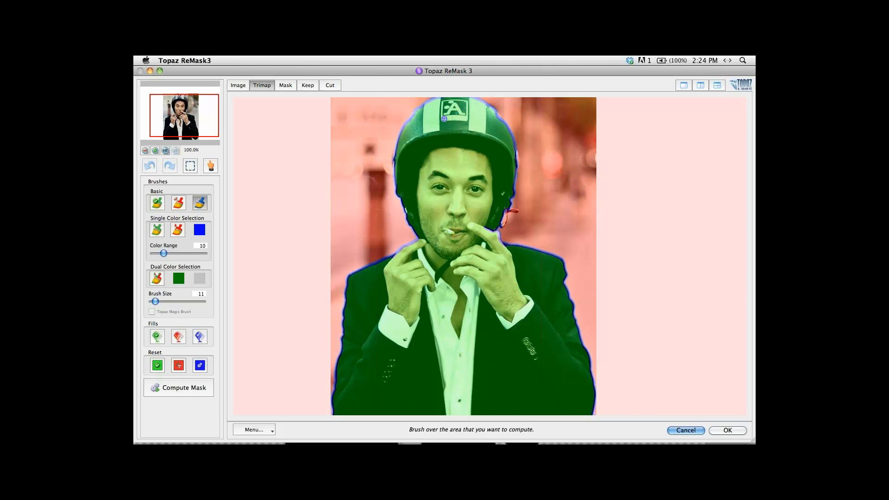
{"action": "left_click", "coordinate": [483, 228]}
{"action": "key", "text": "super+equal"}
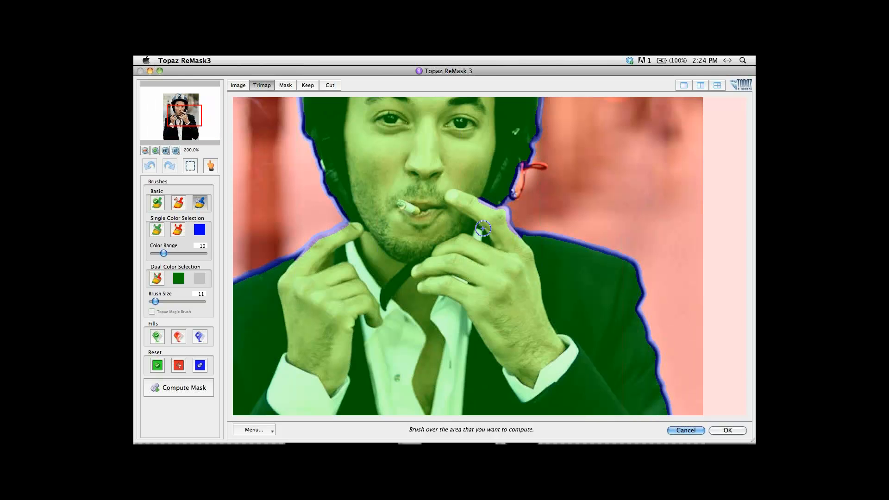
{"action": "key", "text": "super+equal"}
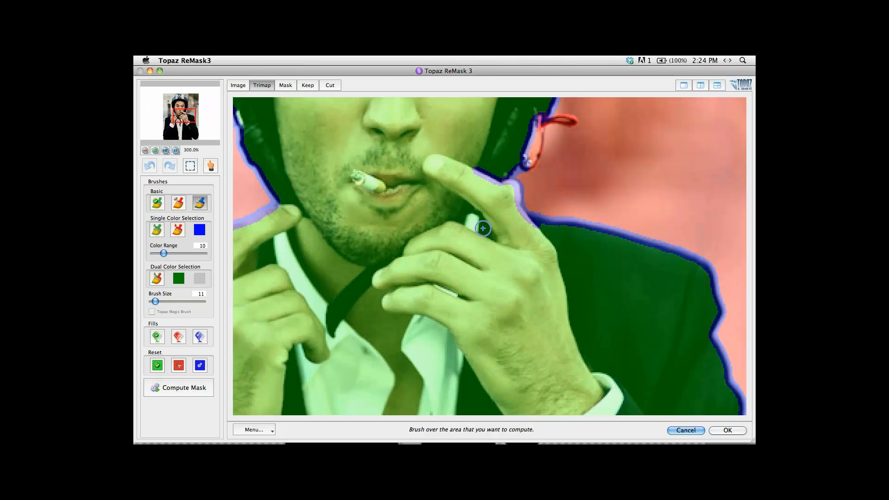
{"action": "scroll", "coordinate": [483, 229], "scroll_direction": "up", "scroll_amount": 5}
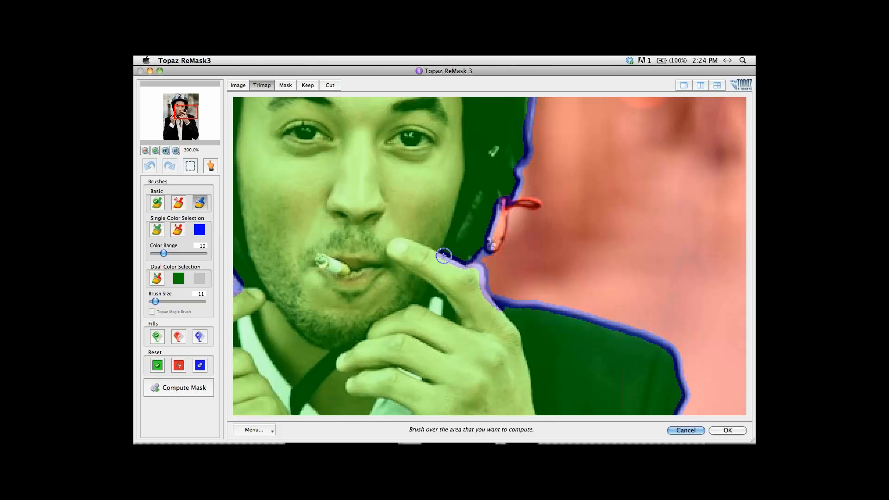
{"action": "left_click", "coordinate": [157, 203]}
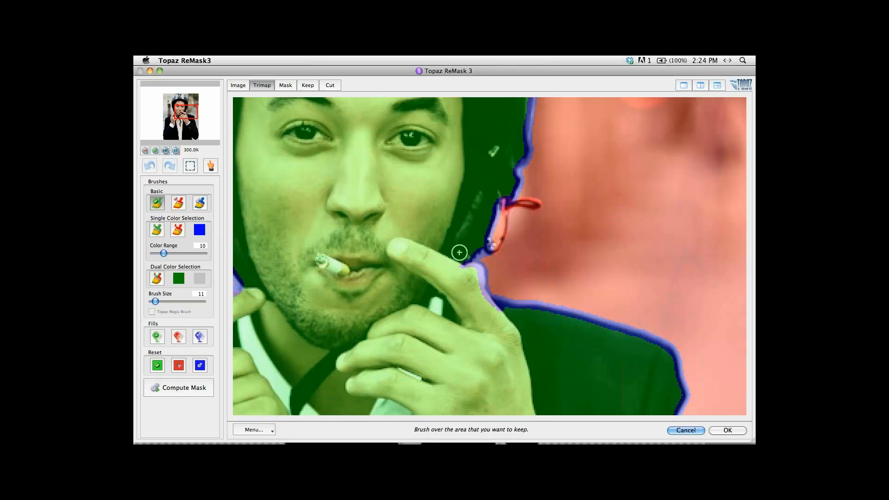
{"action": "left_click_drag", "start_coordinate": [456, 258], "coordinate": [456, 266]}
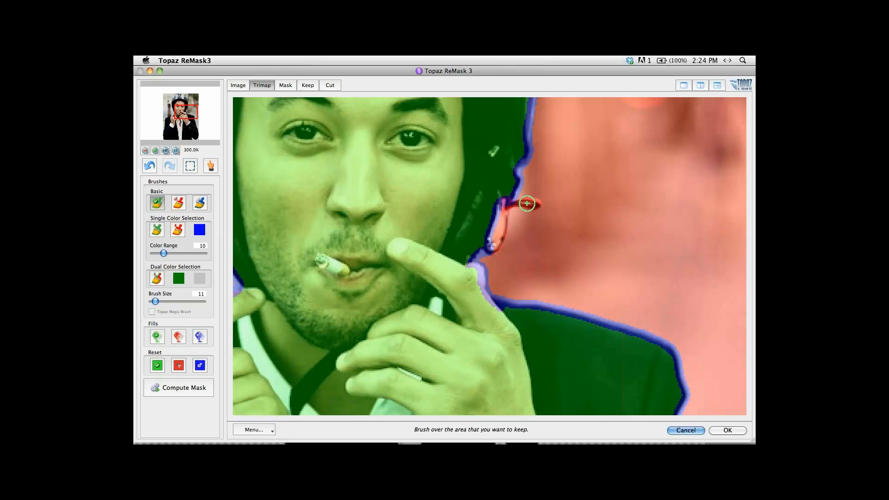
Mark the red loop beside the helmet strap with the compute brush and compute the mask
{"action": "left_click_drag", "start_coordinate": [527, 203], "coordinate": [539, 205]}
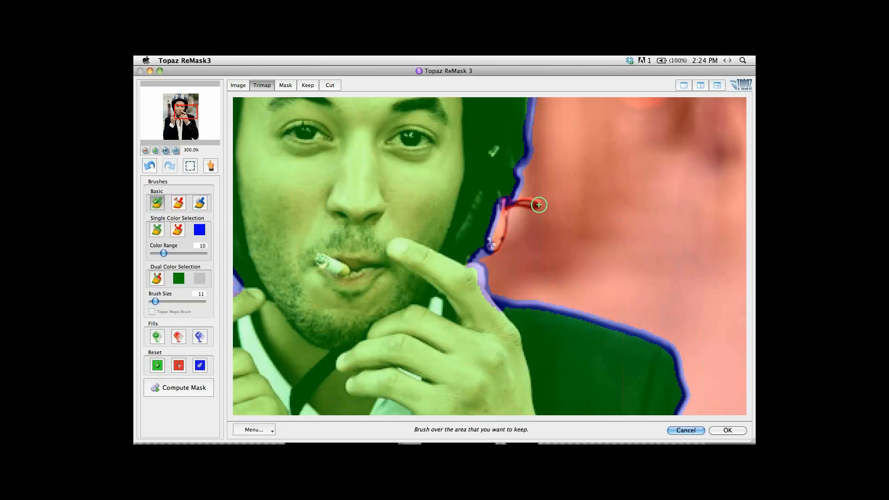
{"action": "left_click", "coordinate": [199, 205]}
{"action": "mouse_move", "coordinate": [521, 205]}
{"action": "left_mouse_down"}
{"action": "mouse_move", "coordinate": [506, 204]}
{"action": "mouse_move", "coordinate": [538, 207]}
{"action": "mouse_move", "coordinate": [503, 211]}
{"action": "mouse_move", "coordinate": [499, 241]}
{"action": "mouse_move", "coordinate": [476, 259]}
{"action": "mouse_move", "coordinate": [509, 194]}
{"action": "left_mouse_up"}
{"action": "scroll", "coordinate": [563, 248], "scroll_direction": "down", "scroll_amount": 5}
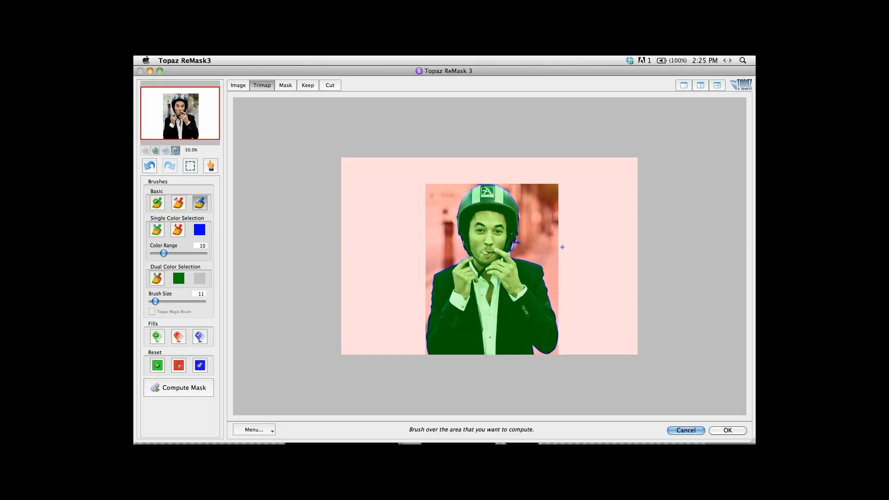
{"action": "scroll", "coordinate": [562, 248], "scroll_direction": "up", "scroll_amount": 2}
{"action": "left_click", "coordinate": [189, 388]}
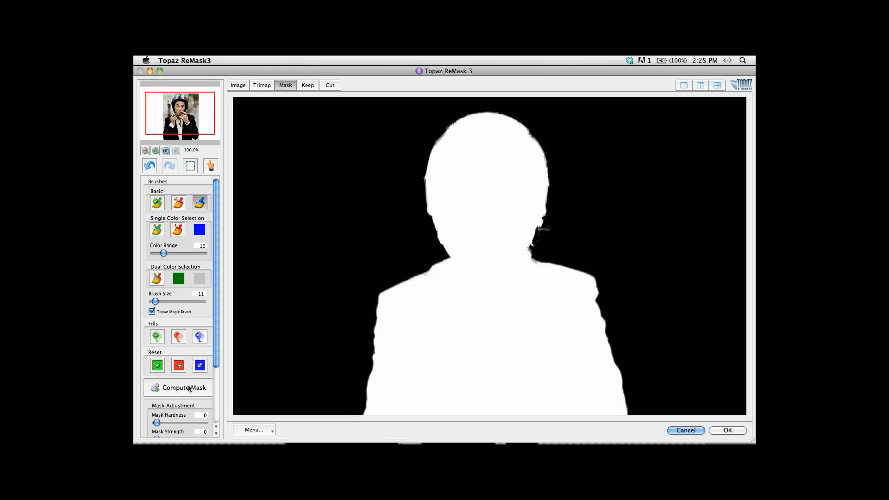
Compare the original image and the Keep result side by side at 300% around the helmet's strap buckle and red loop
{"action": "key", "text": "4"}
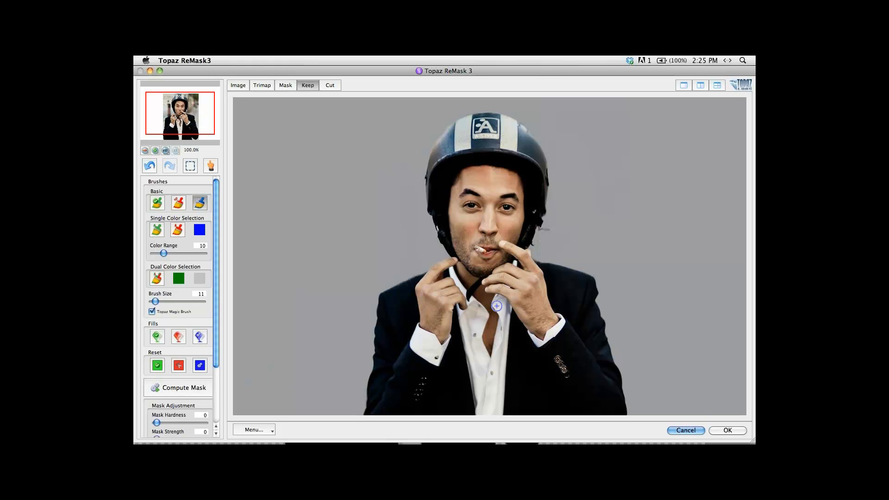
{"action": "key", "text": "super+equal"}
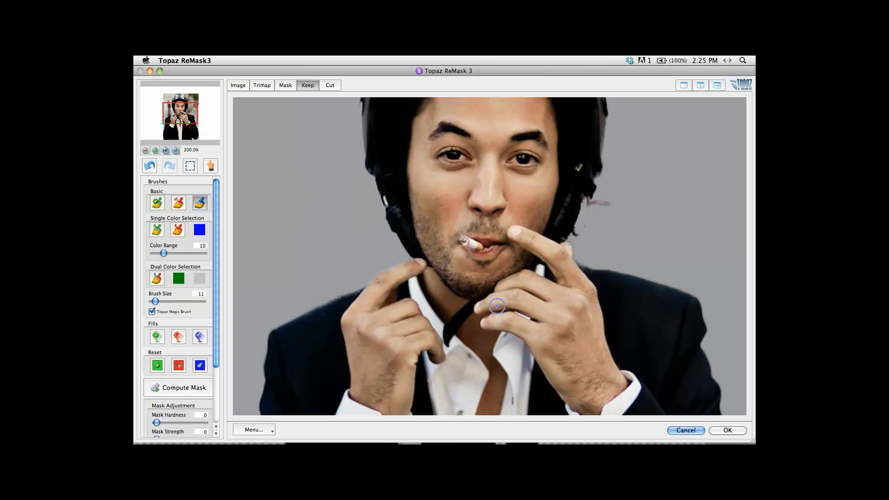
{"action": "key", "text": "super+equal"}
{"action": "key", "text": "space"}
{"action": "left_click_drag", "start_coordinate": [528, 159], "coordinate": [393, 206]}
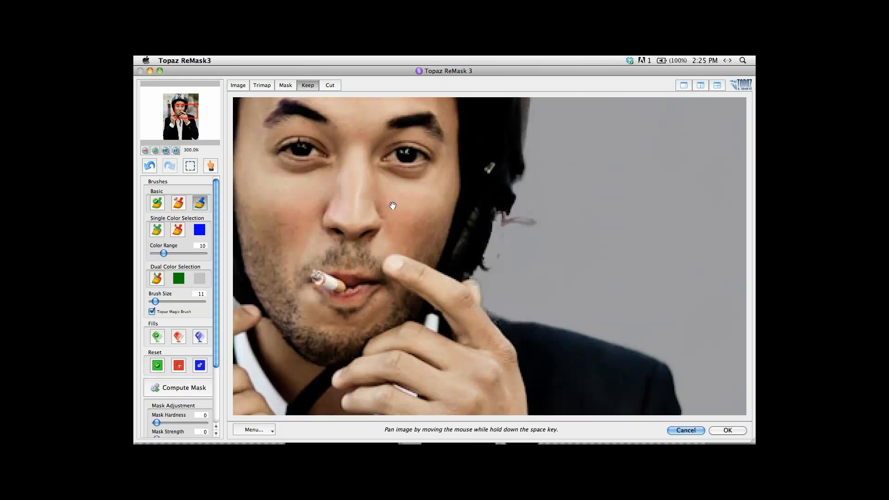
{"action": "key", "text": "2"}
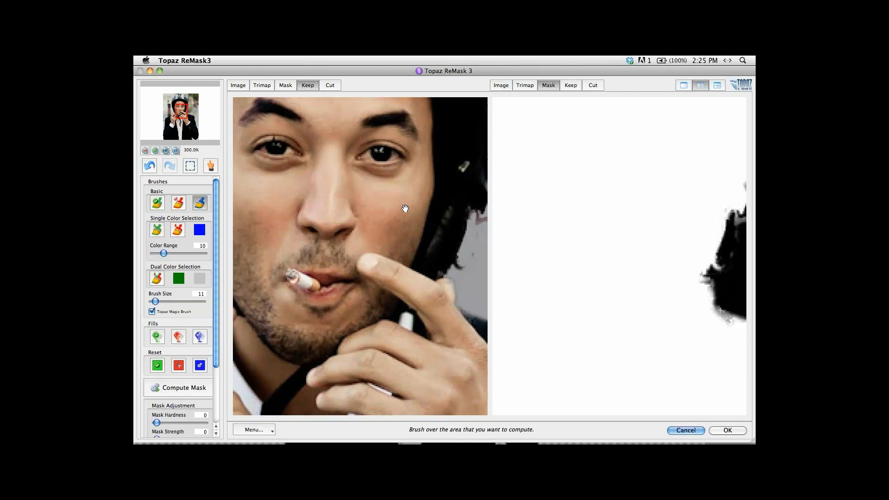
{"action": "left_click", "coordinate": [234, 87]}
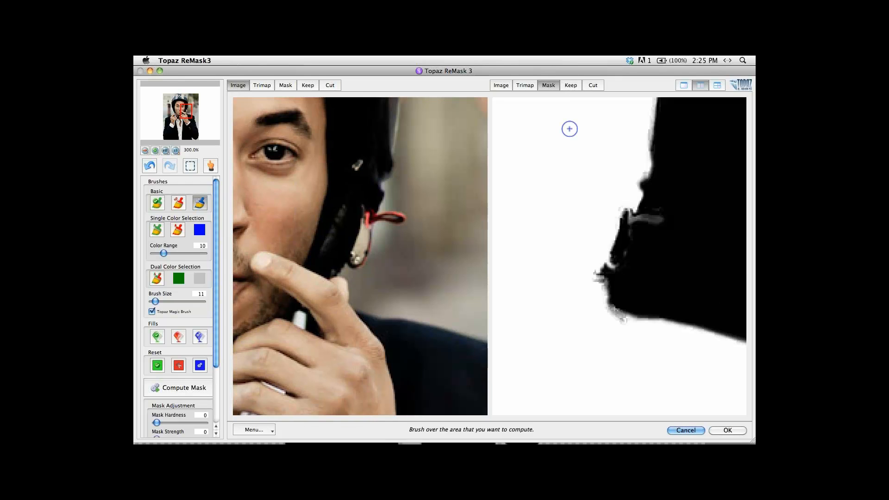
{"action": "left_click", "coordinate": [570, 85]}
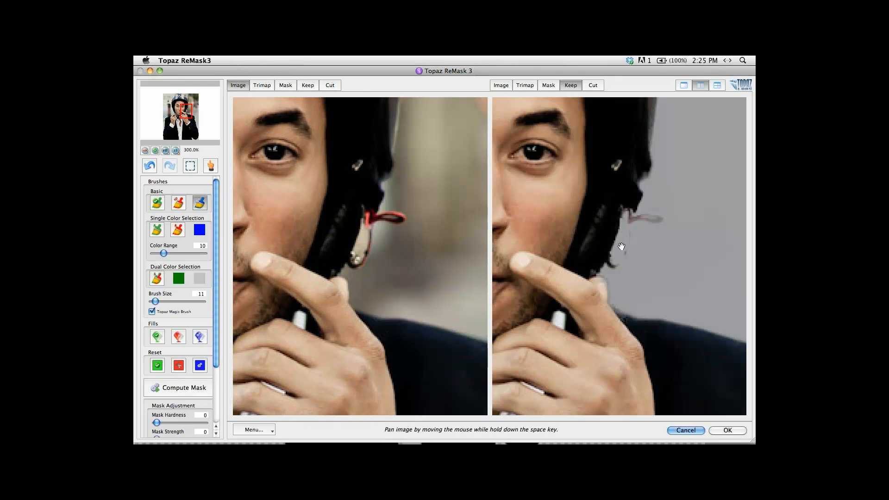
{"action": "key", "text": "space"}
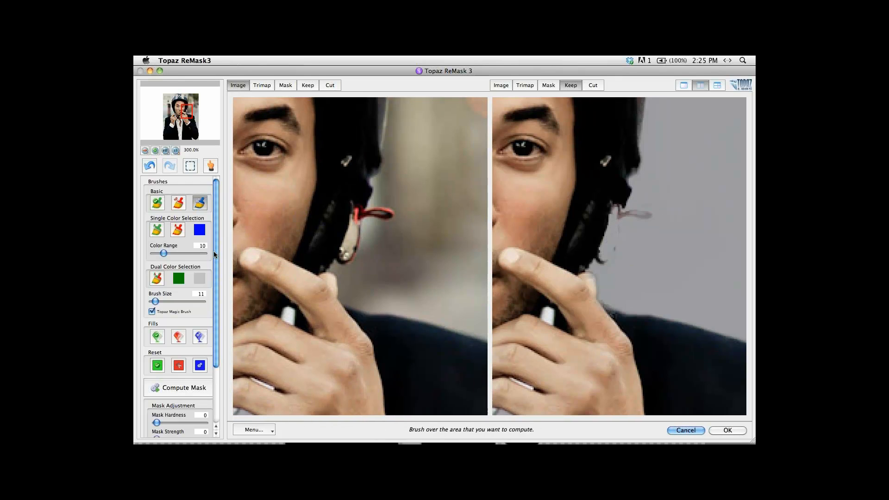
Restore the strap buckle and red loop with a size 1 keep brush, and clean around the loop with a size 11 cut brush
{"action": "left_click", "coordinate": [157, 204]}
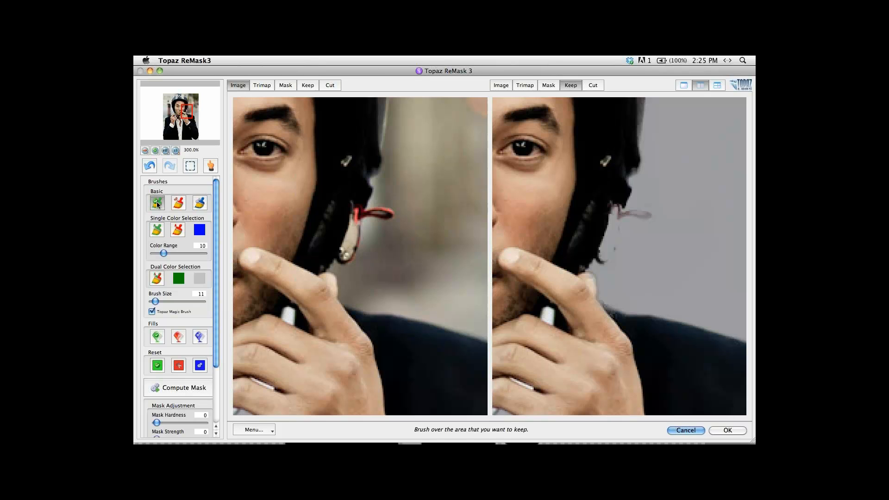
{"action": "scroll", "coordinate": [347, 207], "scroll_direction": "down", "scroll_amount": 5}
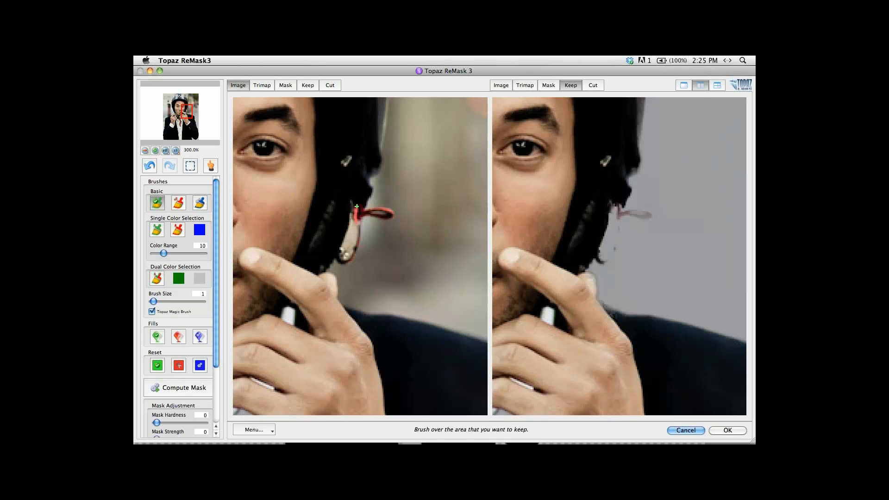
{"action": "mouse_move", "coordinate": [357, 210]}
{"action": "left_mouse_down"}
{"action": "mouse_move", "coordinate": [350, 246]}
{"action": "mouse_move", "coordinate": [349, 209]}
{"action": "mouse_move", "coordinate": [344, 250]}
{"action": "left_mouse_up"}
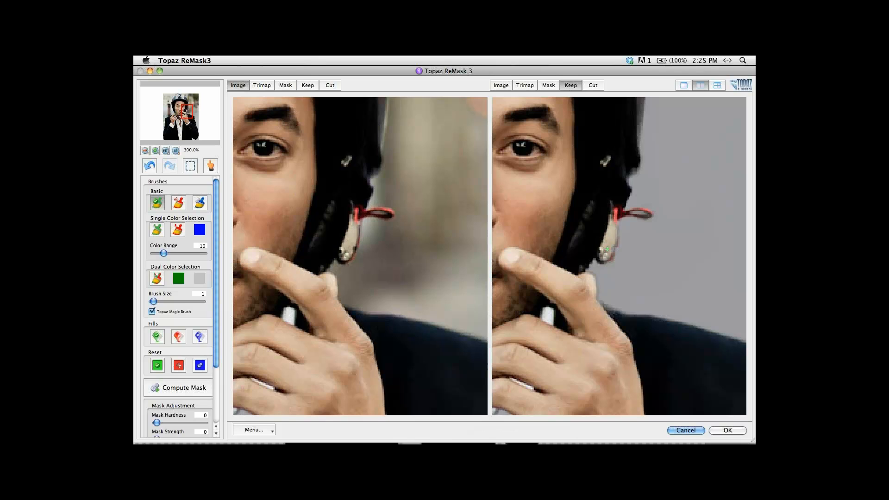
{"action": "left_click", "coordinate": [356, 247]}
{"action": "left_click_drag", "start_coordinate": [355, 249], "coordinate": [337, 252]}
{"action": "left_click_drag", "start_coordinate": [395, 217], "coordinate": [387, 211]}
{"action": "key", "text": "c"}
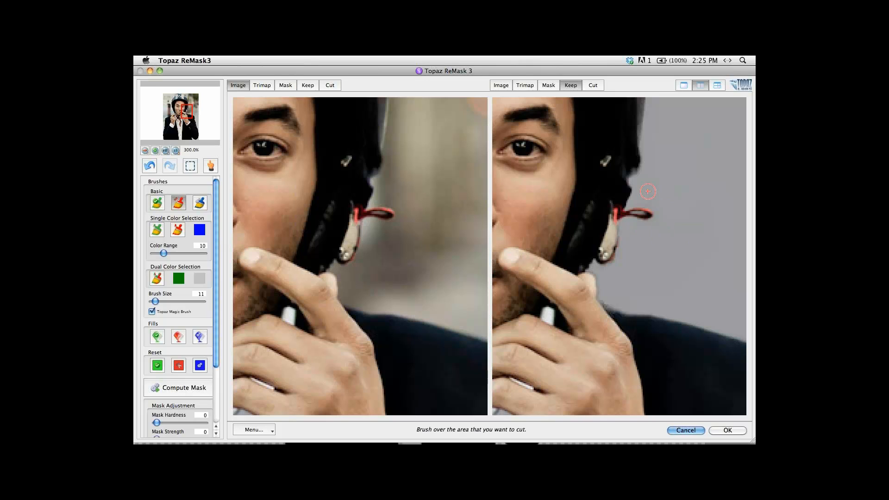
{"action": "left_click_drag", "start_coordinate": [628, 209], "coordinate": [653, 212]}
Show the mask beside the original image and fill the helmet's outer edge near the ear with a size 11 keep brush
{"action": "key", "text": "space"}
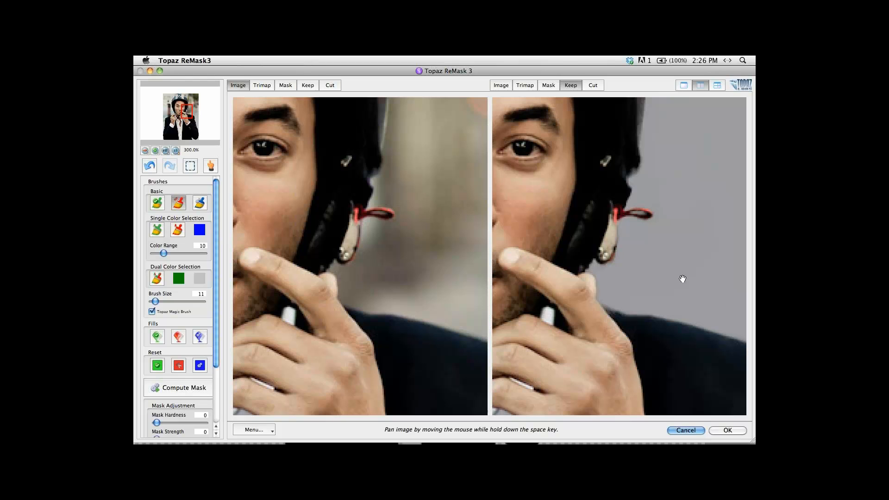
{"action": "left_click_drag", "start_coordinate": [683, 278], "coordinate": [679, 242]}
{"action": "left_click", "coordinate": [549, 84]}
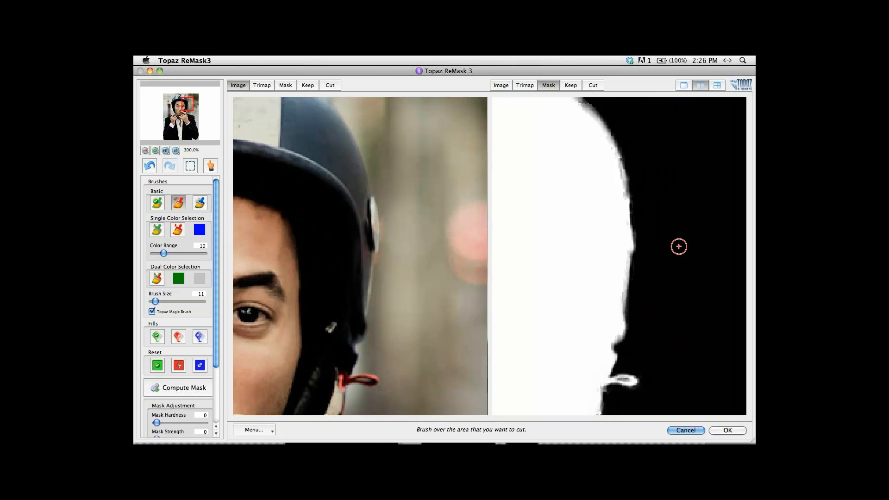
{"action": "key", "text": "space"}
{"action": "left_click_drag", "start_coordinate": [675, 219], "coordinate": [675, 282]}
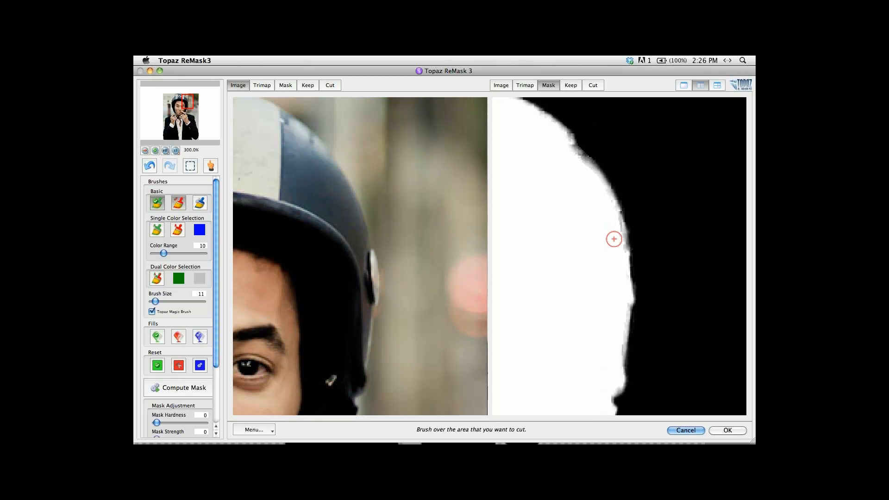
{"action": "left_click", "coordinate": [618, 249]}
{"action": "key", "text": "space"}
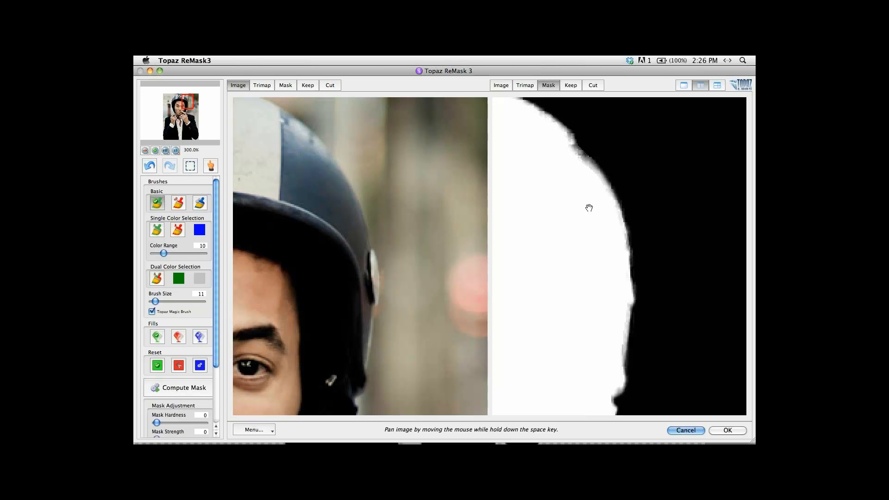
{"action": "left_click_drag", "start_coordinate": [590, 207], "coordinate": [602, 228]}
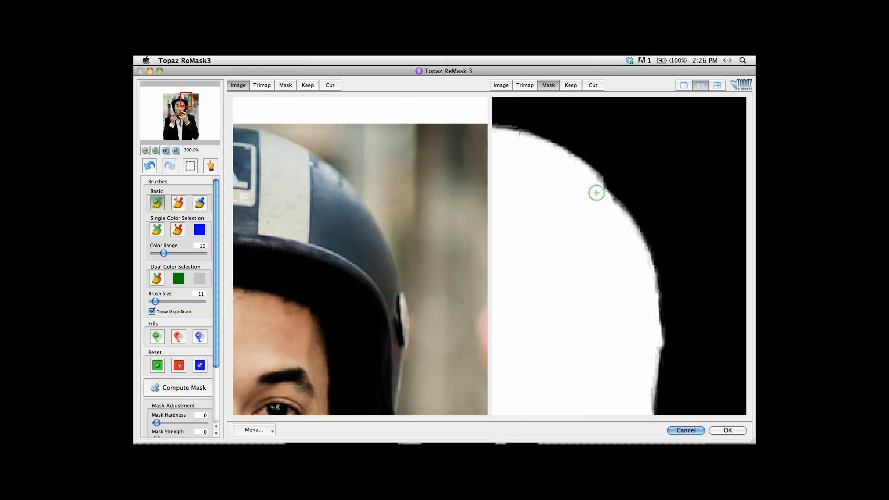
{"action": "key", "text": "space"}
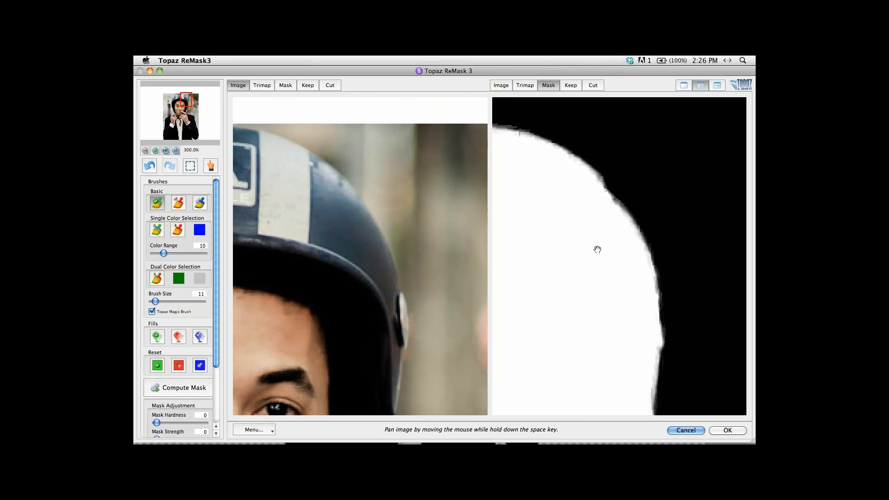
Show the Keep result in the second view and brush the helmet's upper-left edge as an area to keep
{"action": "left_click_drag", "start_coordinate": [598, 249], "coordinate": [614, 261]}
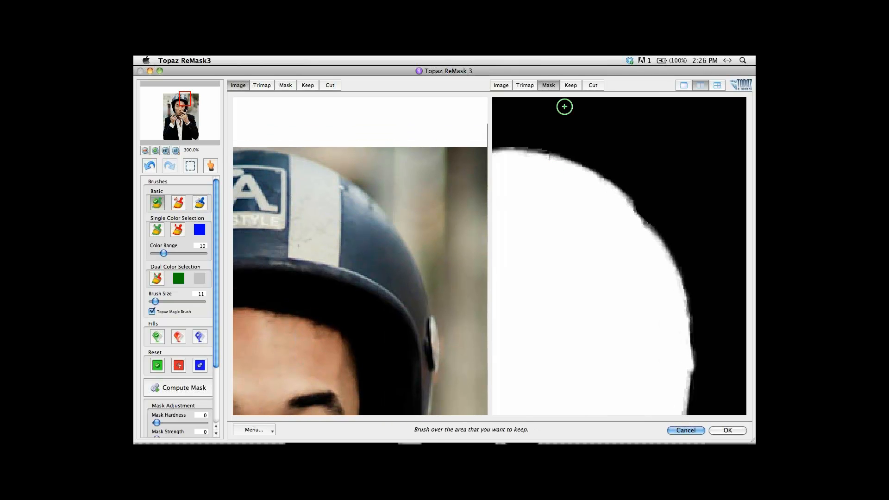
{"action": "left_click", "coordinate": [571, 85]}
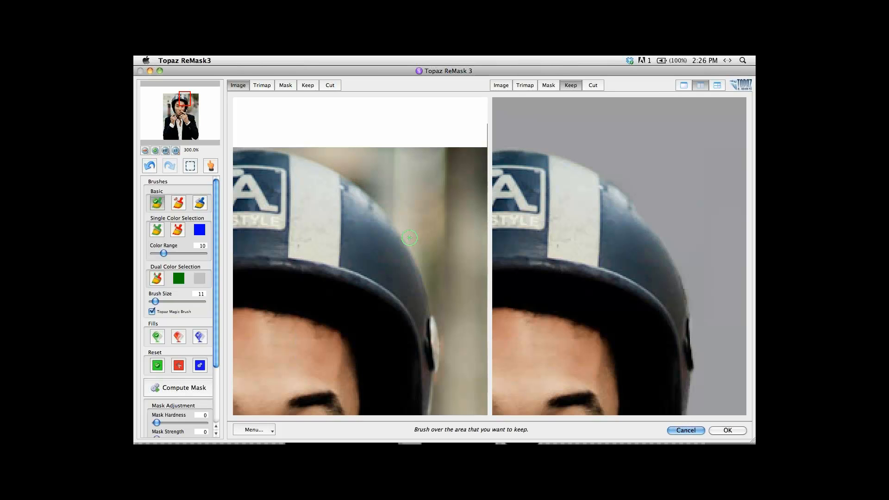
{"action": "key", "text": "space"}
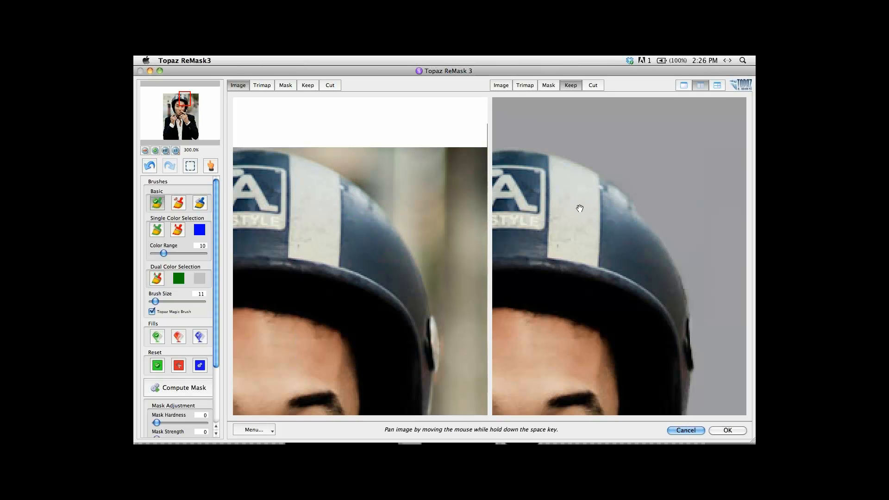
{"action": "left_click_drag", "start_coordinate": [594, 212], "coordinate": [626, 213]}
{"action": "key", "text": "space"}
{"action": "mouse_move", "coordinate": [566, 176]}
{"action": "left_mouse_down"}
{"action": "mouse_move", "coordinate": [606, 206]}
{"action": "mouse_move", "coordinate": [624, 206]}
{"action": "left_mouse_up"}
{"action": "key", "text": "x"}
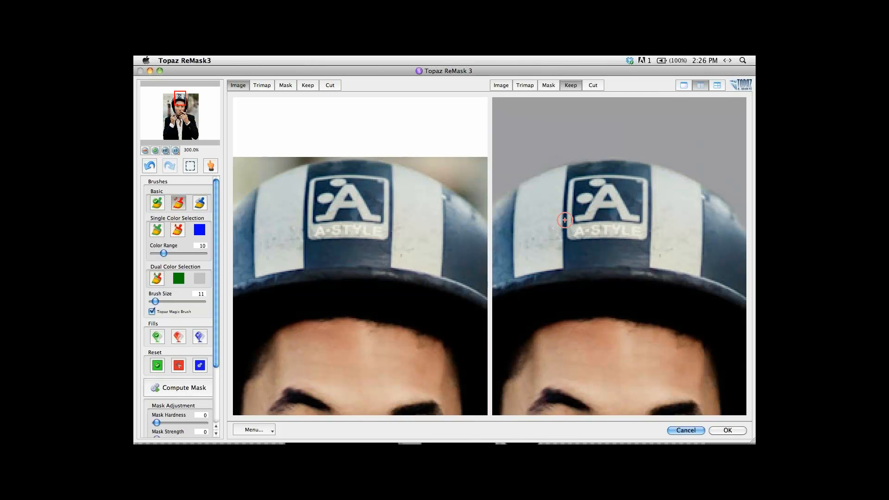
{"action": "key", "text": "space"}
{"action": "mouse_move", "coordinate": [565, 221]}
{"action": "left_mouse_down"}
{"action": "mouse_move", "coordinate": [563, 253]}
{"action": "mouse_move", "coordinate": [620, 206]}
{"action": "left_mouse_up"}
{"action": "key", "text": "k"}
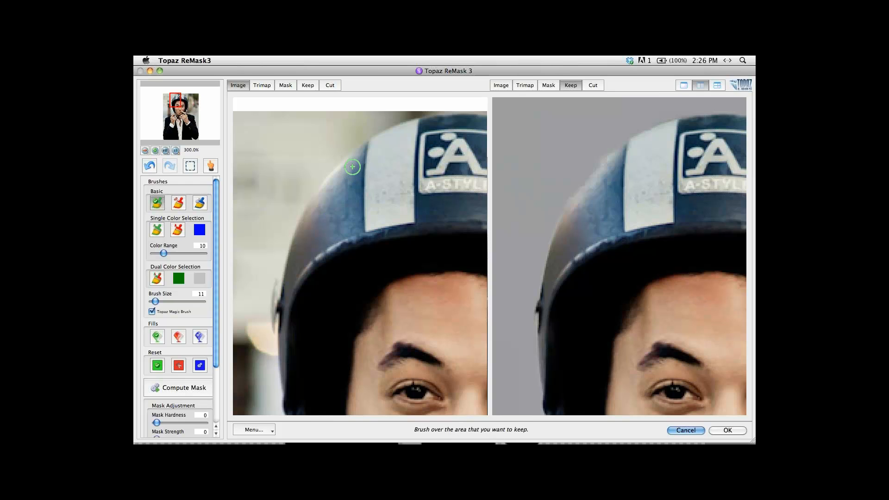
{"action": "left_click_drag", "start_coordinate": [352, 167], "coordinate": [344, 181]}
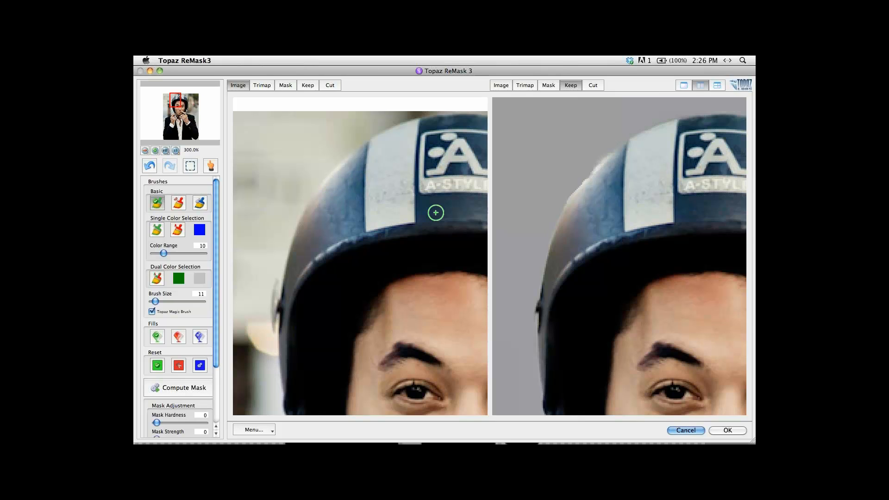
Show the trimap in the first view and mark the helmet's upper-left edge as an area to compute
{"action": "key", "text": "c"}
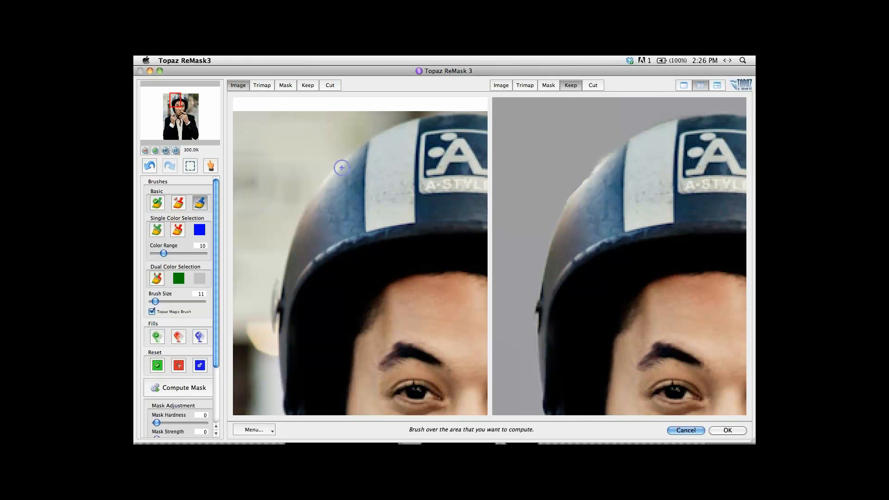
{"action": "left_click", "coordinate": [262, 86]}
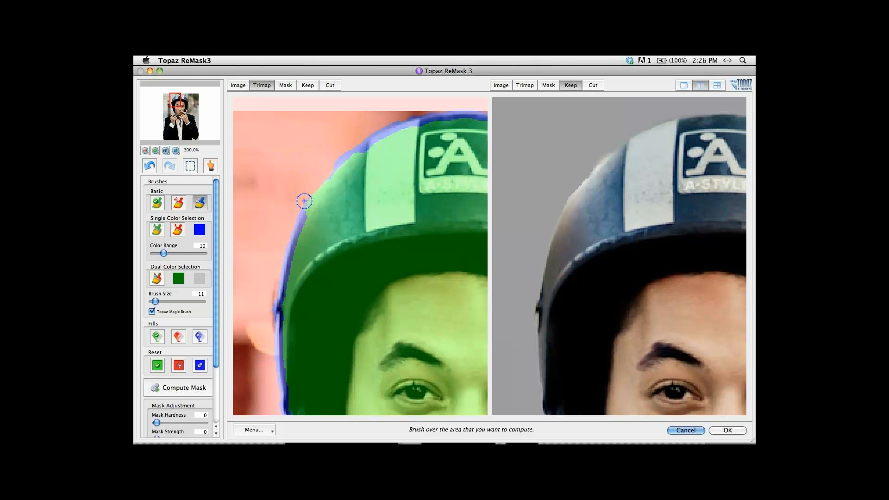
{"action": "left_click_drag", "start_coordinate": [305, 201], "coordinate": [333, 162]}
Refine the helmet's upper-left edge with Keep strokes inside the helmet and Cut strokes on the background just outside it
{"action": "key", "text": "k"}
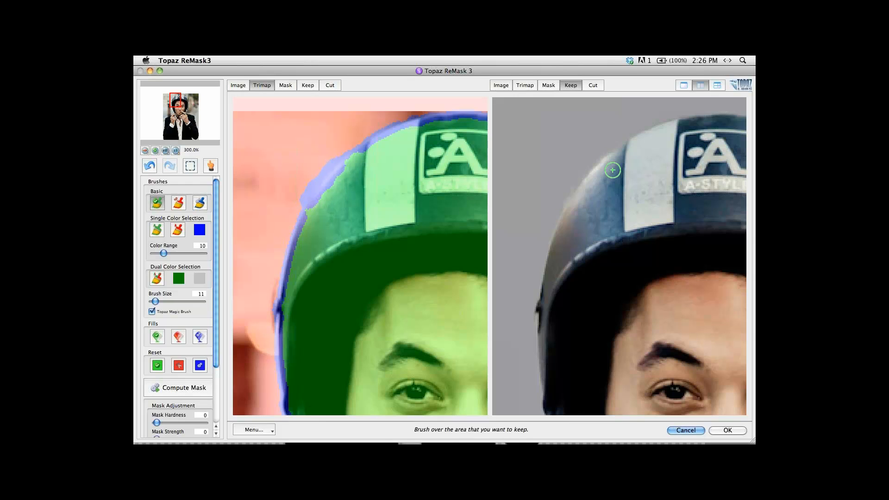
{"action": "mouse_move", "coordinate": [613, 170]}
{"action": "left_mouse_down"}
{"action": "mouse_move", "coordinate": [584, 196]}
{"action": "mouse_move", "coordinate": [572, 234]}
{"action": "left_mouse_up"}
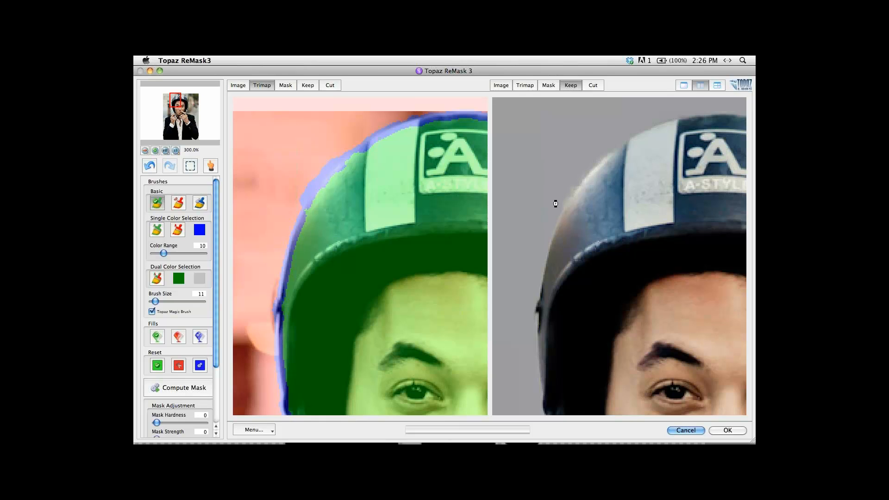
{"action": "key", "text": "c"}
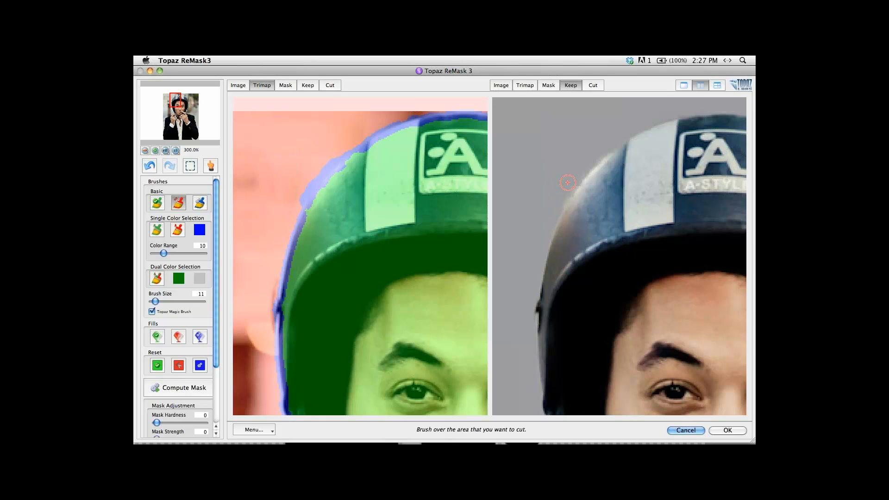
{"action": "mouse_move", "coordinate": [561, 181]}
{"action": "left_mouse_down"}
{"action": "mouse_move", "coordinate": [580, 183]}
{"action": "mouse_move", "coordinate": [559, 199]}
{"action": "left_mouse_up"}
{"action": "key", "text": "k"}
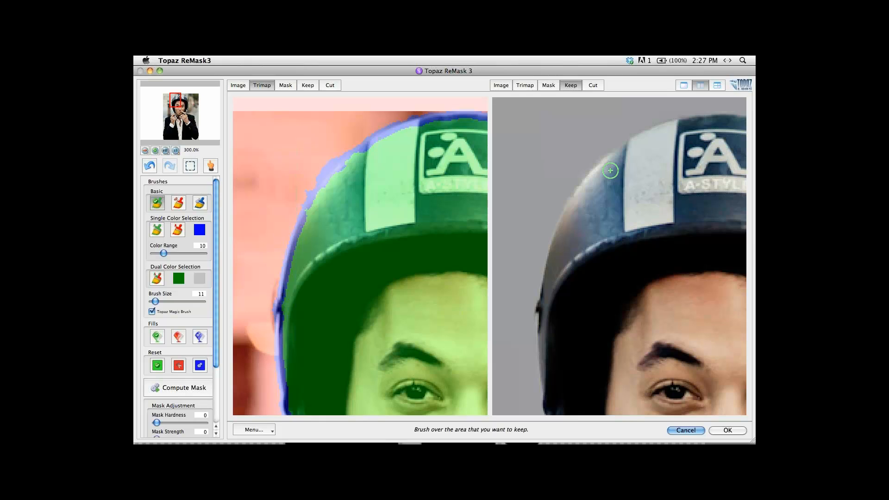
{"action": "left_click_drag", "start_coordinate": [611, 166], "coordinate": [622, 158]}
{"action": "key", "text": "c"}
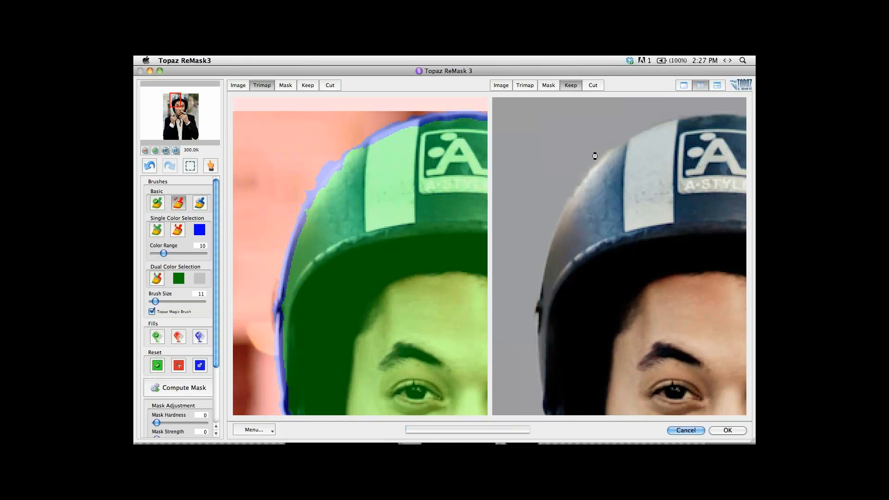
Mark the metal buckle on the helmet strap beside the cheek as an area to compute
{"action": "key", "text": "space"}
{"action": "mouse_move", "coordinate": [593, 230]}
{"action": "left_mouse_down"}
{"action": "mouse_move", "coordinate": [605, 197]}
{"action": "mouse_move", "coordinate": [641, 278]}
{"action": "mouse_move", "coordinate": [608, 206]}
{"action": "left_mouse_up"}
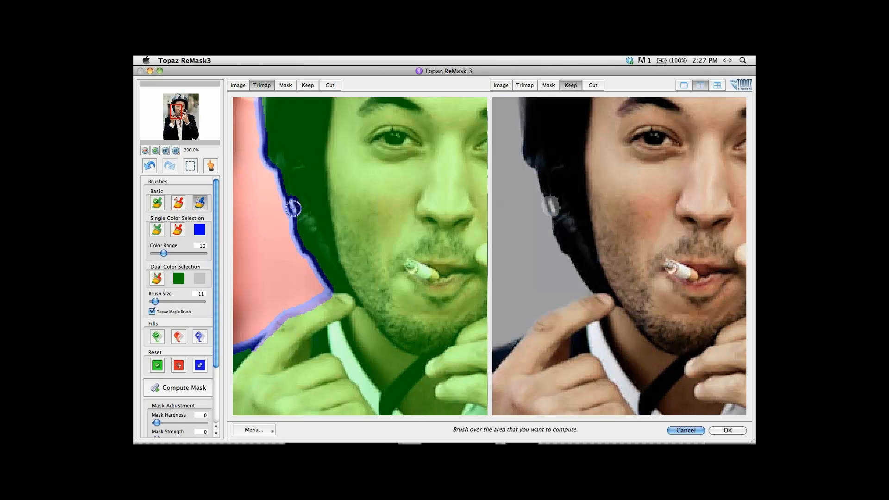
{"action": "left_click", "coordinate": [294, 208]}
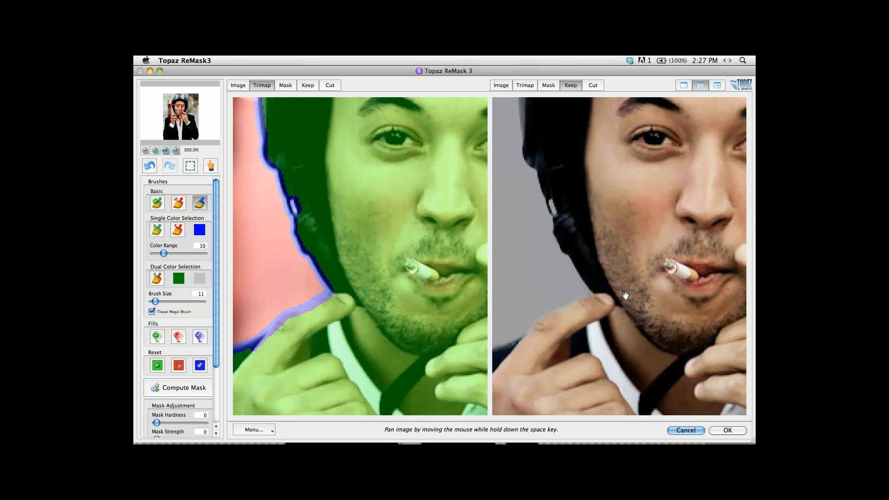
Brush the jacket's shoulder edge beside the raised hand as an area to keep, working at 400% zoom
{"action": "left_click_drag", "start_coordinate": [625, 295], "coordinate": [633, 278]}
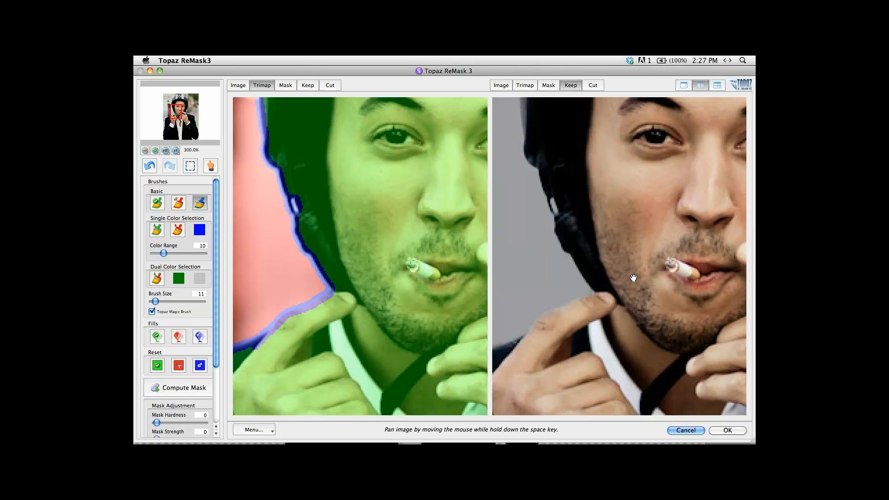
{"action": "mouse_move", "coordinate": [633, 278]}
{"action": "left_mouse_down"}
{"action": "mouse_move", "coordinate": [632, 232]}
{"action": "mouse_move", "coordinate": [667, 224]}
{"action": "left_mouse_up"}
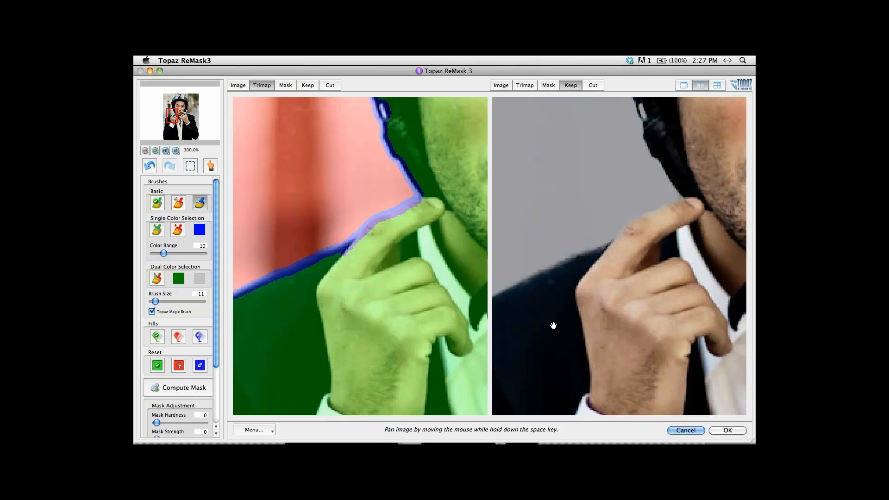
{"action": "left_click_drag", "start_coordinate": [553, 325], "coordinate": [604, 288]}
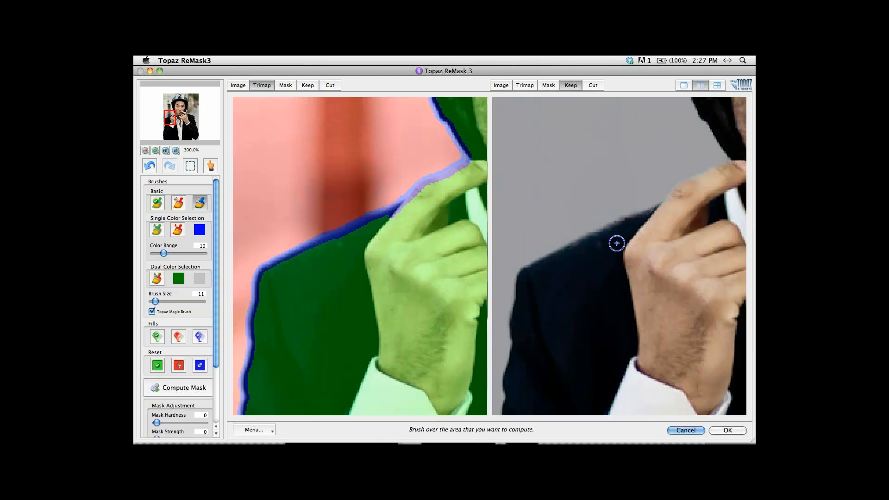
{"action": "scroll", "coordinate": [616, 242], "scroll_direction": "up", "scroll_amount": 1}
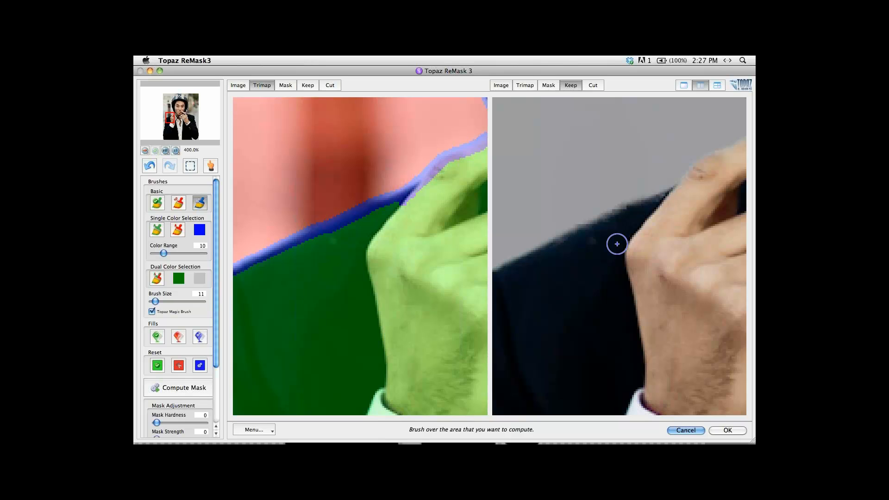
{"action": "scroll", "coordinate": [580, 258], "scroll_direction": "up", "scroll_amount": 1}
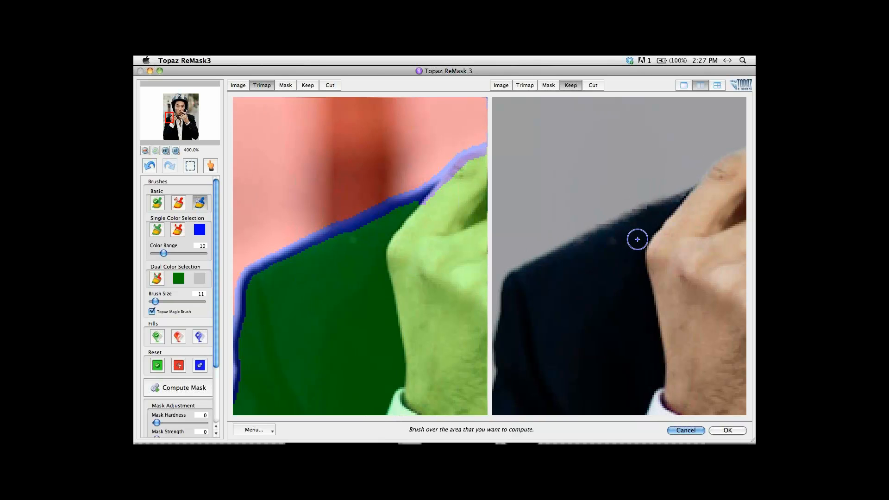
{"action": "key", "text": "k"}
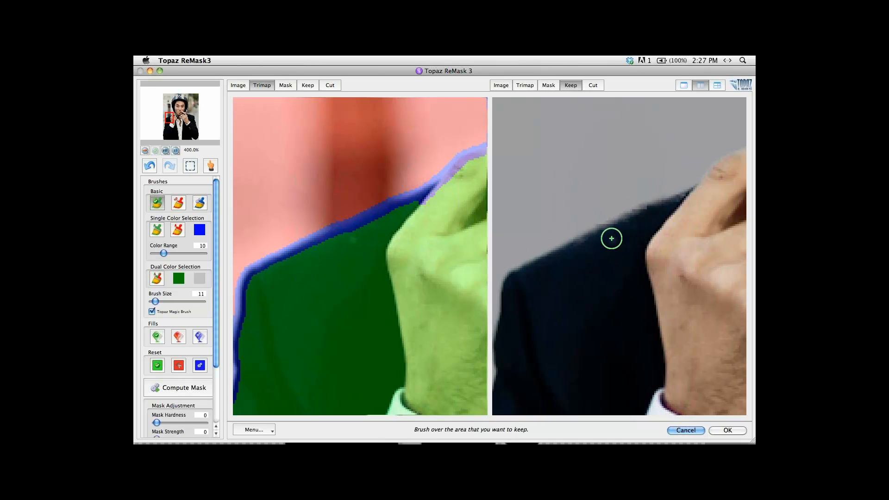
{"action": "left_click", "coordinate": [613, 238]}
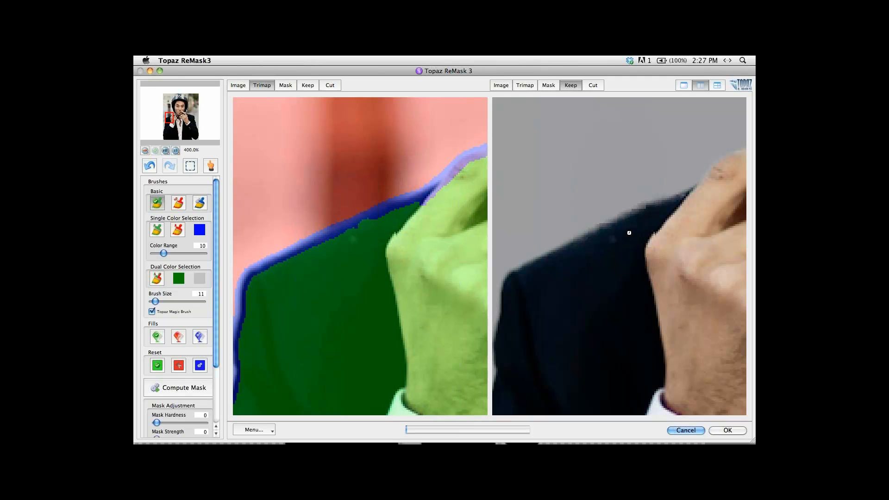
{"action": "left_click", "coordinate": [420, 201]}
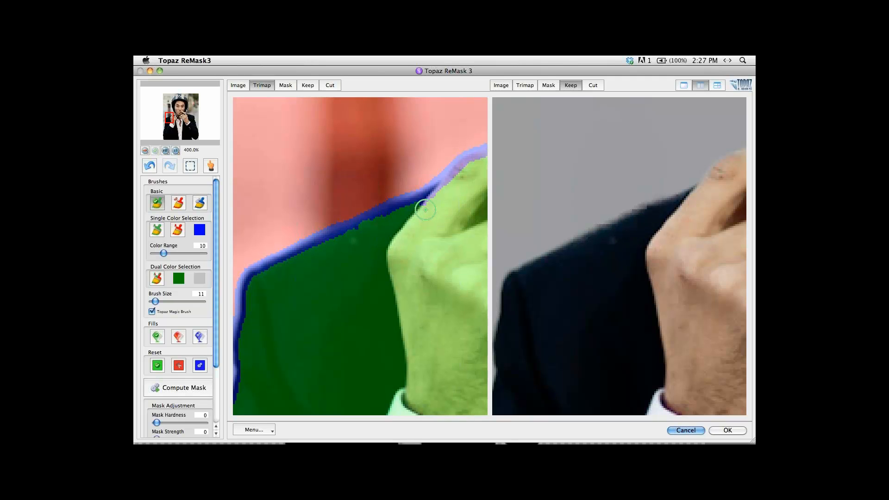
{"action": "left_click", "coordinate": [358, 235]}
Examine the cutout edges along both jacket sleeves and the shoulder, comparing the Keep result with the original image
{"action": "key", "text": "space"}
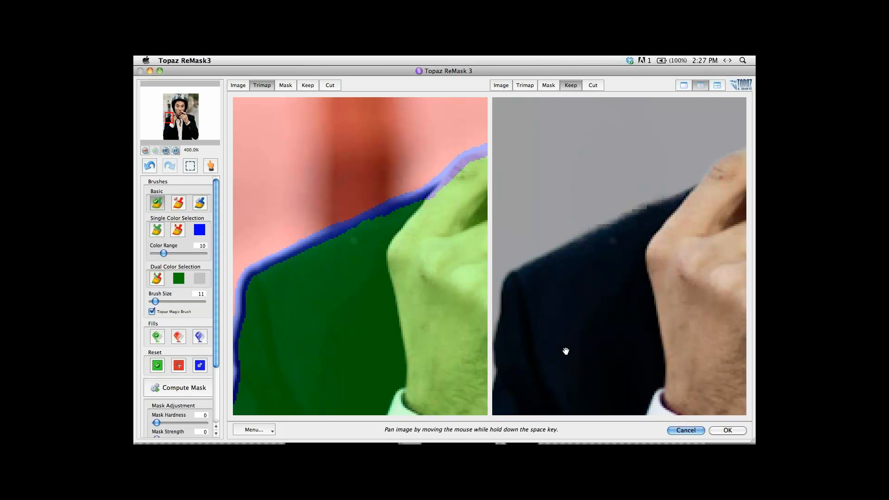
{"action": "left_click_drag", "start_coordinate": [566, 351], "coordinate": [594, 270]}
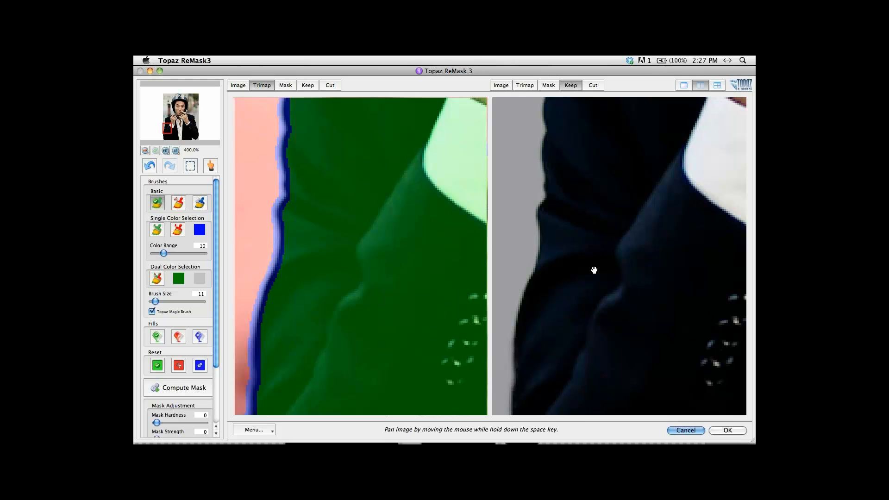
{"action": "mouse_move", "coordinate": [572, 341]}
{"action": "left_mouse_down"}
{"action": "mouse_move", "coordinate": [629, 330]}
{"action": "mouse_move", "coordinate": [589, 316]}
{"action": "mouse_move", "coordinate": [684, 306]}
{"action": "mouse_move", "coordinate": [633, 307]}
{"action": "left_mouse_up"}
{"action": "key", "text": "super+minus"}
{"action": "key", "text": "super+minus"}
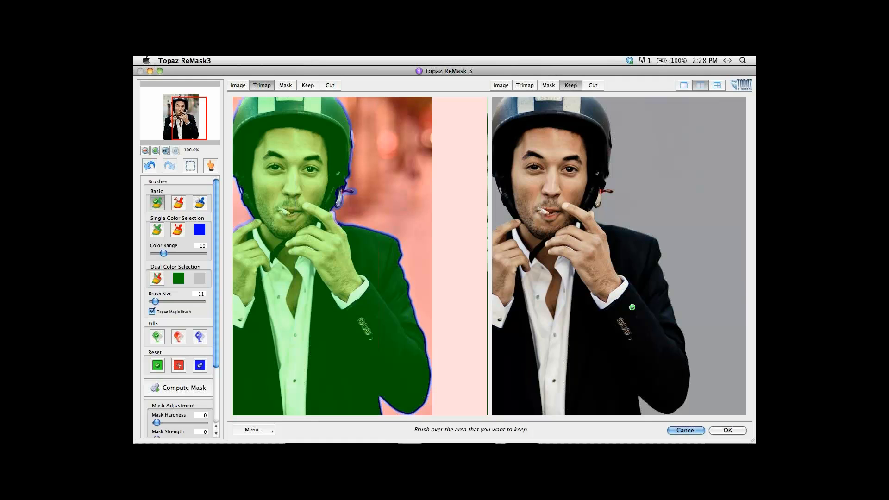
{"action": "key", "text": "super+equal"}
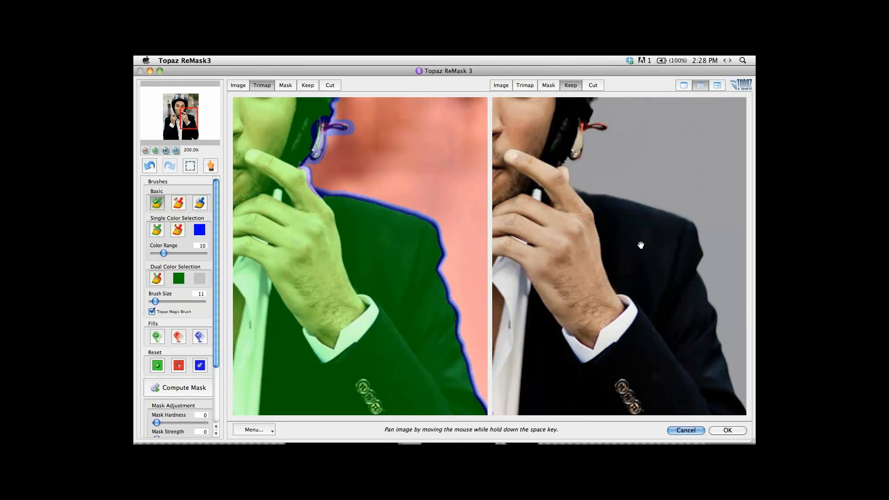
{"action": "left_click_drag", "start_coordinate": [640, 249], "coordinate": [649, 287]}
{"action": "key", "text": "ctrl+1"}
{"action": "left_click_drag", "start_coordinate": [424, 309], "coordinate": [388, 273]}
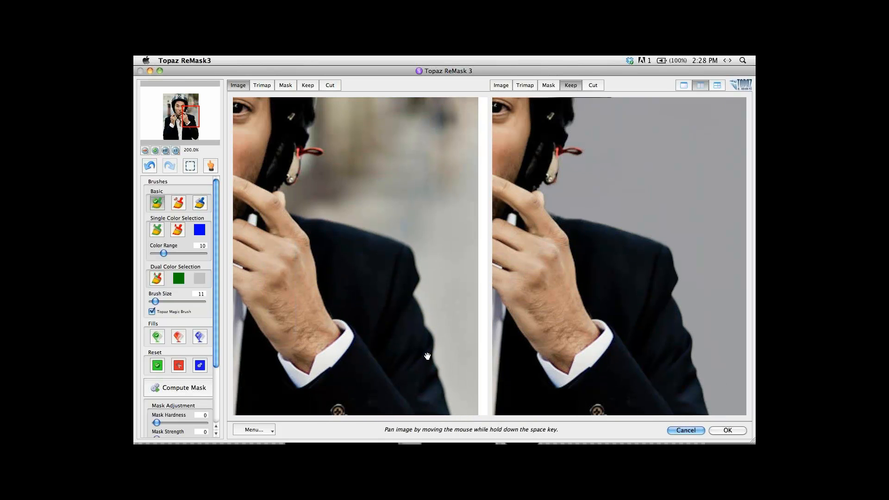
{"action": "left_click_drag", "start_coordinate": [427, 341], "coordinate": [418, 315]}
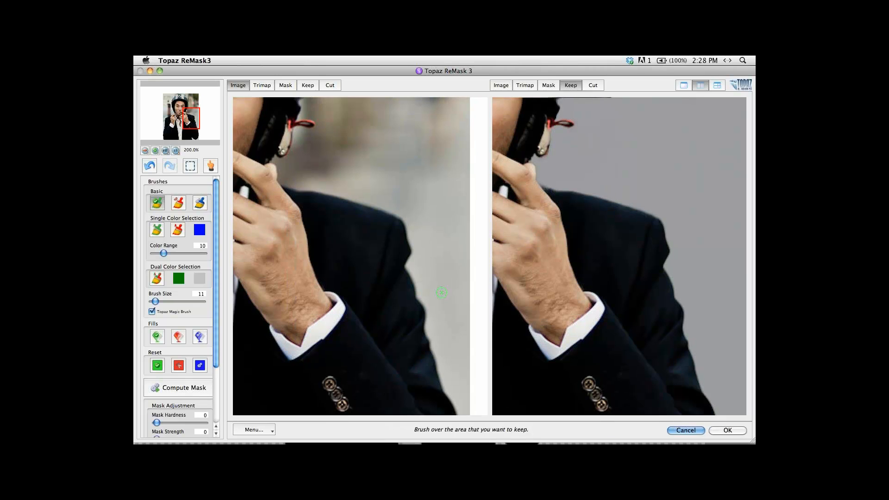
Change the Keep view's background color to a darker gray
{"action": "left_click", "coordinate": [442, 293]}
{"action": "left_click_drag", "start_coordinate": [421, 234], "coordinate": [421, 264]}
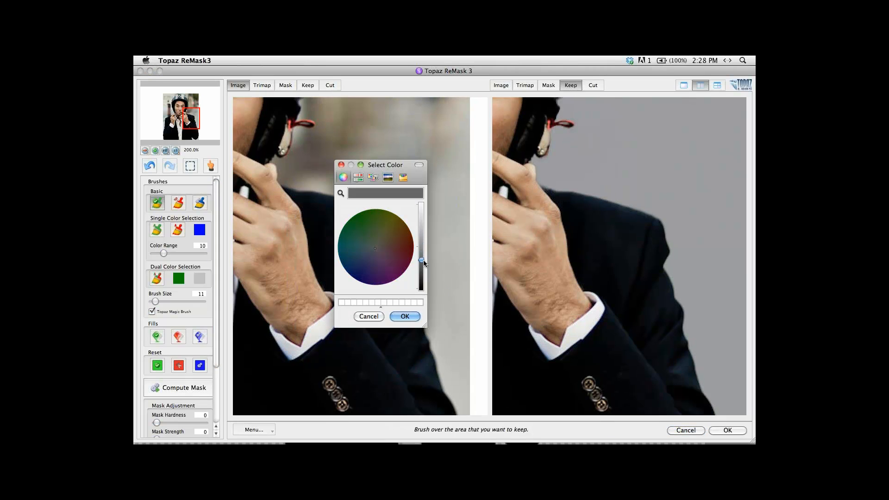
{"action": "left_click", "coordinate": [405, 316]}
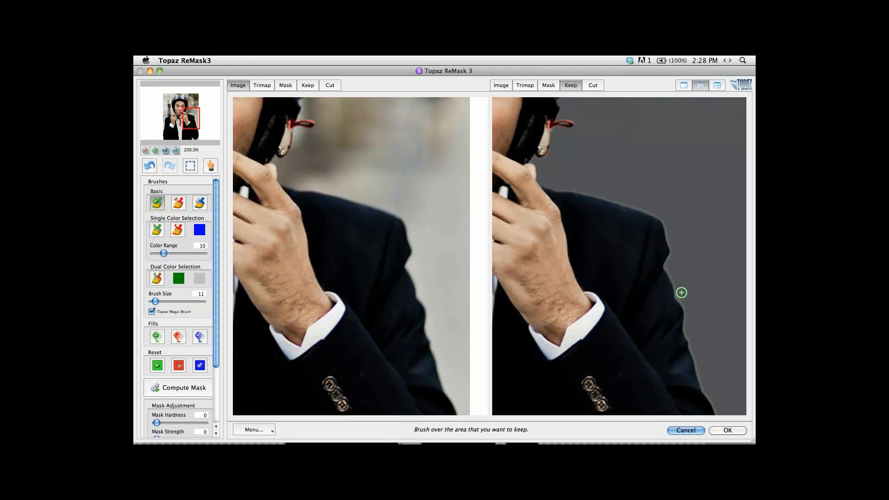
Enable the High Quality (slow) foreground color option with Recovery at 100 and check the jacket edges in the Keep view
{"action": "key", "text": "space"}
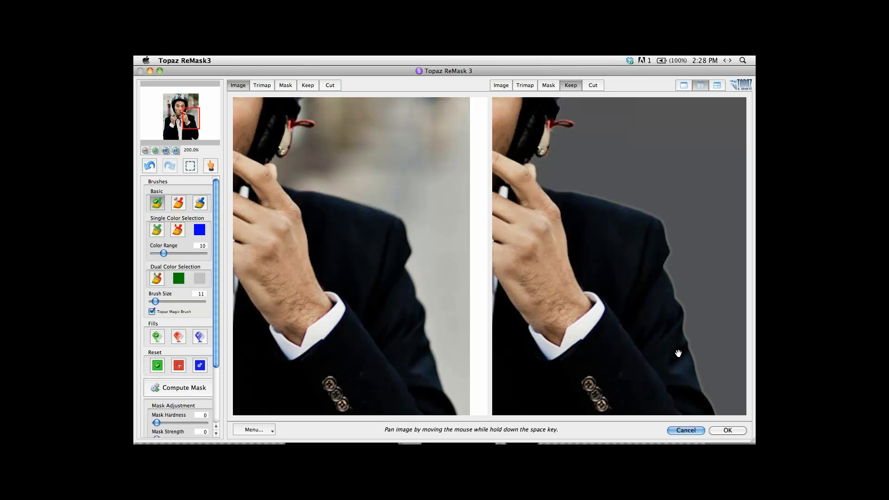
{"action": "left_click_drag", "start_coordinate": [679, 353], "coordinate": [659, 318]}
{"action": "scroll", "coordinate": [176, 414], "scroll_direction": "down", "scroll_amount": 5}
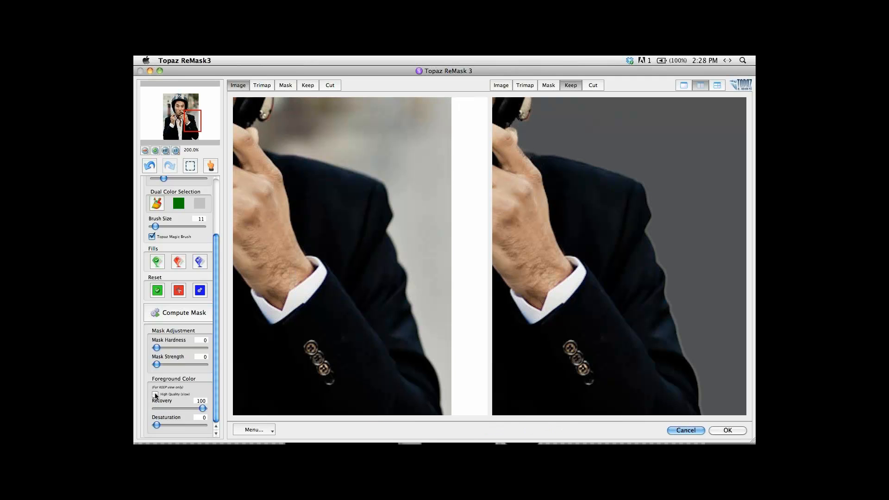
{"action": "left_click_drag", "start_coordinate": [158, 408], "coordinate": [204, 409]}
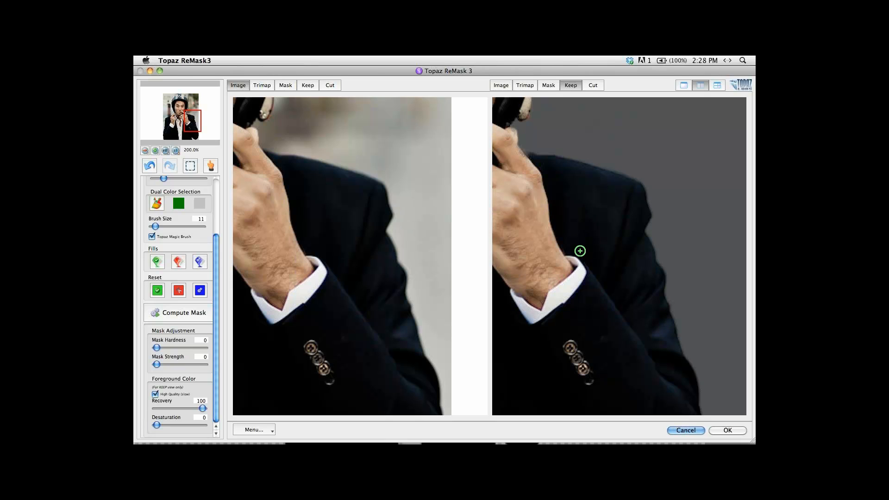
{"action": "key", "text": "super+0"}
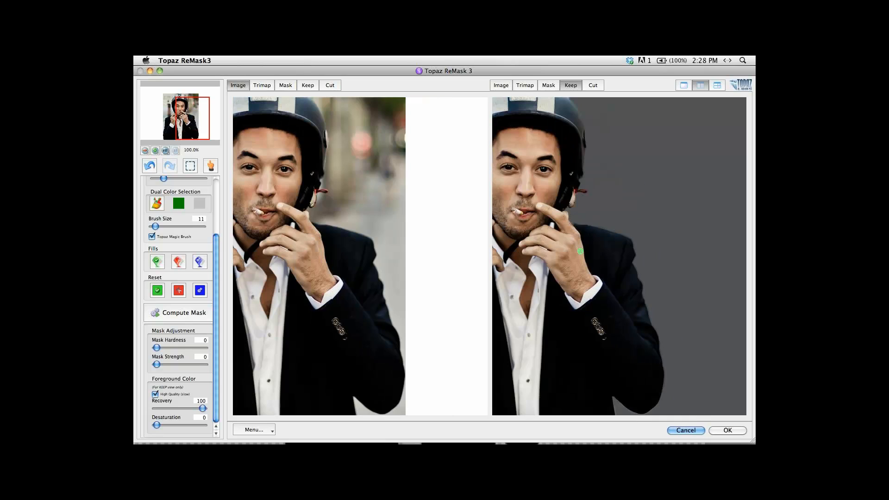
Check the Keep result from helmet to jacket in a single full-size view and apply the finished mask in Photoshop
{"action": "left_click", "coordinate": [682, 85]}
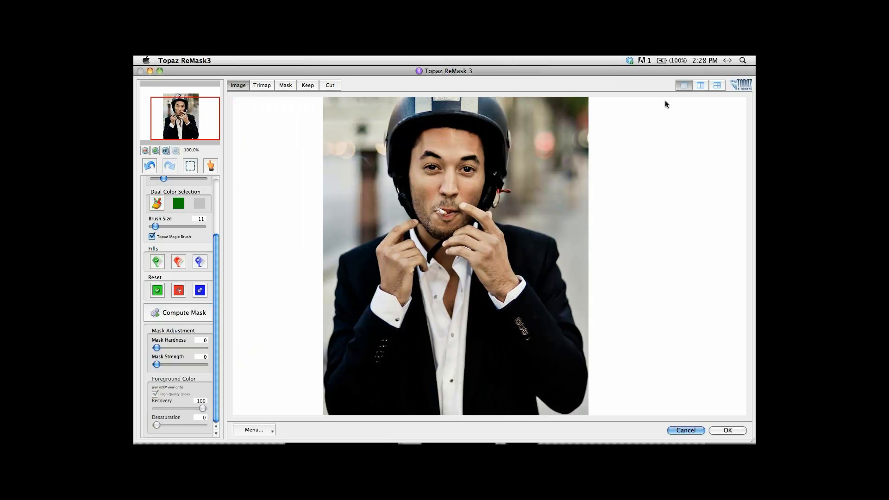
{"action": "left_click", "coordinate": [311, 84]}
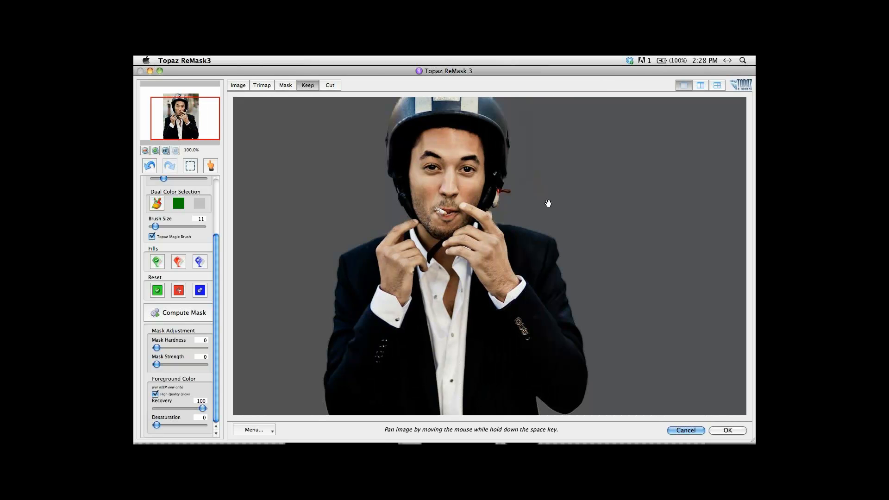
{"action": "left_click_drag", "start_coordinate": [548, 203], "coordinate": [564, 245]}
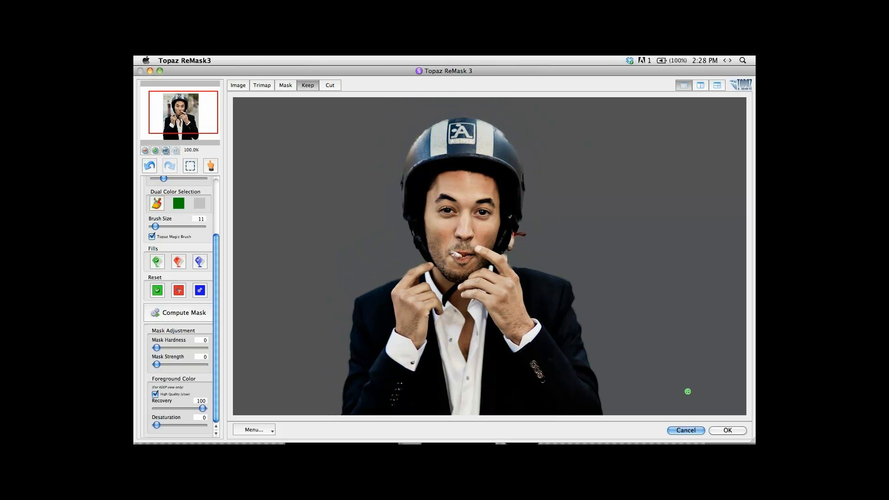
{"action": "left_click", "coordinate": [723, 431]}
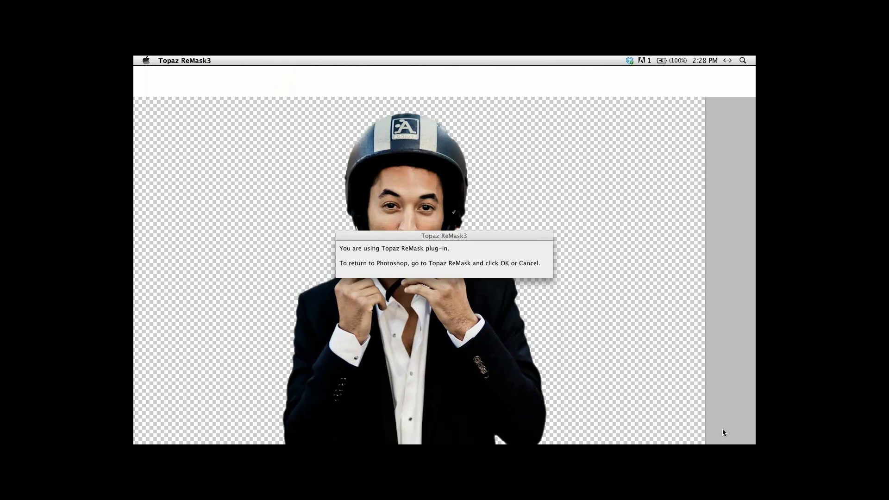
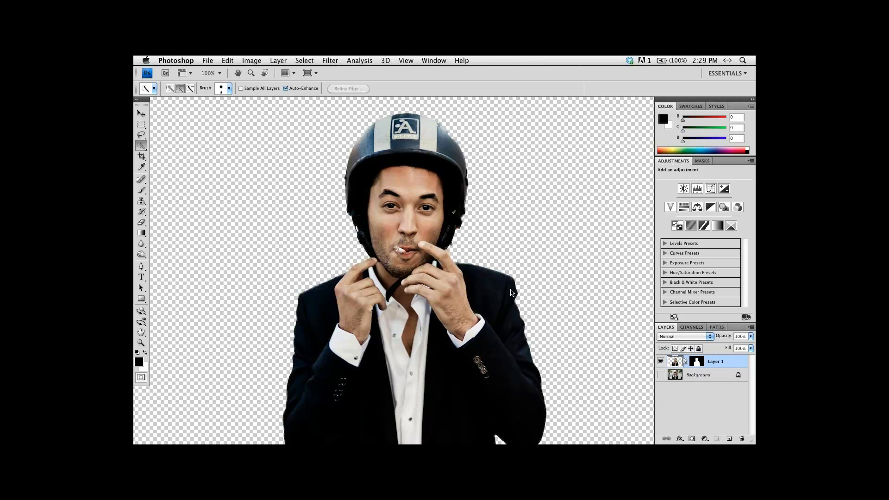
Move the iPhoto window aside to uncover the Photoshop document and make its Background layer active
{"action": "key", "text": "super+Tab"}
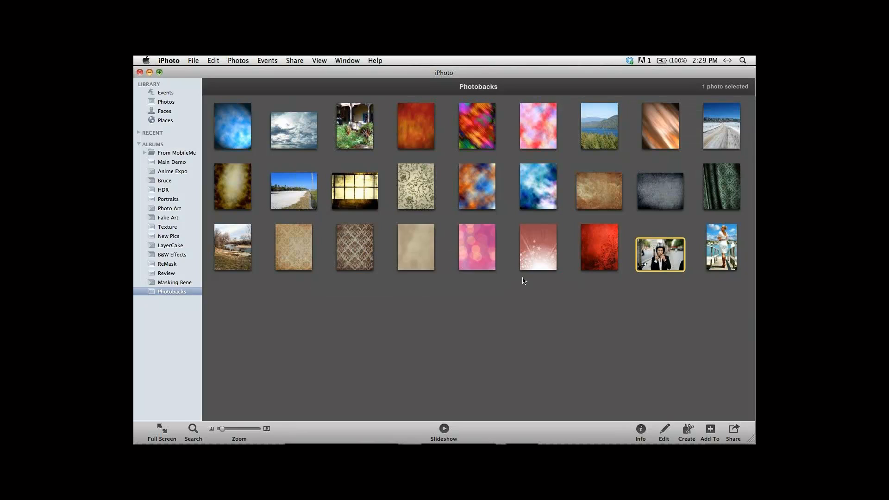
{"action": "left_click_drag", "start_coordinate": [475, 72], "coordinate": [563, 109]}
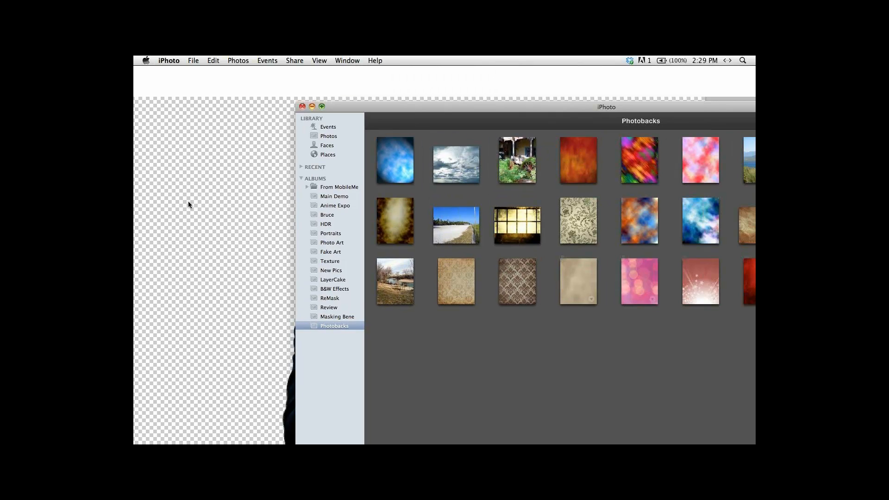
{"action": "left_click", "coordinate": [172, 218]}
{"action": "left_click", "coordinate": [676, 373]}
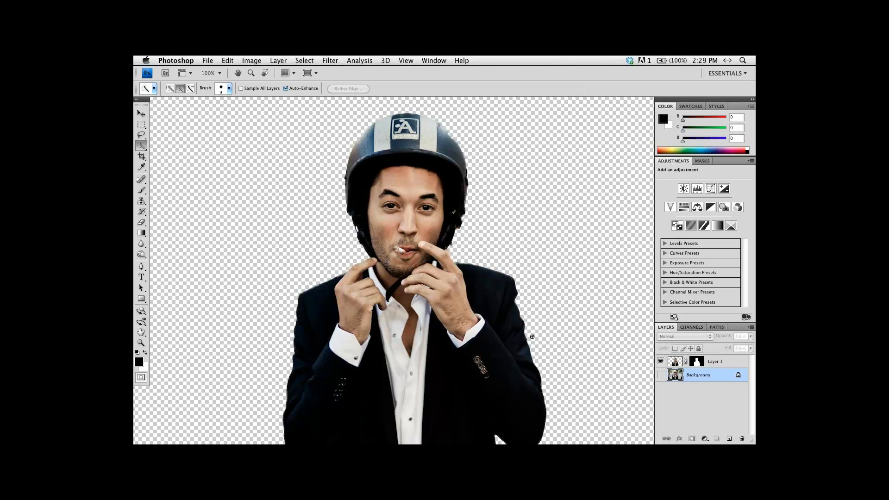
Switch to iPhoto and place the red floral texture from the Photobacks album into the Photoshop document beneath the man's cutout
{"action": "key", "text": "super+Tab"}
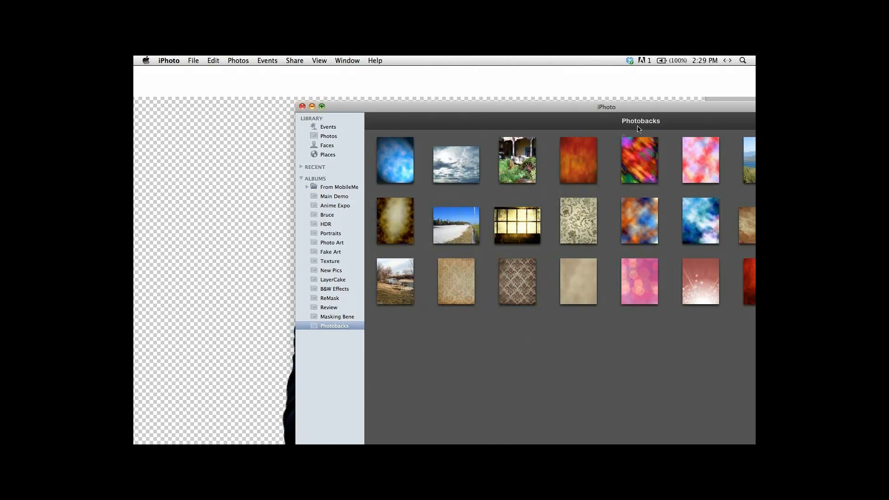
{"action": "left_click_drag", "start_coordinate": [631, 113], "coordinate": [569, 143]}
{"action": "double_click", "coordinate": [702, 308]}
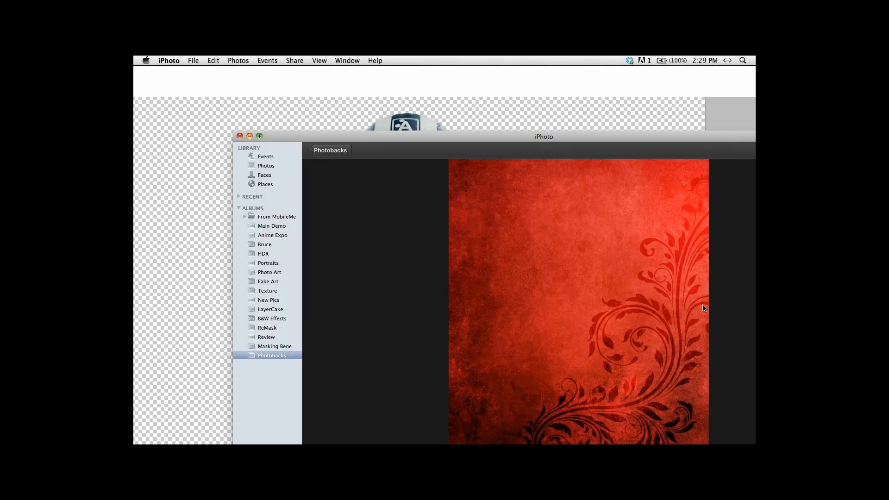
{"action": "double_click", "coordinate": [703, 308]}
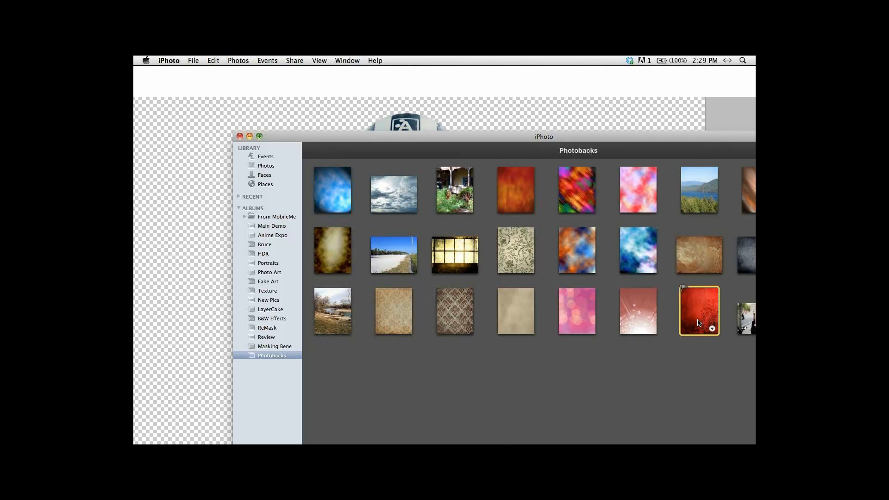
{"action": "left_click_drag", "start_coordinate": [698, 310], "coordinate": [185, 311]}
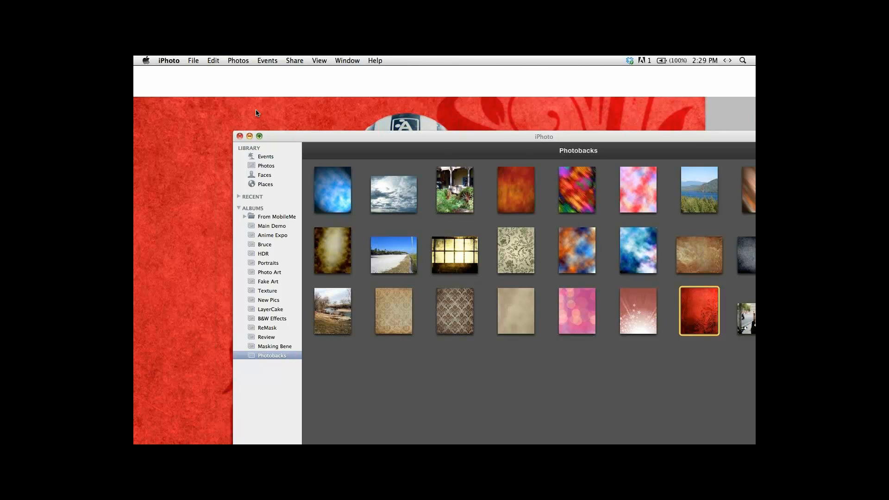
{"action": "left_click", "coordinate": [256, 113]}
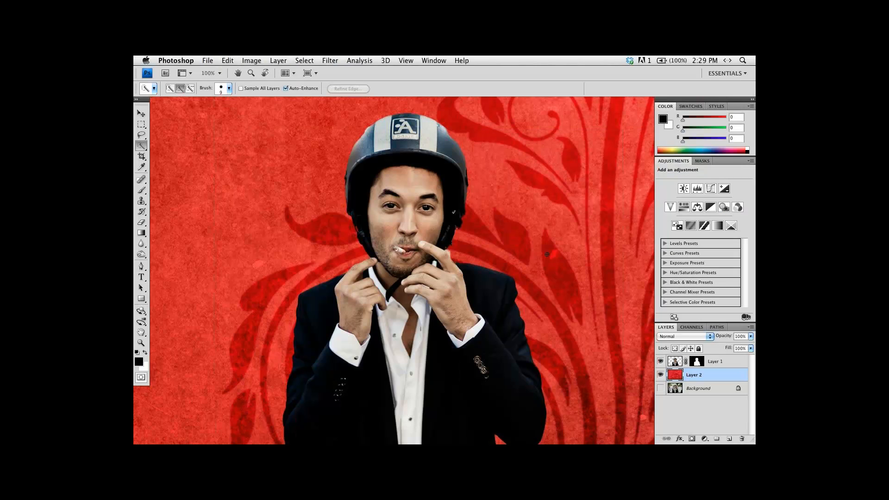
Free-transform the red floral layer, scaling it proportionally down to 43.5%
{"action": "key", "text": "super+h"}
{"action": "key", "text": "super+0"}
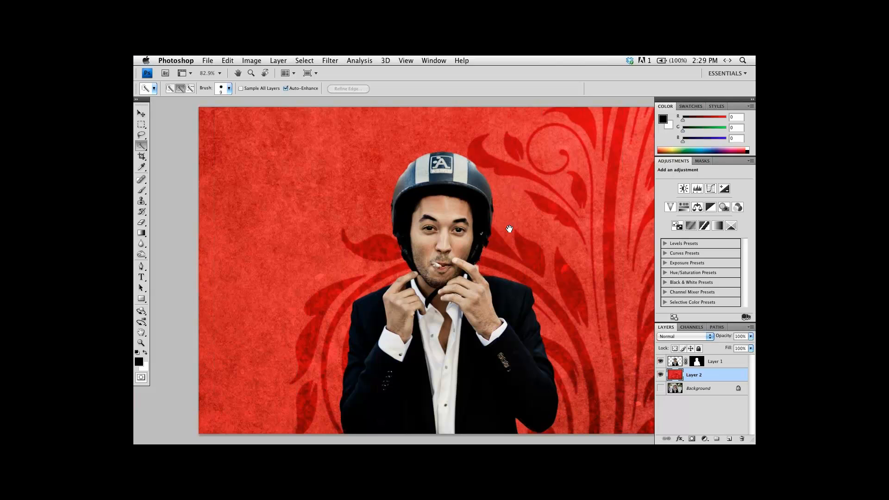
{"action": "left_click_drag", "start_coordinate": [509, 229], "coordinate": [476, 218]}
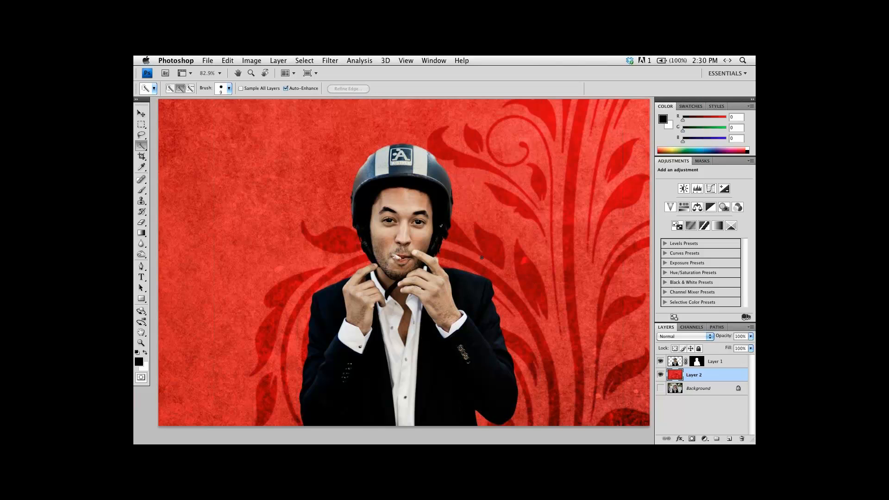
{"action": "key", "text": "ctrl+t"}
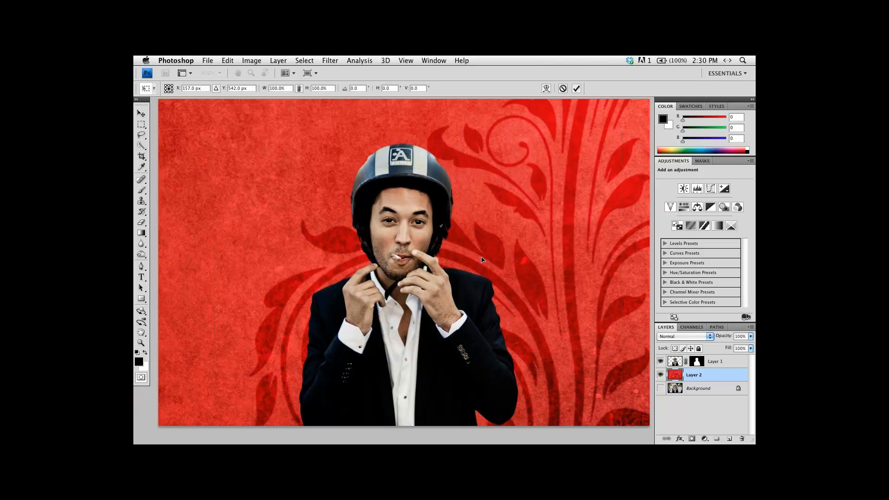
{"action": "key", "text": "ctrl+minus"}
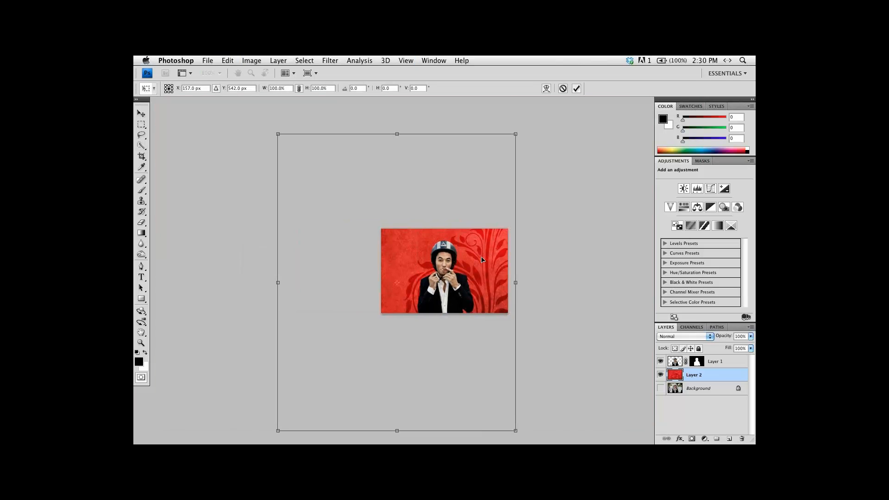
{"action": "left_click_drag", "start_coordinate": [513, 427], "coordinate": [456, 204]}
{"action": "left_click", "coordinate": [482, 287], "text": "super"}
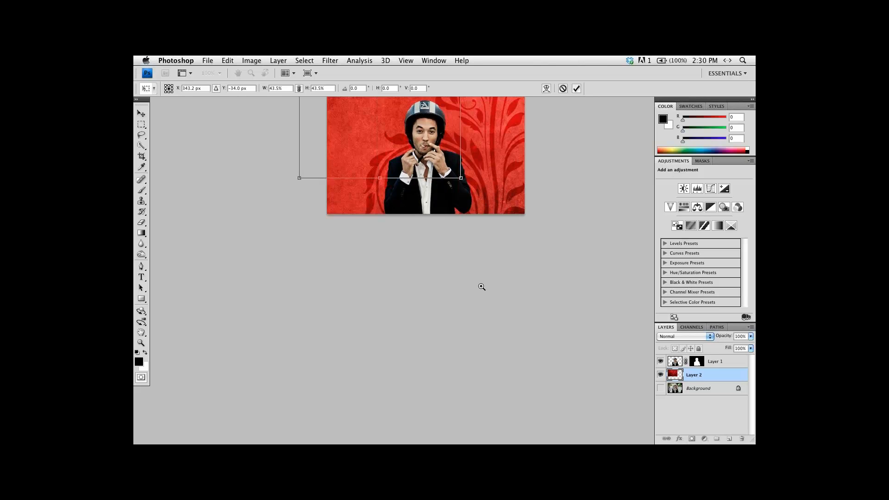
Scale the red floral layer down to 30.9%, center it behind the man and apply the transform
{"action": "scroll", "coordinate": [579, 231], "scroll_direction": "up", "scroll_amount": 5}
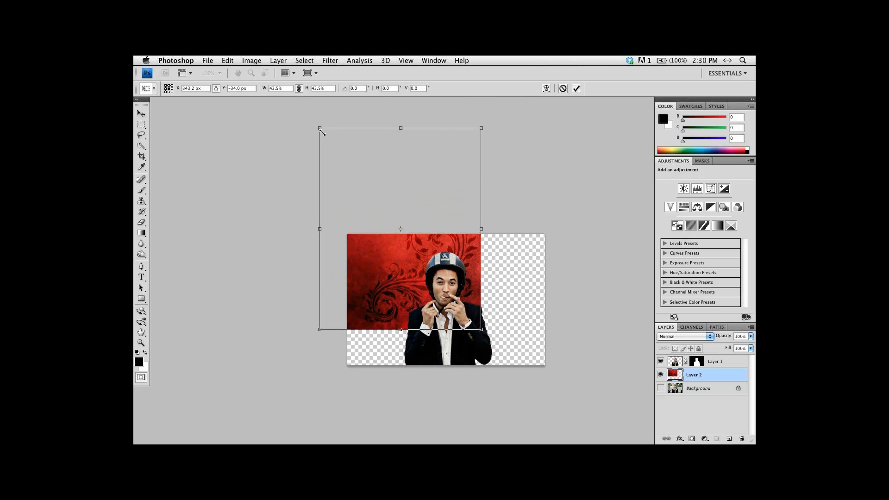
{"action": "left_click_drag", "start_coordinate": [319, 128], "coordinate": [372, 187]}
{"action": "left_click_drag", "start_coordinate": [414, 221], "coordinate": [436, 263]}
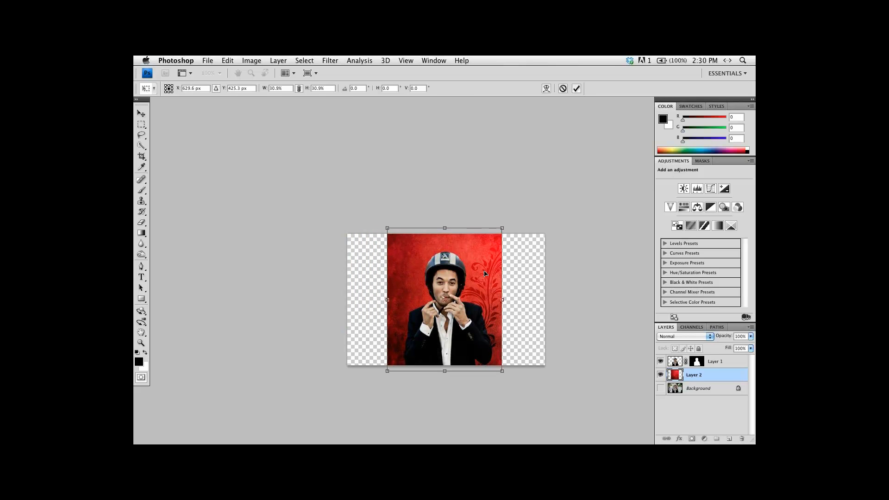
{"action": "key", "text": "super+equal"}
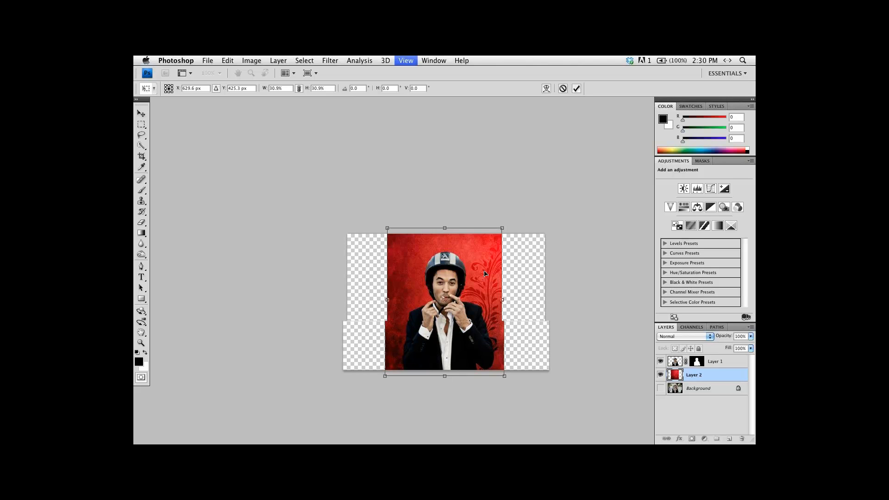
{"action": "key", "text": "super+equal"}
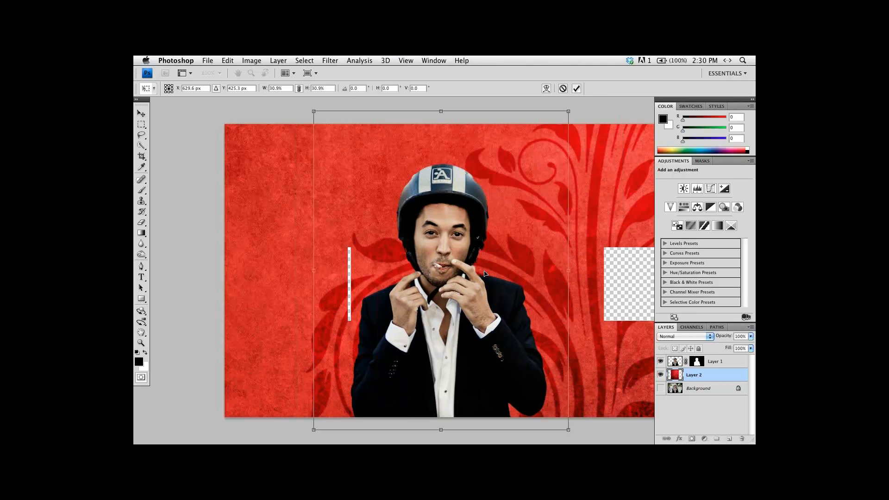
{"action": "key", "text": "w"}
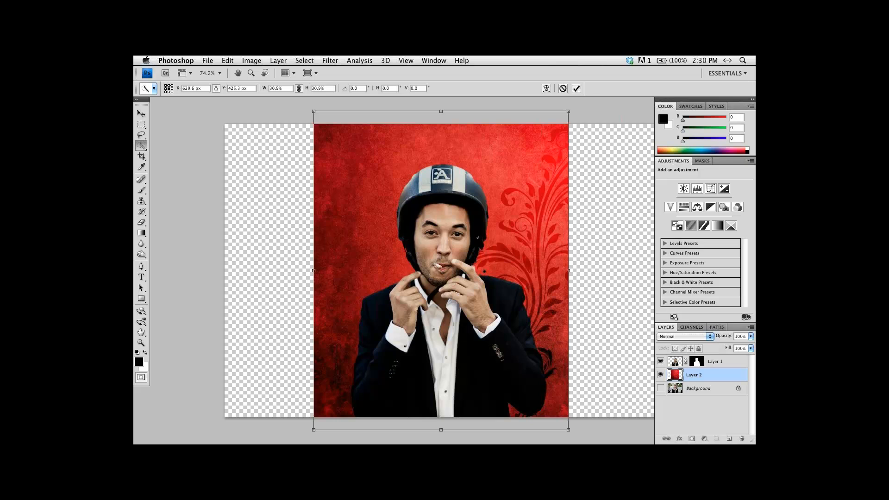
{"action": "key", "text": "Return"}
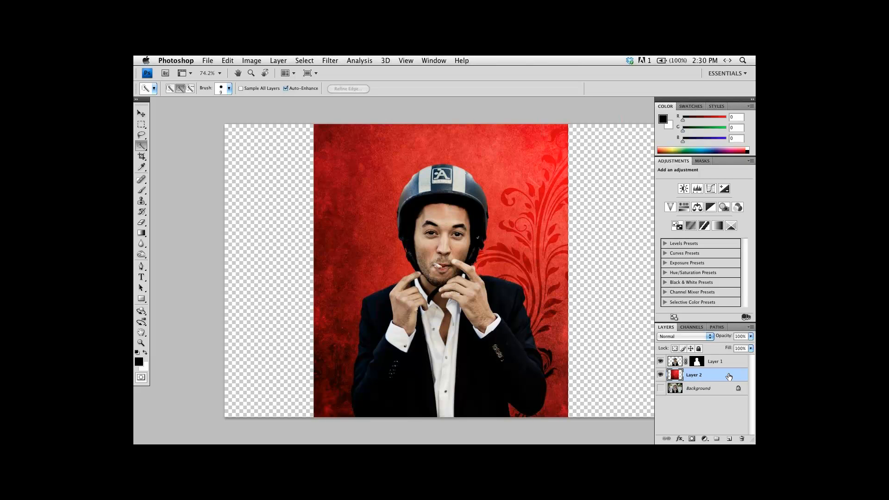
Duplicate the red floral layer, move the copy above the man's layer and set its blend mode to Multiply
{"action": "key", "text": "super+j"}
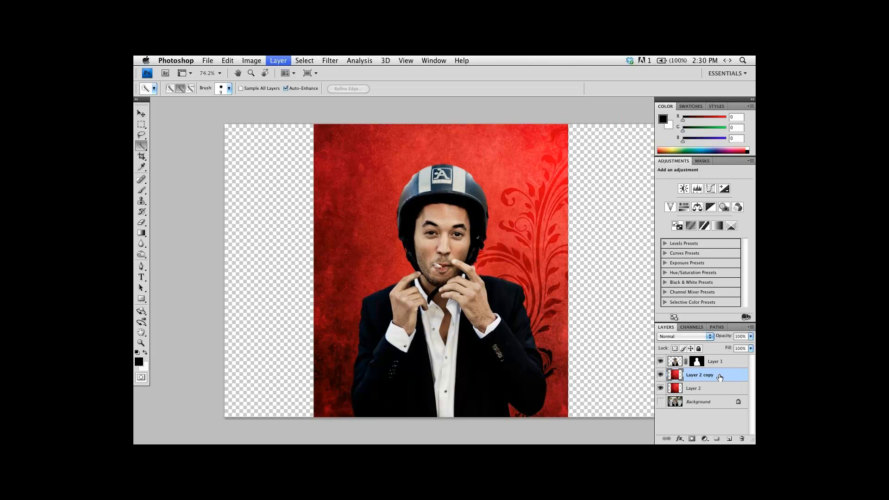
{"action": "left_click_drag", "start_coordinate": [721, 379], "coordinate": [721, 361]}
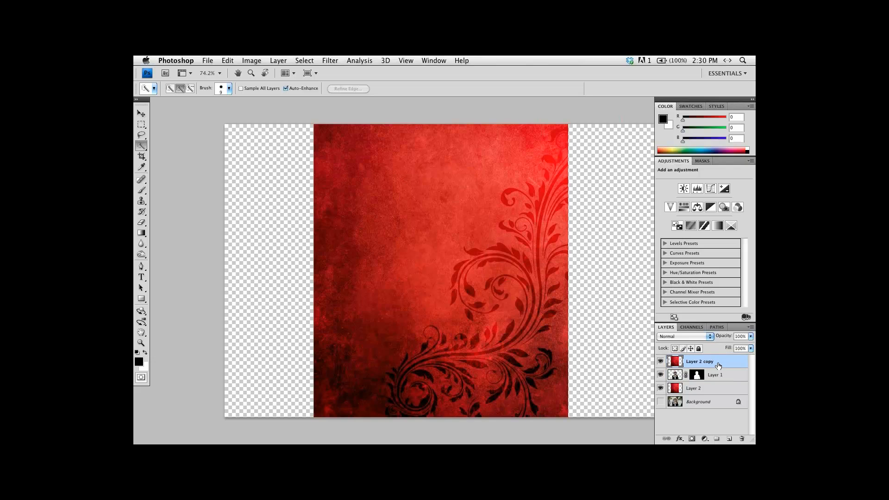
{"action": "left_click", "coordinate": [707, 337]}
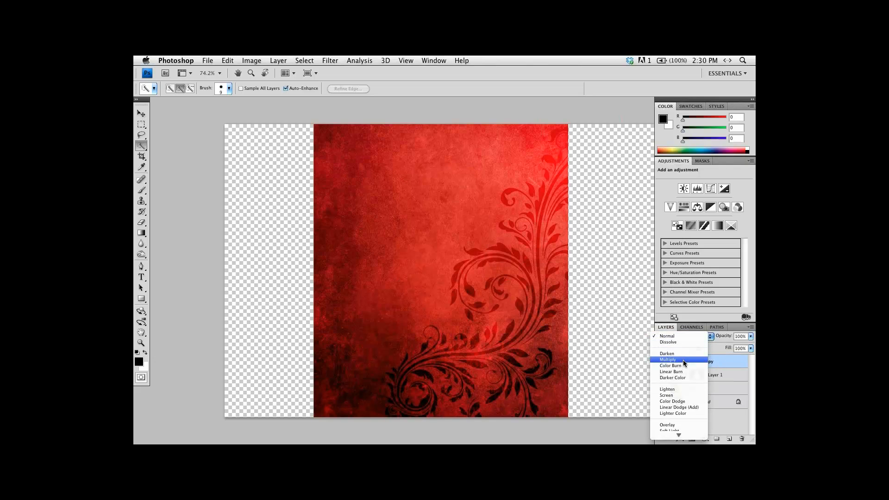
{"action": "left_click", "coordinate": [683, 359]}
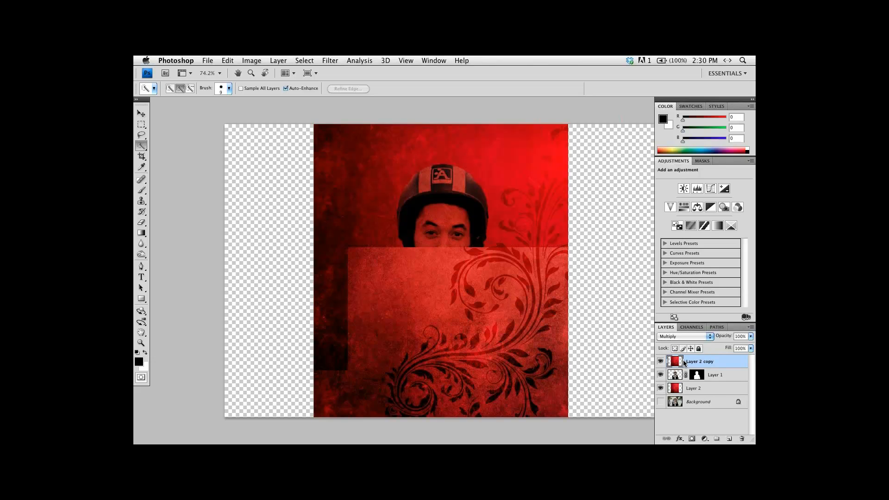
Try the Color Dodge blend mode on the copied floral layer at 100% zoom, and delete the copy
{"action": "left_click", "coordinate": [704, 334]}
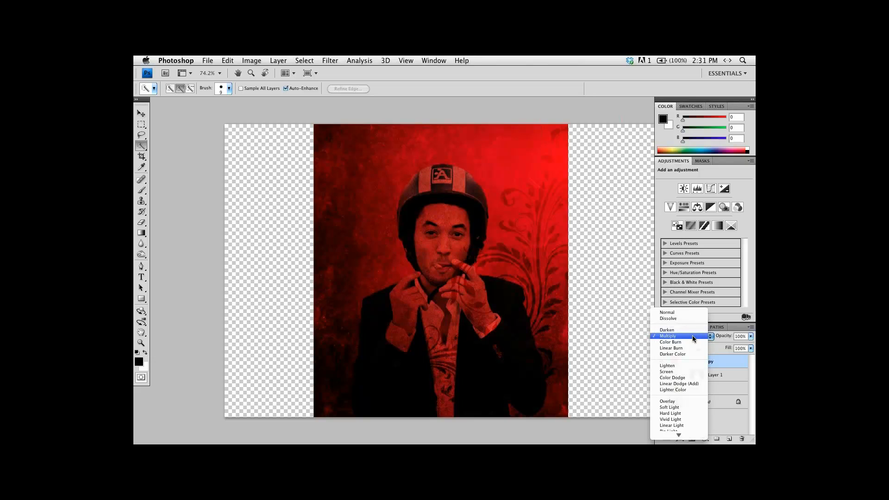
{"action": "left_click", "coordinate": [685, 379]}
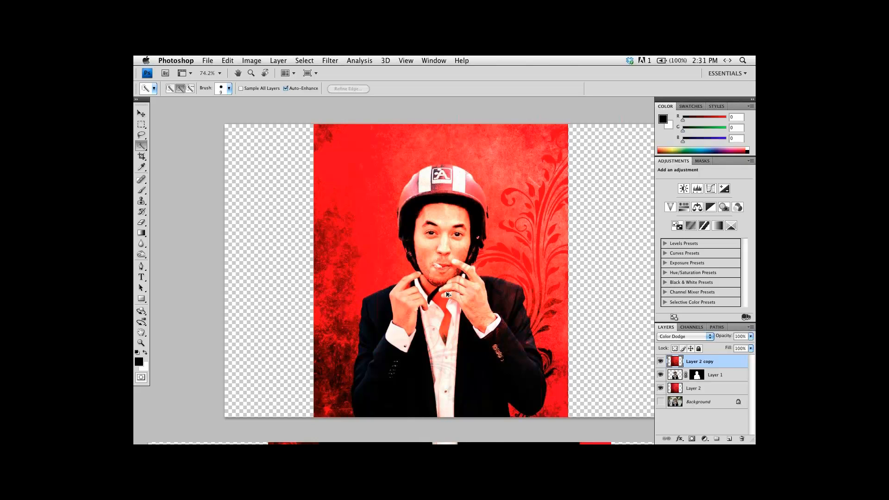
{"action": "key", "text": "super+alt+0"}
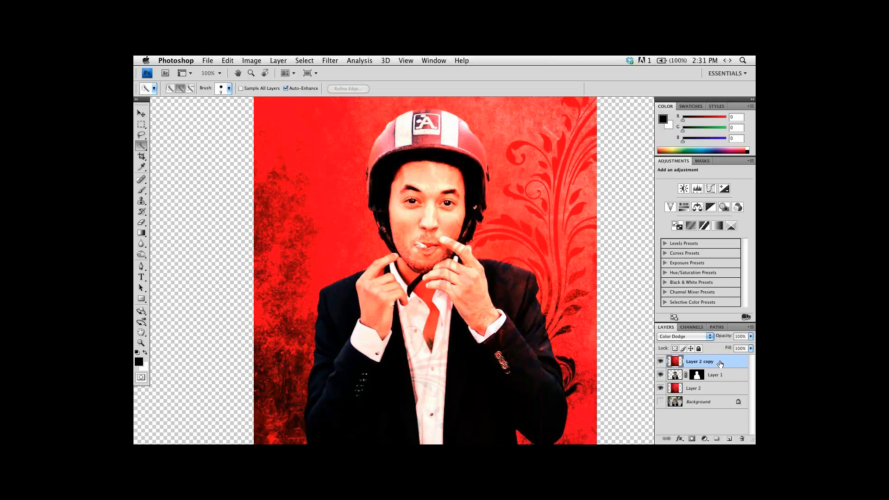
{"action": "key", "text": "Delete"}
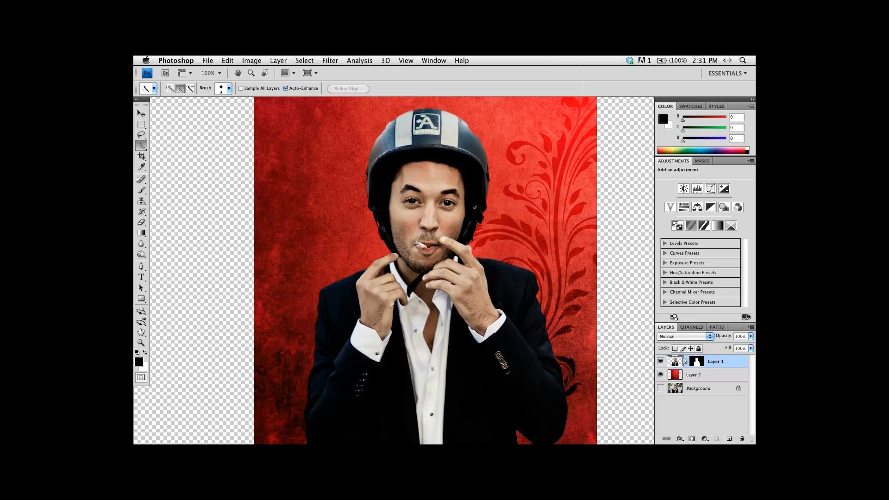
Trim the transparent margins off the canvas on both sides of the red floral background
{"action": "key", "text": "super+h"}
{"action": "key", "text": "super+0"}
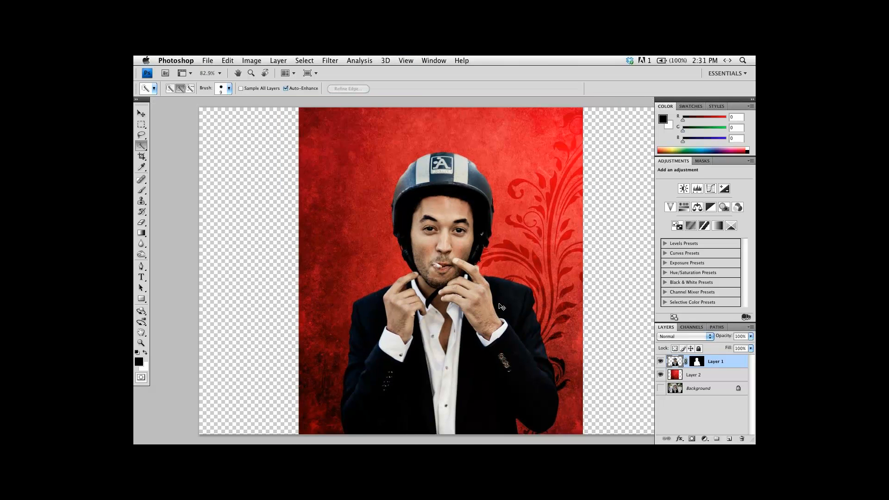
{"action": "left_click_drag", "start_coordinate": [500, 307], "coordinate": [434, 292]}
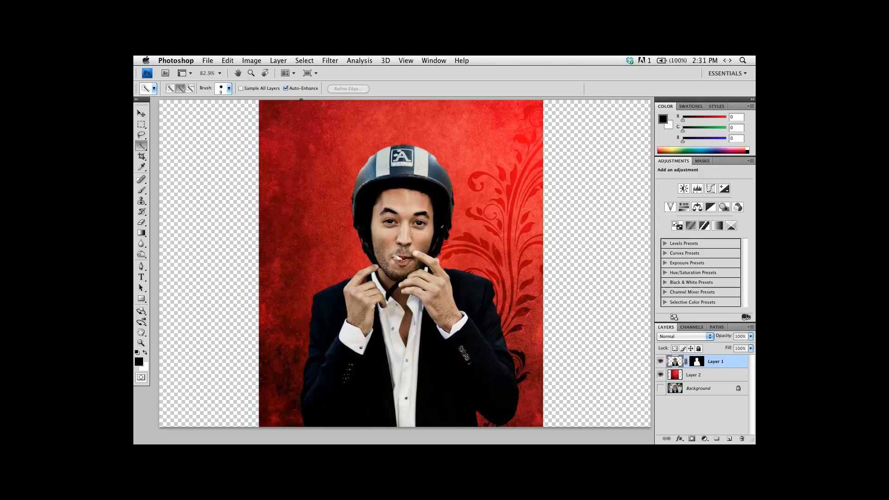
{"action": "left_click", "coordinate": [228, 61]}
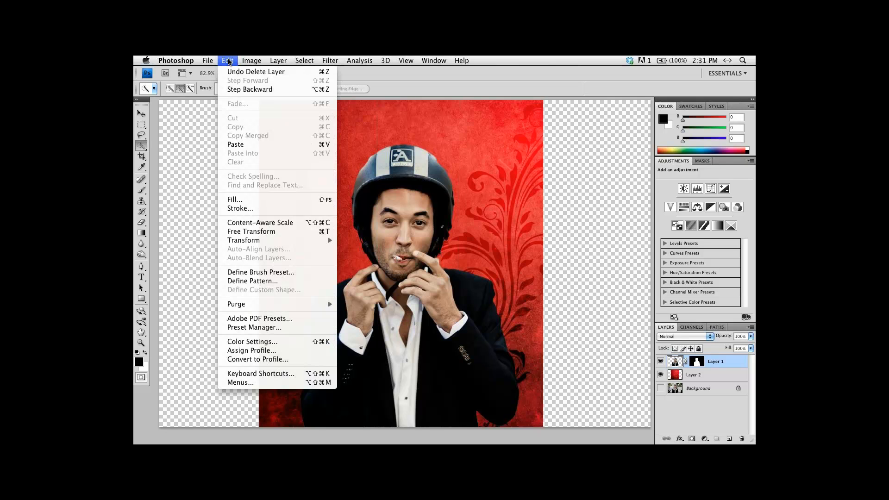
{"action": "mouse_move", "coordinate": [250, 62]}
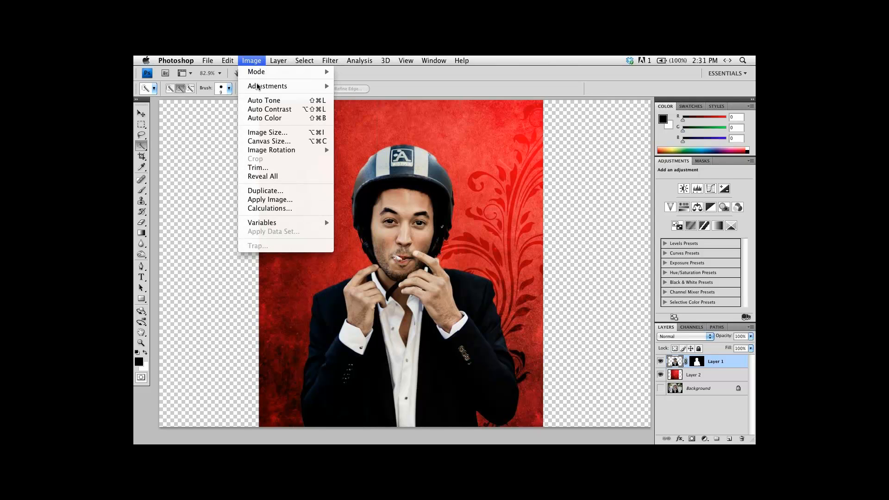
{"action": "left_click", "coordinate": [272, 169]}
{"action": "left_click", "coordinate": [499, 185]}
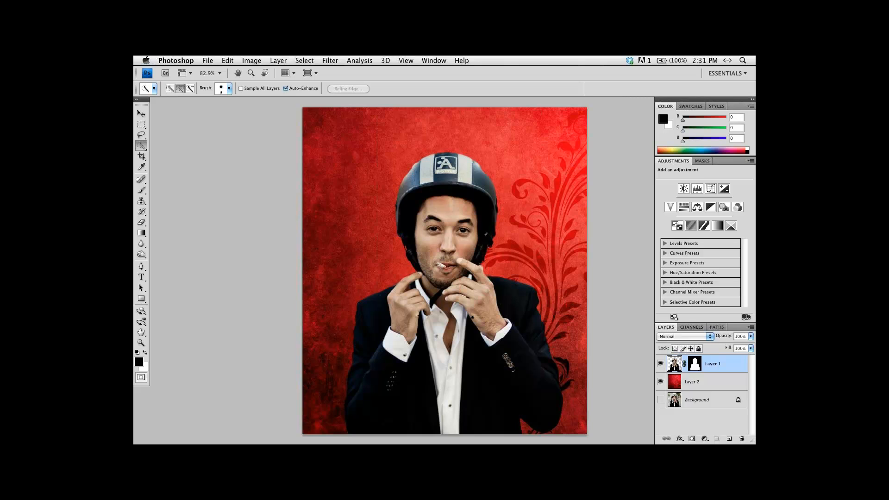
Bring the pink bokeh image from the iPhoto Photobacks album into the Photoshop document, directly above the red floral layer
{"action": "left_click", "coordinate": [709, 381]}
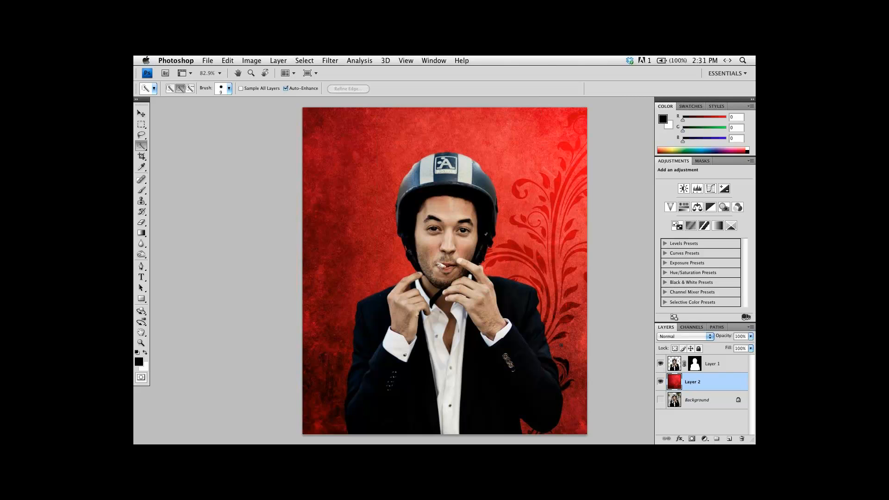
{"action": "key", "text": "super+Tab"}
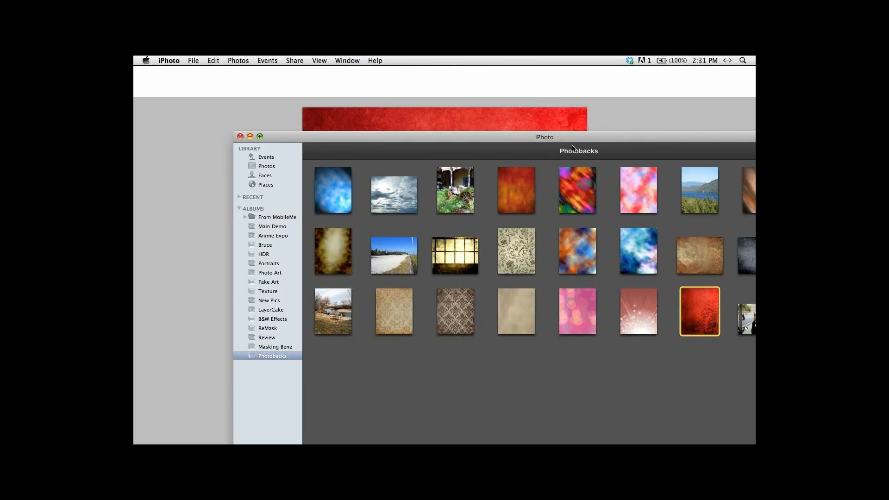
{"action": "left_click_drag", "start_coordinate": [568, 140], "coordinate": [692, 288]}
{"action": "left_click_drag", "start_coordinate": [697, 437], "coordinate": [526, 203]}
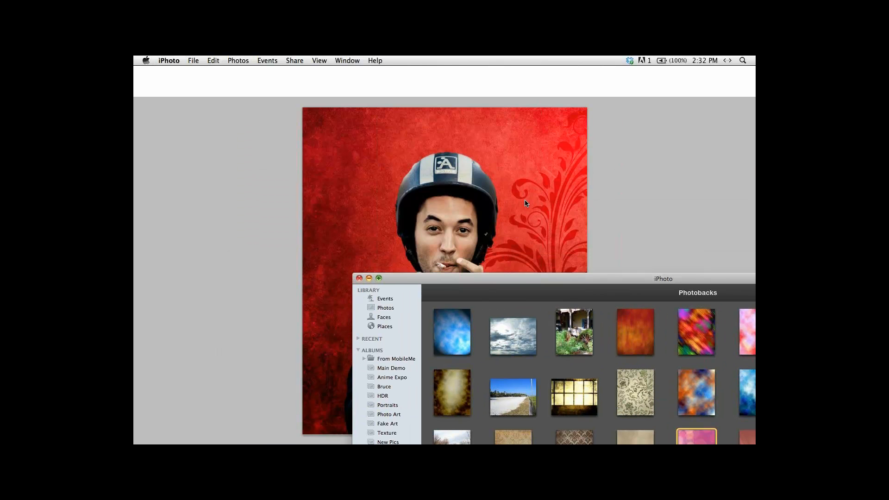
{"action": "left_click", "coordinate": [615, 224]}
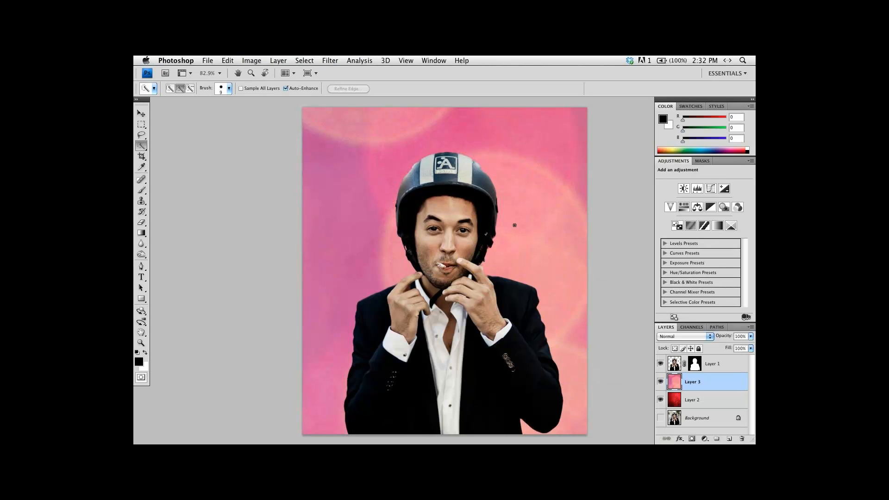
Scale the pink bokeh layer proportionally down to 34.0%, position it to cover the canvas behind the man and apply the transform
{"action": "key", "text": "super+t"}
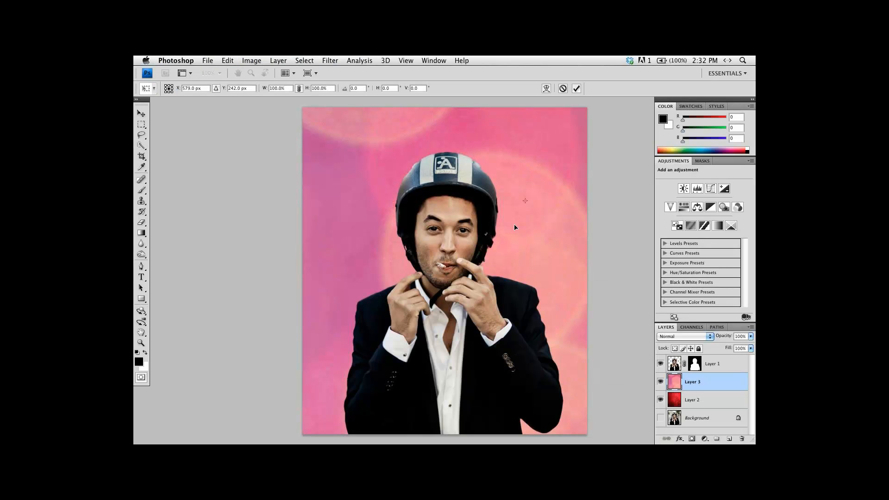
{"action": "key", "text": "super+minus"}
{"action": "key", "text": "super+minus"}
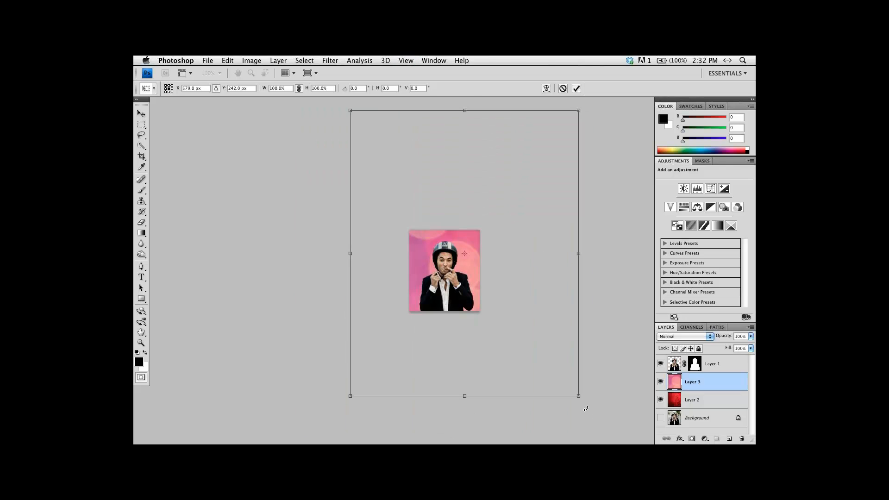
{"action": "left_click_drag", "start_coordinate": [578, 397], "coordinate": [483, 293]}
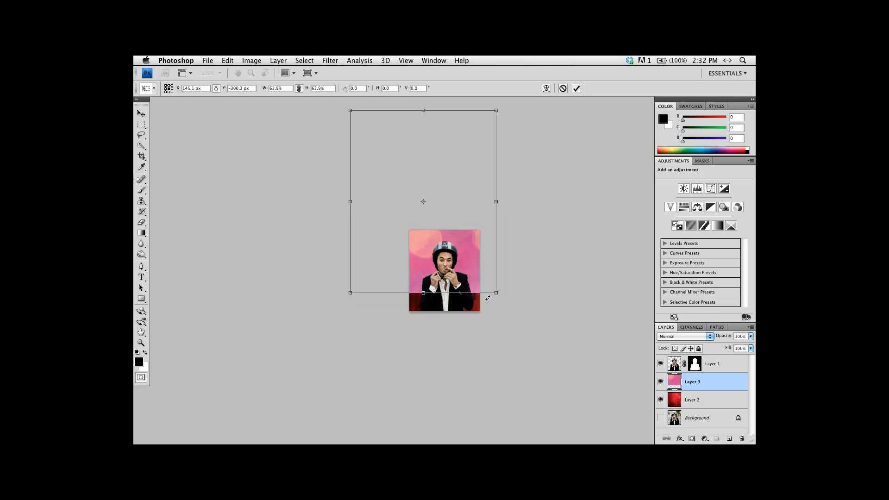
{"action": "left_click_drag", "start_coordinate": [443, 179], "coordinate": [500, 293]}
{"action": "left_click_drag", "start_coordinate": [551, 407], "coordinate": [481, 322]}
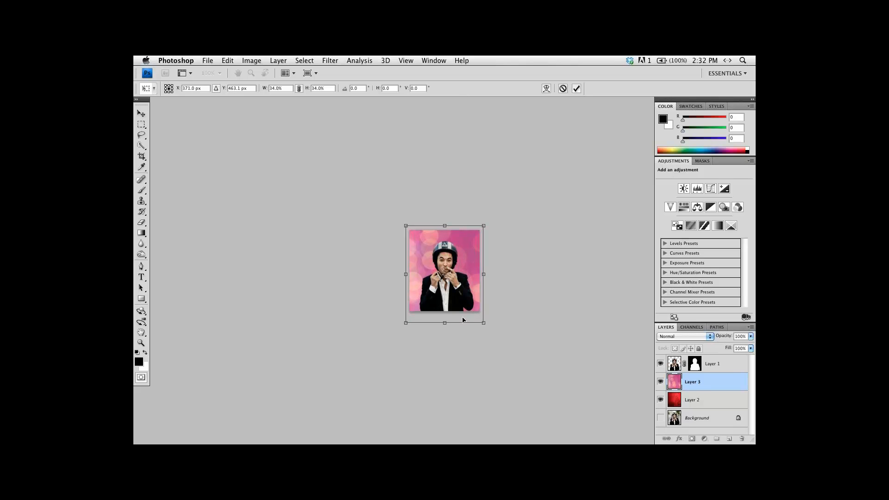
{"action": "left_click_drag", "start_coordinate": [465, 317], "coordinate": [465, 313]}
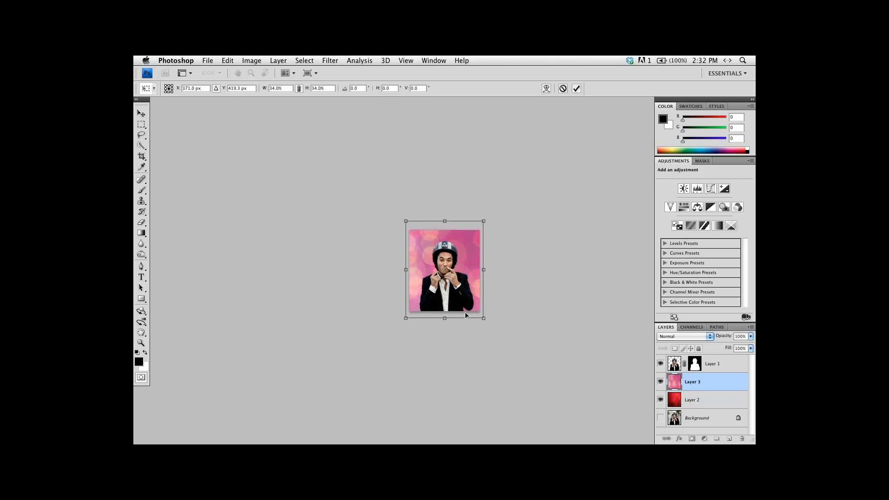
{"action": "key", "text": "w"}
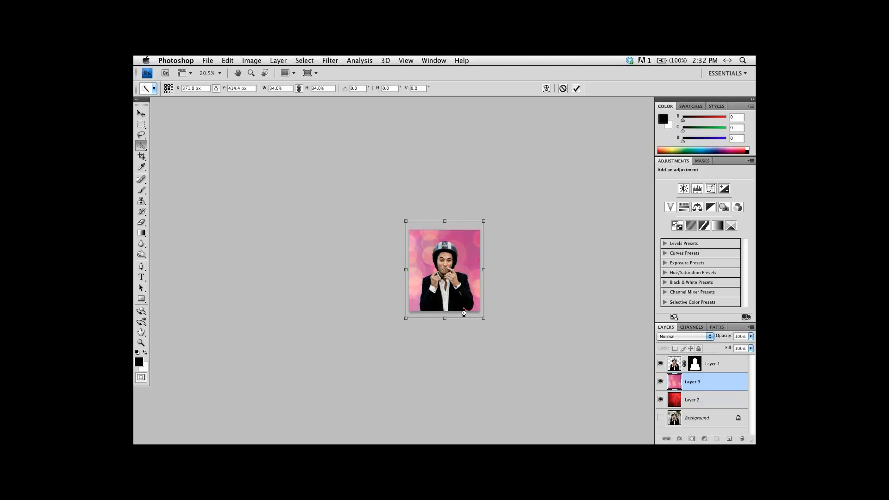
{"action": "key", "text": "Return"}
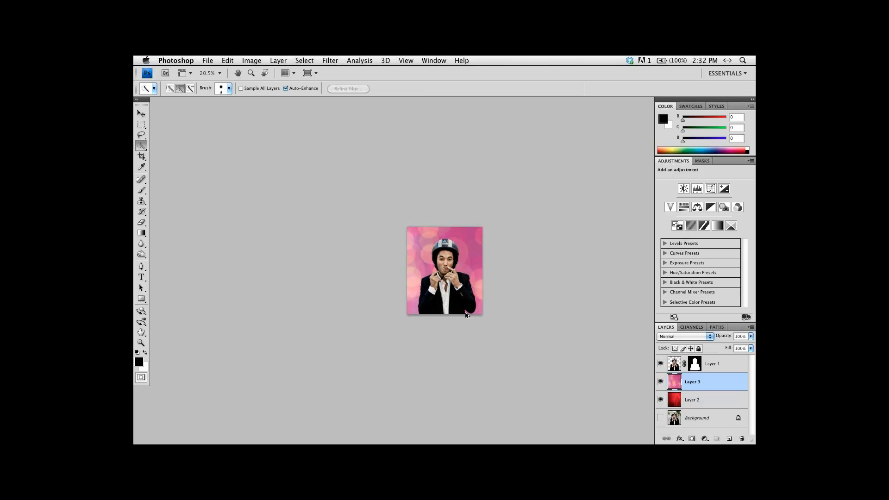
Hide the pink bokeh layer at 100% zoom, look over the Photobacks album in iPhoto and return to Photoshop
{"action": "key", "text": "super+alt+0"}
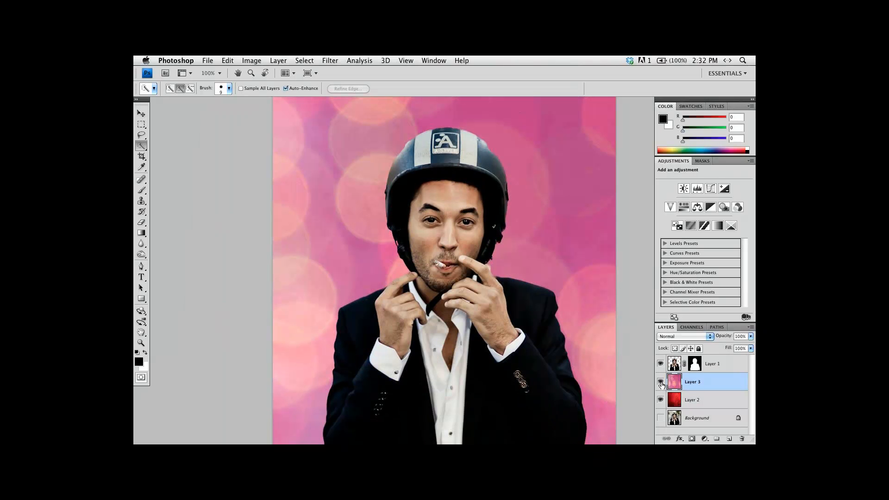
{"action": "left_click", "coordinate": [661, 383]}
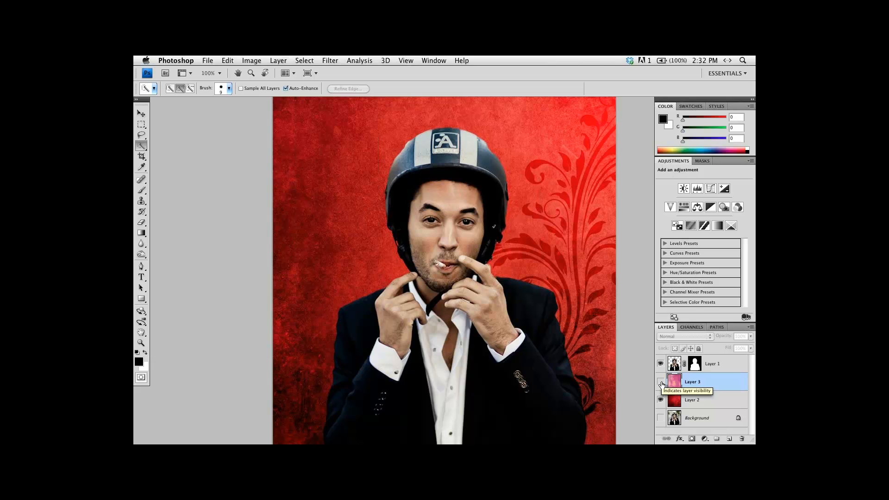
{"action": "key", "text": "super+Tab"}
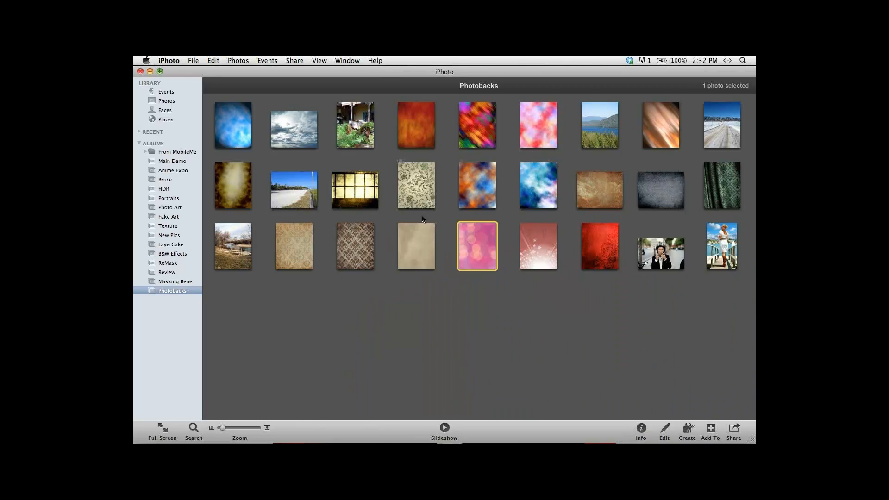
{"action": "key", "text": "super+Tab"}
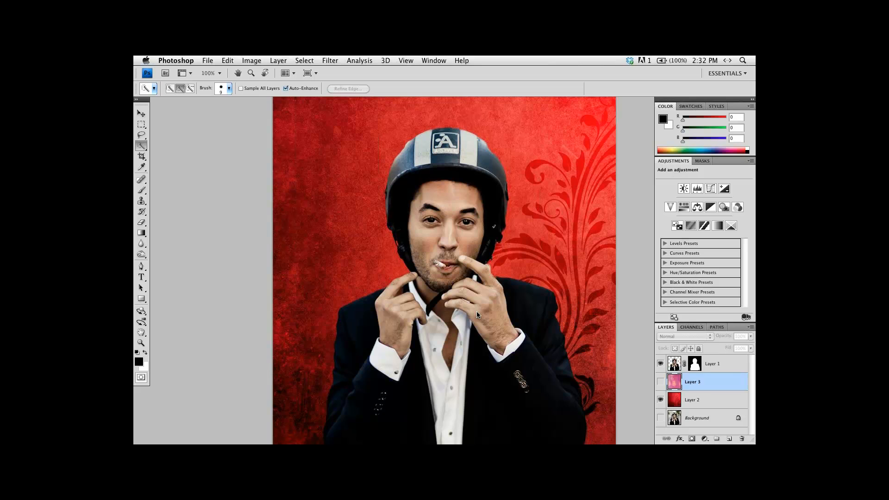
Show the original photo's Background layer and convert it into a regular, unlocked layer
{"action": "left_click", "coordinate": [661, 417]}
{"action": "left_click", "coordinate": [714, 420]}
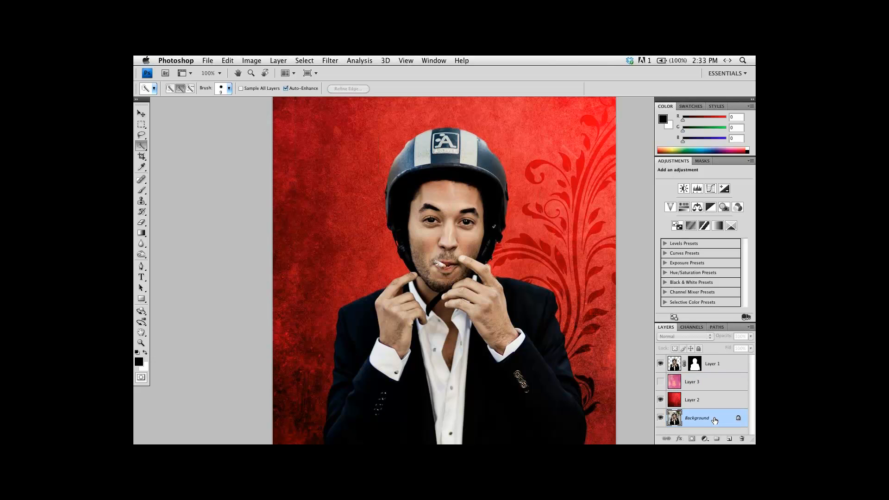
{"action": "double_click", "coordinate": [714, 420]}
{"action": "key", "text": "Return"}
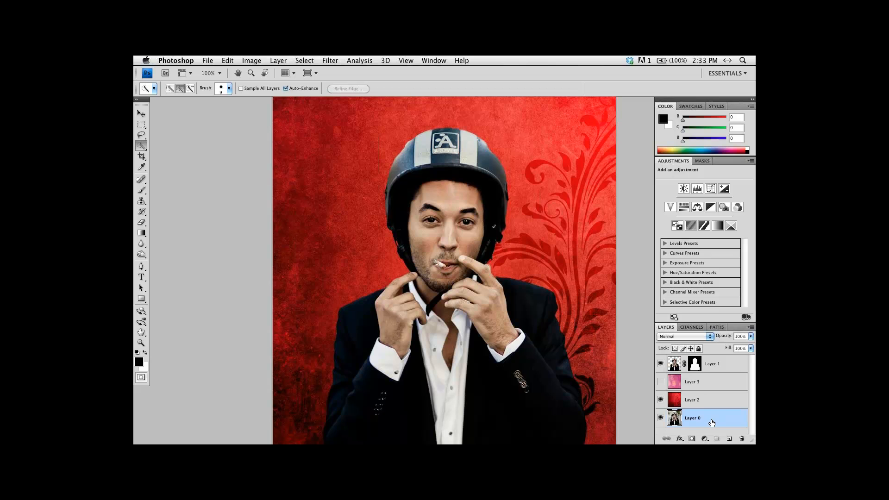
Move the original photo layer to the top of the stack and toggle its visibility to compare it with the composite
{"action": "left_click_drag", "start_coordinate": [711, 423], "coordinate": [709, 364]}
{"action": "left_click", "coordinate": [660, 365]}
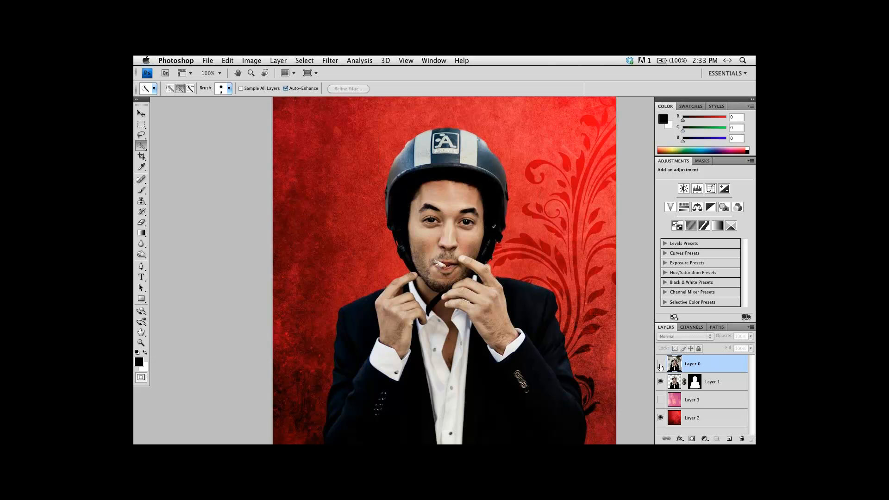
{"action": "left_click", "coordinate": [661, 367]}
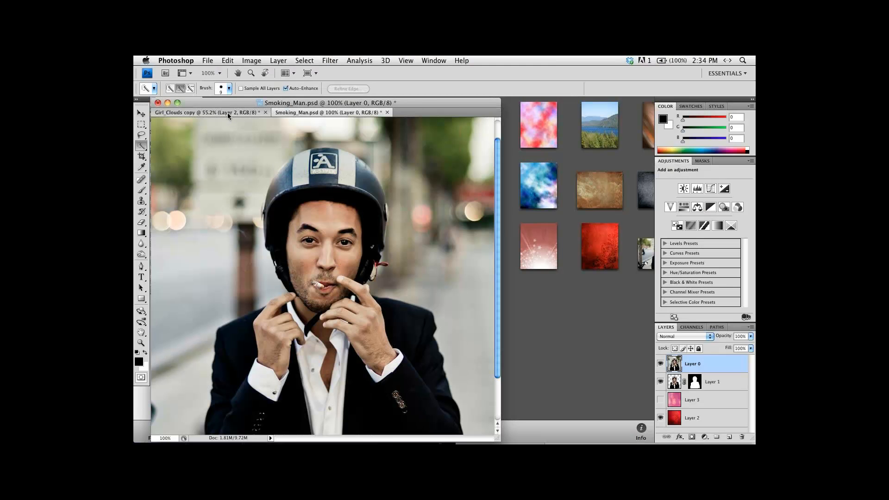
Switch to the Girl_Clouds copy document, compare its original and composited skies, and view it in full-screen mode
{"action": "left_click", "coordinate": [227, 112]}
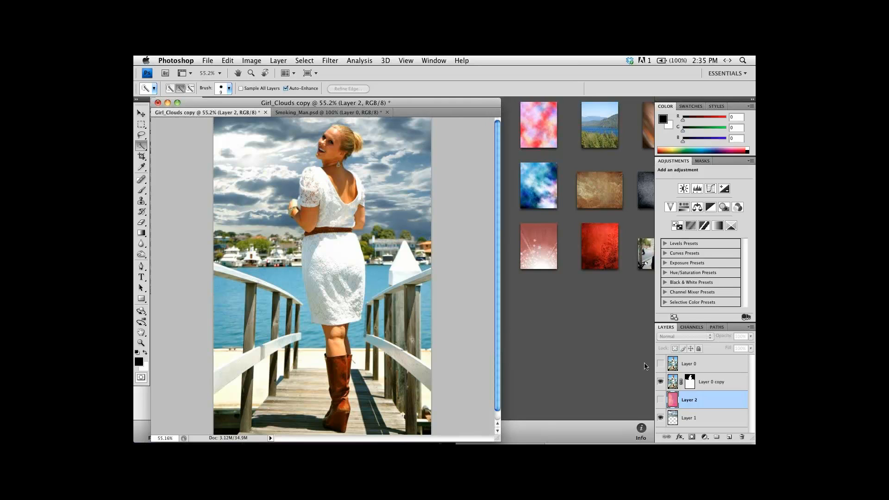
{"action": "left_click", "coordinate": [661, 364]}
{"action": "left_click", "coordinate": [660, 364]}
{"action": "key", "text": "f"}
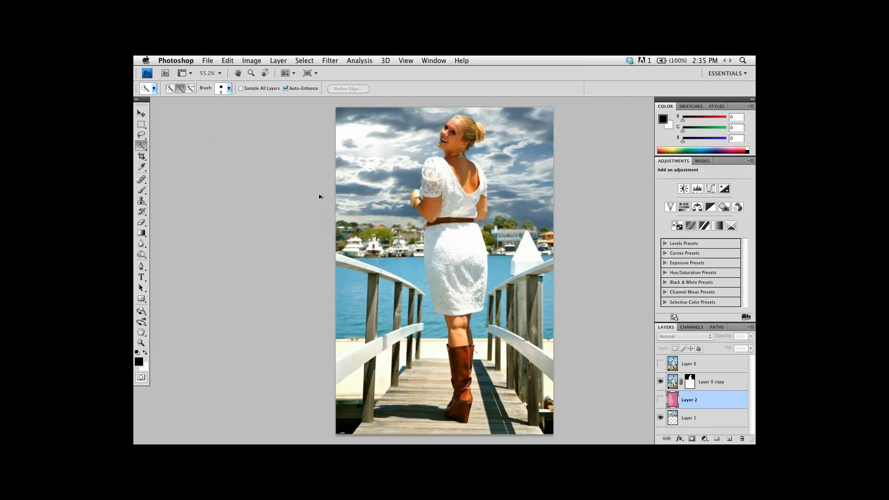
Examine the woman's lace sleeves and hair edges at 200% zoom, toggling the original Layer 0 against the cloudy-sky composite
{"action": "key", "text": "super+1"}
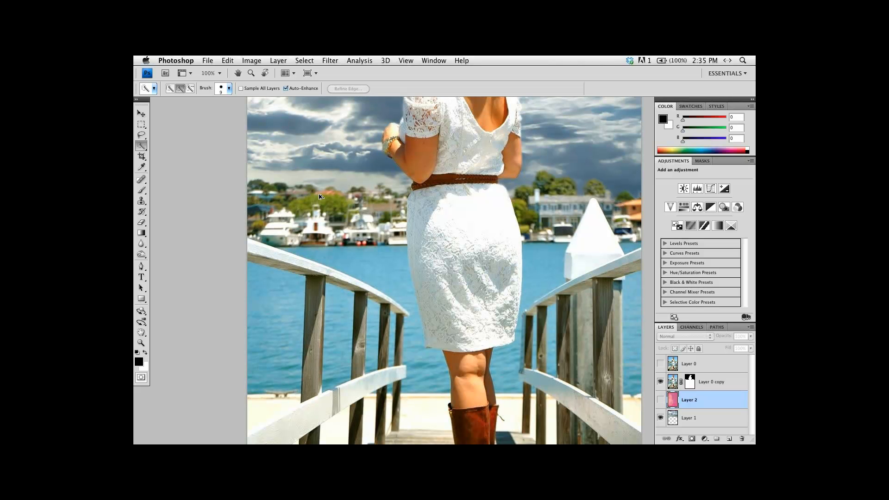
{"action": "left_click", "coordinate": [437, 158], "text": "super"}
{"action": "left_click_drag", "start_coordinate": [444, 171], "coordinate": [445, 325]}
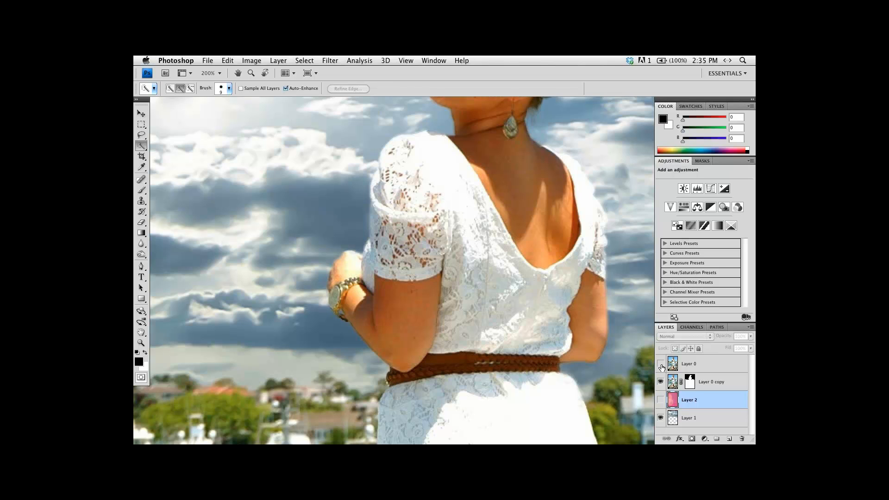
{"action": "left_click", "coordinate": [660, 365]}
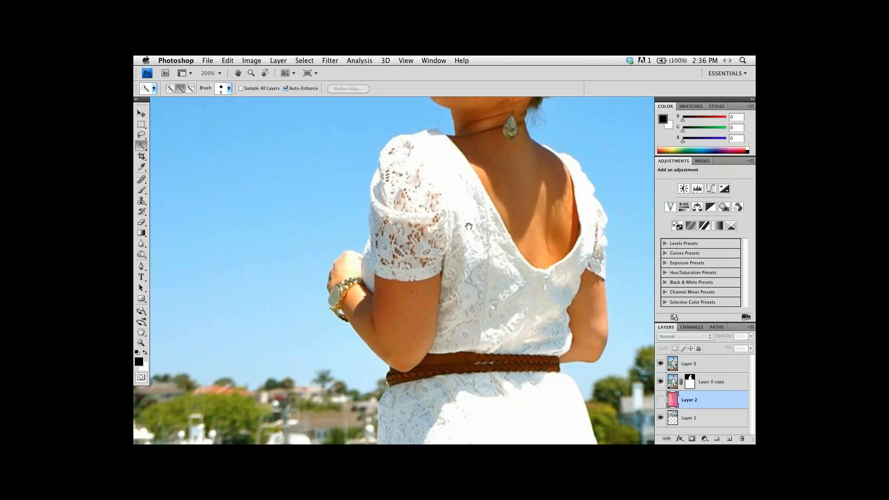
{"action": "left_click_drag", "start_coordinate": [469, 226], "coordinate": [471, 303]}
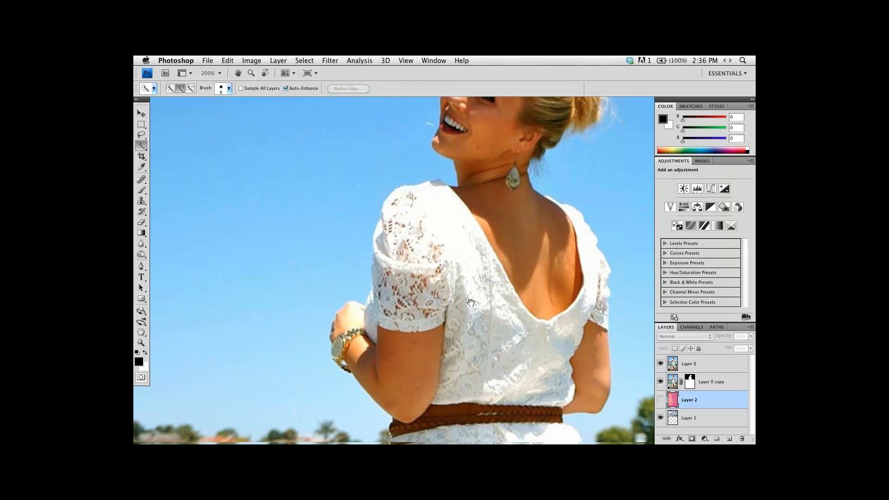
{"action": "left_click_drag", "start_coordinate": [471, 302], "coordinate": [473, 323]}
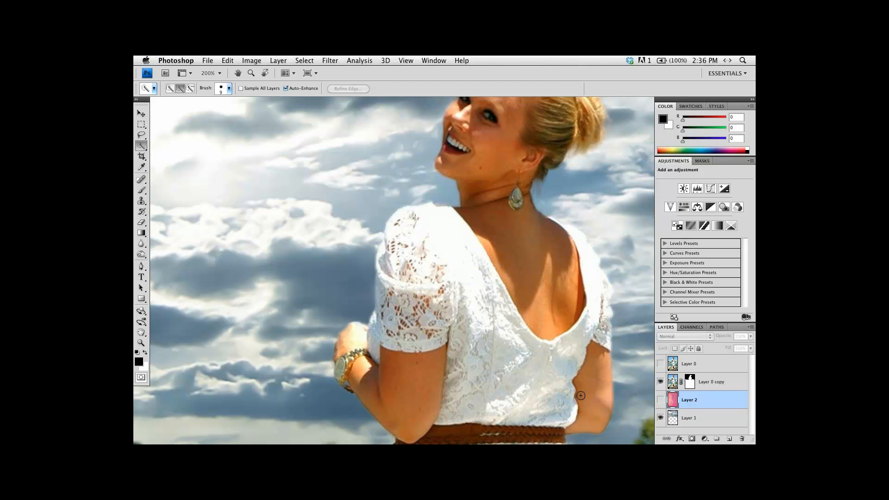
{"action": "left_click", "coordinate": [660, 365]}
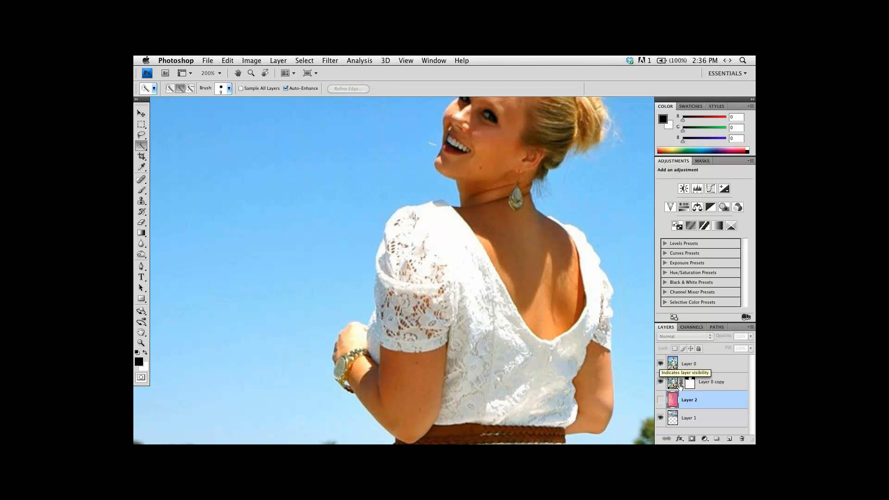
Hide the original Layer 0 and display the layer mask of Layer 0 copy on its own
{"action": "left_click", "coordinate": [672, 383]}
{"action": "left_click", "coordinate": [661, 364]}
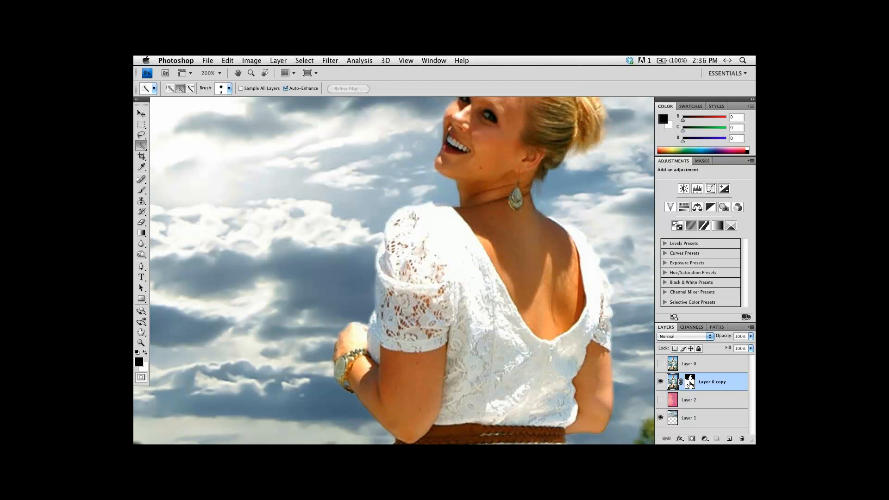
{"action": "left_click", "coordinate": [690, 382], "text": "alt"}
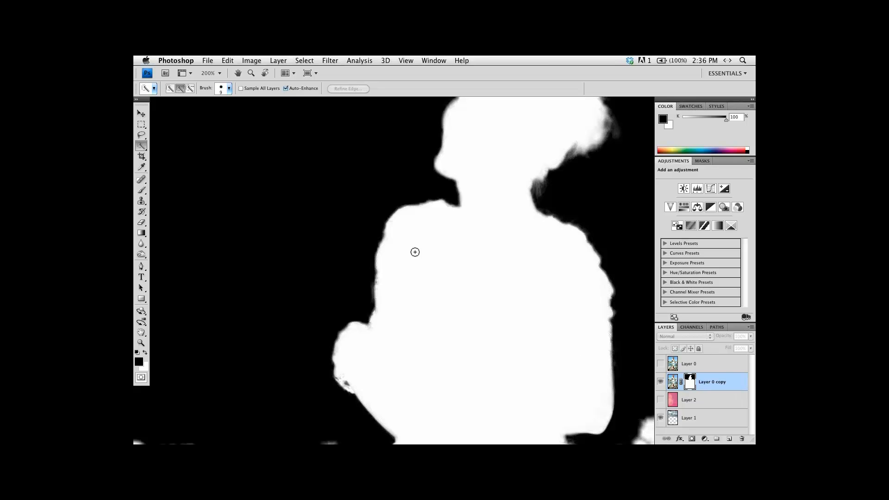
Try a Gaussian Blur with a 3.2-pixel radius on the woman's mask, then cancel it
{"action": "left_click", "coordinate": [328, 61]}
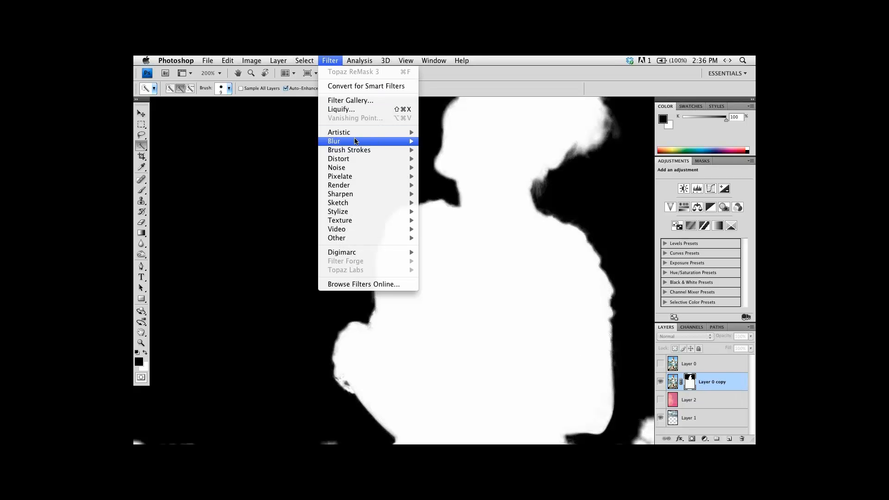
{"action": "mouse_move", "coordinate": [357, 141]}
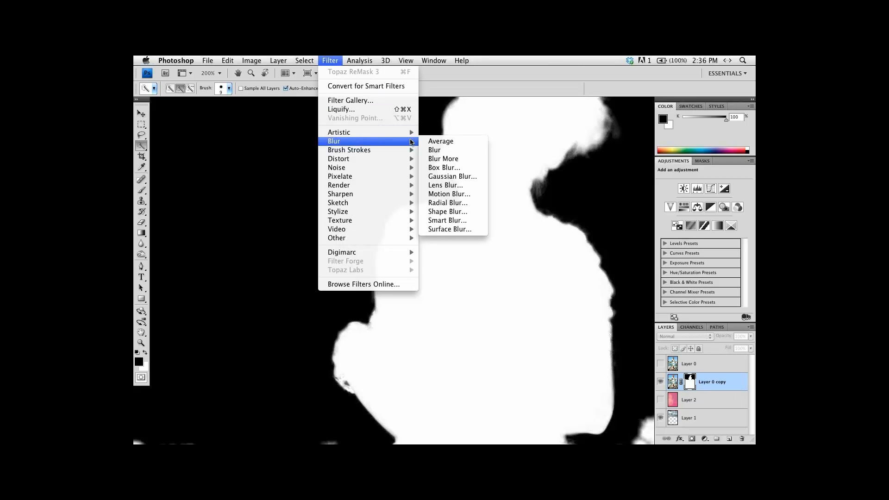
{"action": "left_click", "coordinate": [447, 177]}
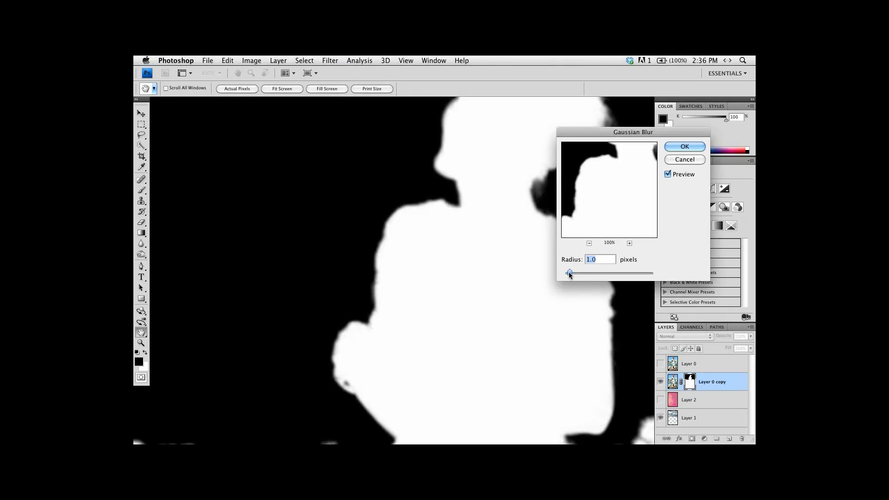
{"action": "left_click_drag", "start_coordinate": [569, 272], "coordinate": [580, 276]}
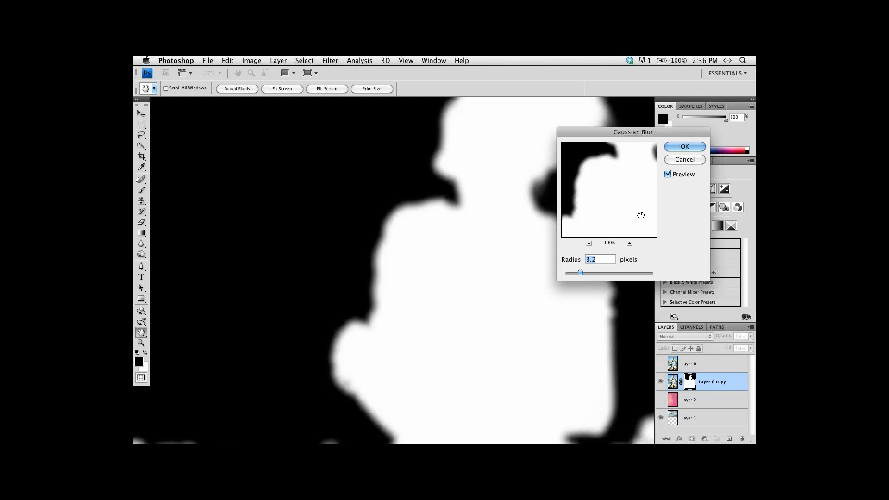
{"action": "left_click", "coordinate": [684, 159]}
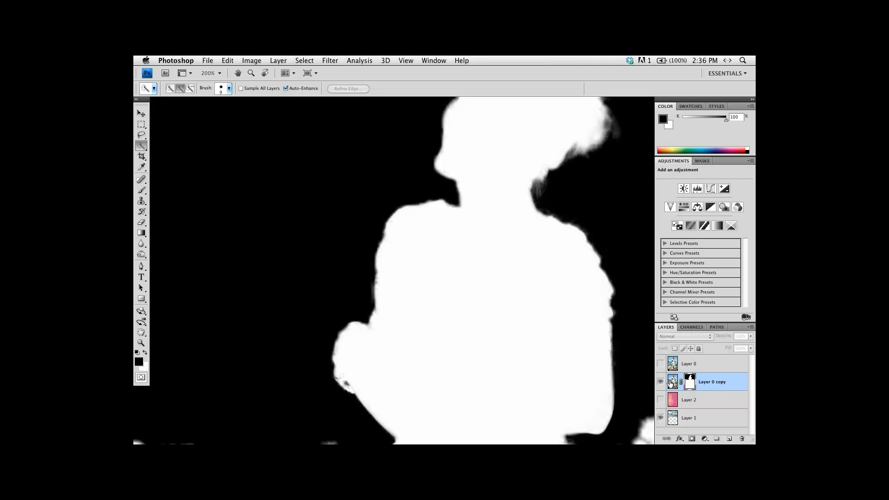
Return from the mask to the cloudy-sky composite and review the whole image at 100% in full-screen mode
{"action": "left_click", "coordinate": [670, 382]}
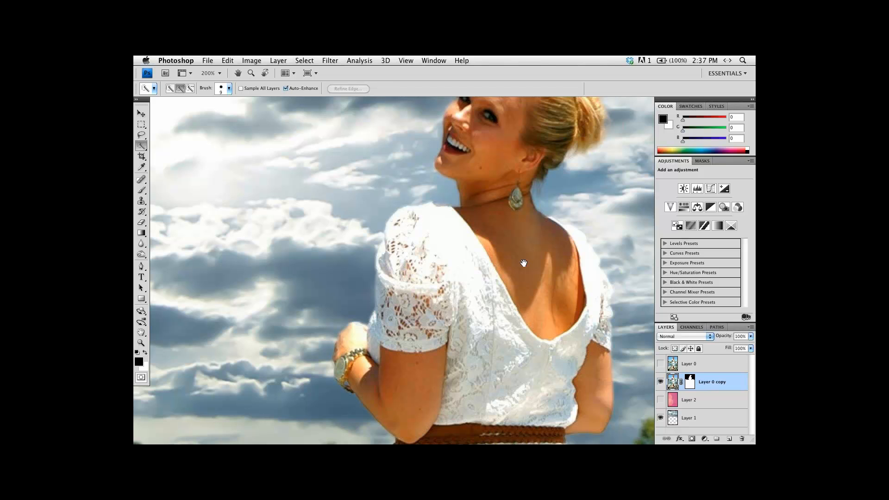
{"action": "left_click_drag", "start_coordinate": [506, 291], "coordinate": [455, 348]}
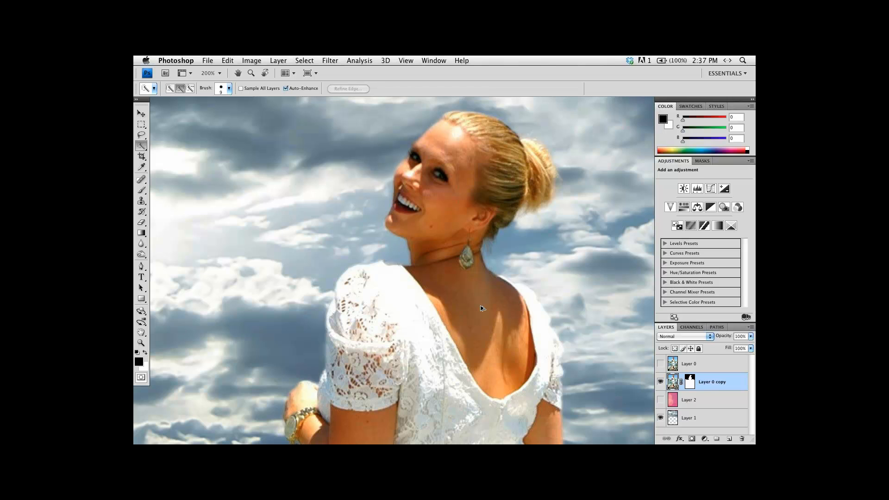
{"action": "key", "text": "super+minus"}
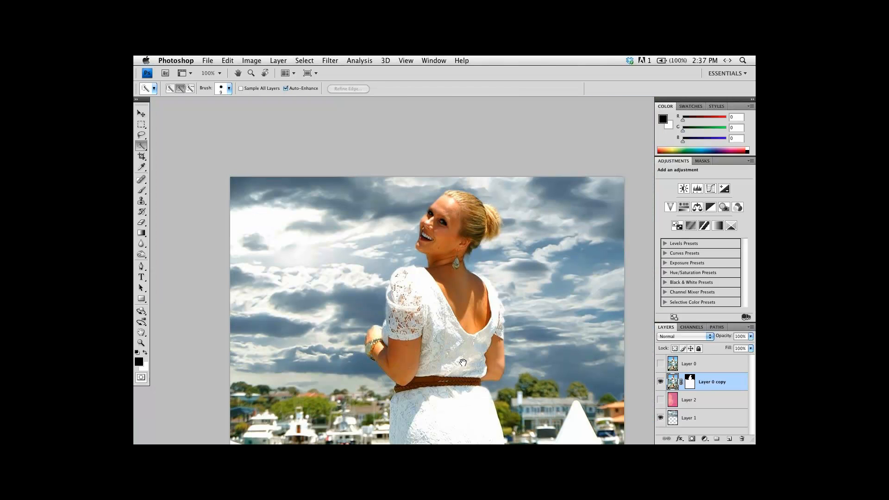
{"action": "left_click_drag", "start_coordinate": [464, 363], "coordinate": [466, 285]}
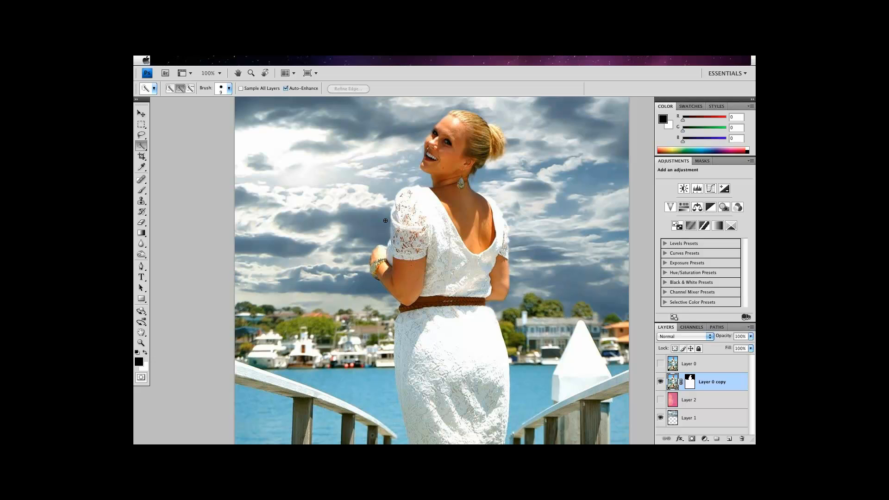
{"action": "key", "text": "f"}
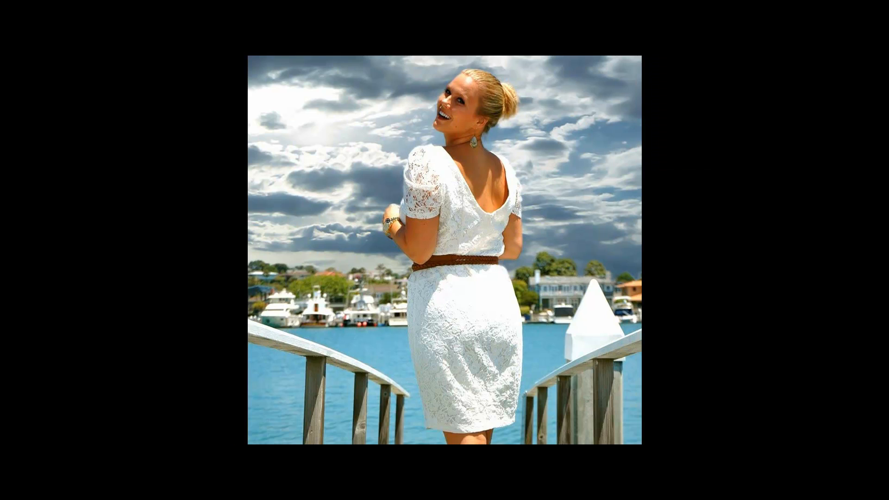
{"action": "key", "text": "f"}
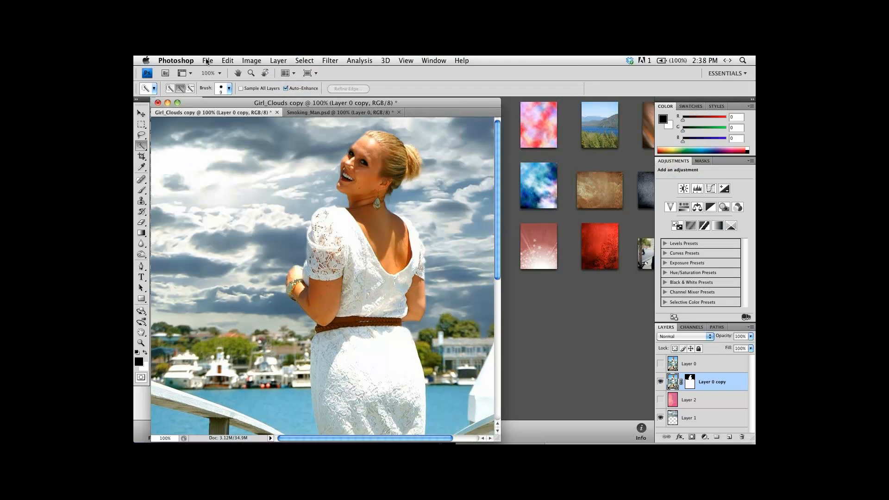
Open bride_outdoor_transp_SmallCrop_sampleCmplxTrans.psd from the remaskImages folder
{"action": "left_click", "coordinate": [207, 62]}
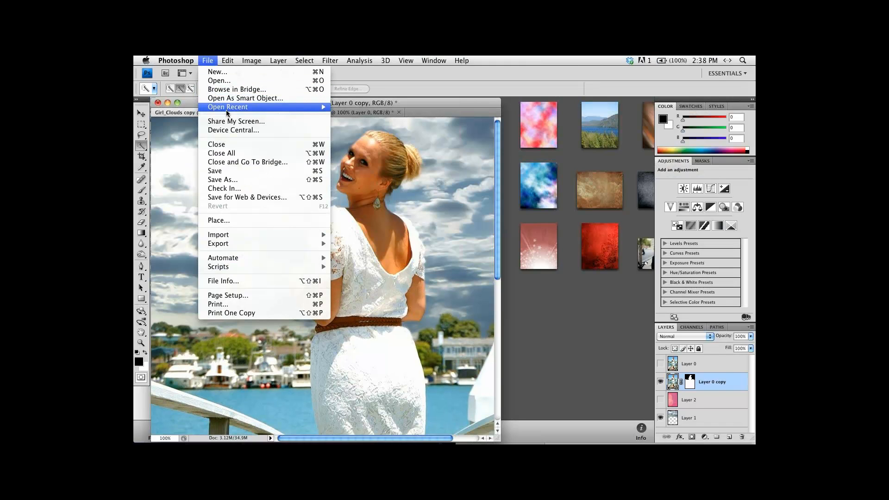
{"action": "mouse_move", "coordinate": [227, 111]}
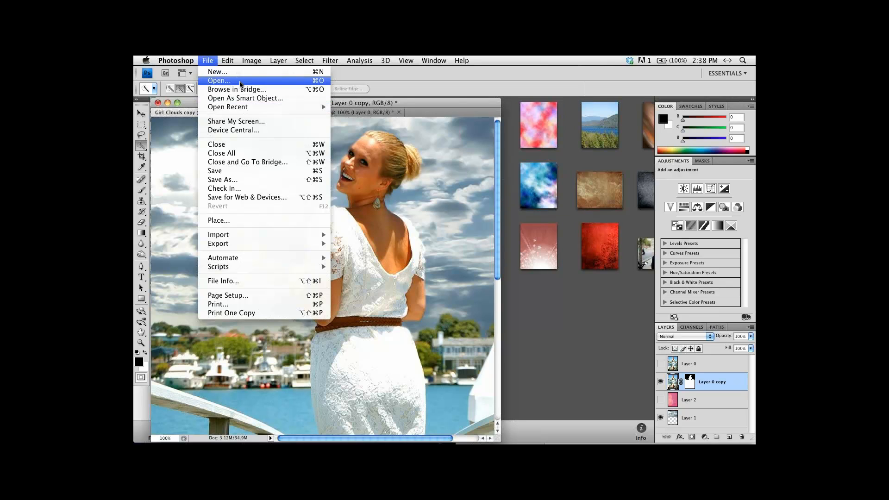
{"action": "left_click", "coordinate": [240, 82]}
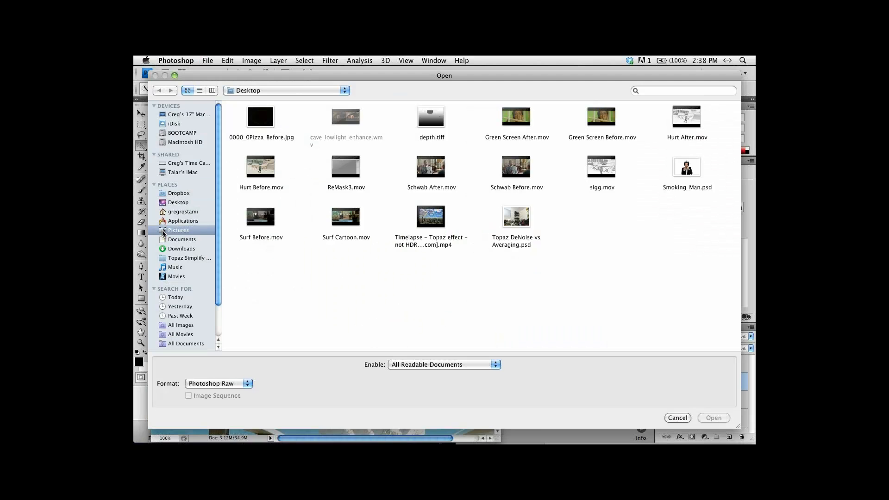
{"action": "left_click", "coordinate": [178, 230]}
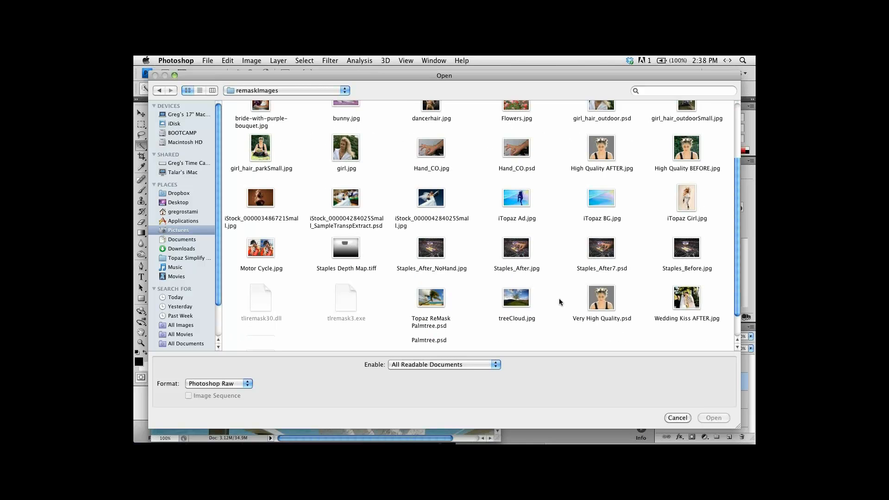
{"action": "scroll", "coordinate": [560, 302], "scroll_direction": "up", "scroll_amount": 2}
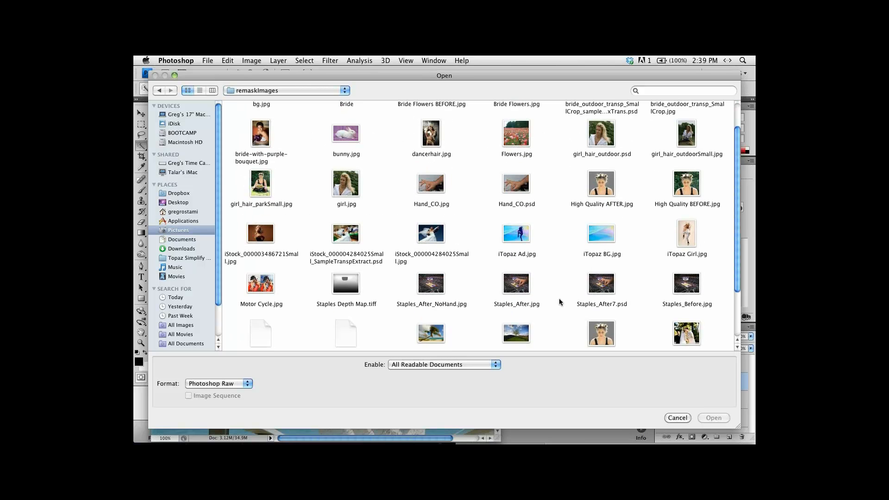
{"action": "scroll", "coordinate": [559, 302], "scroll_direction": "up", "scroll_amount": 2}
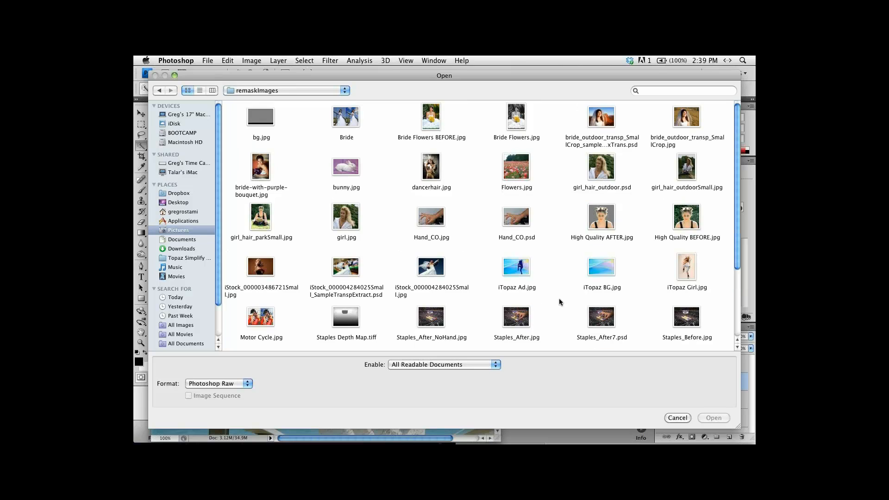
{"action": "double_click", "coordinate": [602, 121]}
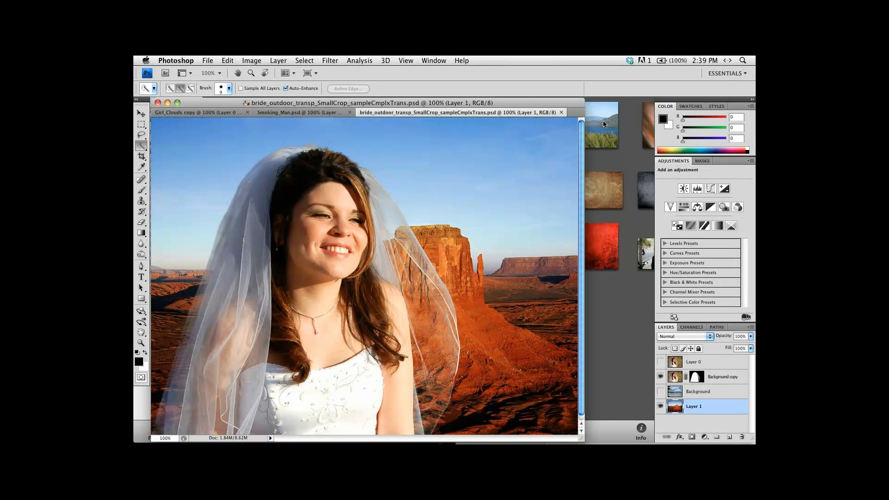
Center the bride composite in full-screen mode and show its lake Background layer and the original Layer 0
{"action": "key", "text": "f"}
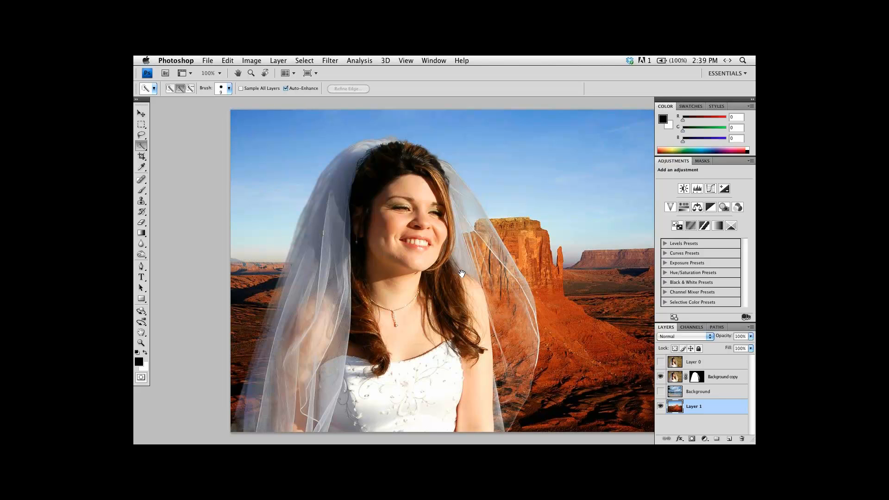
{"action": "left_click_drag", "start_coordinate": [462, 273], "coordinate": [420, 267]}
{"action": "key", "text": "v"}
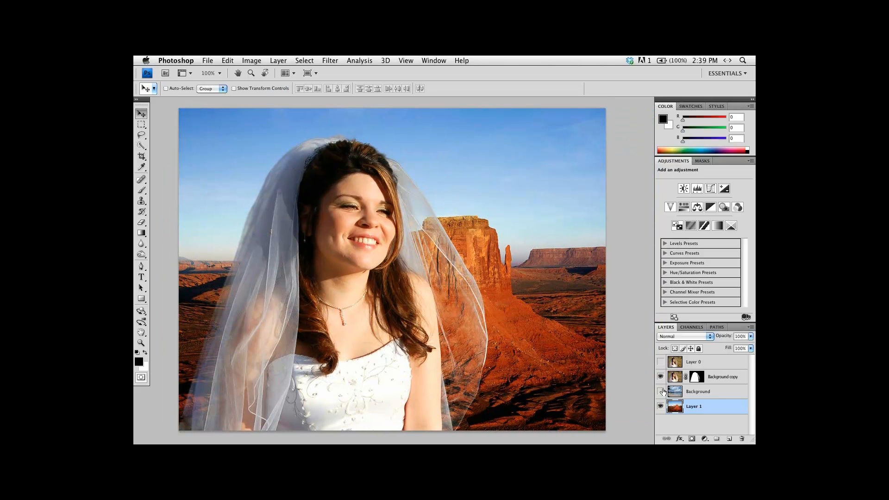
{"action": "left_click", "coordinate": [661, 391]}
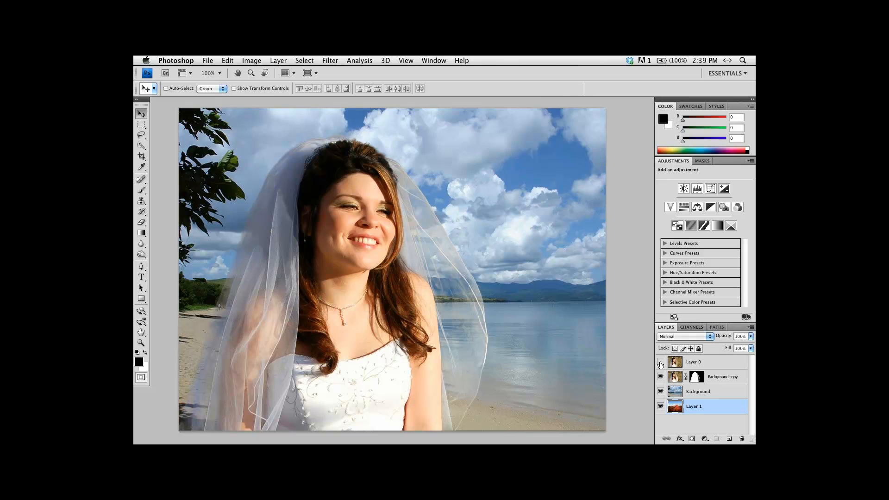
{"action": "left_click", "coordinate": [661, 363]}
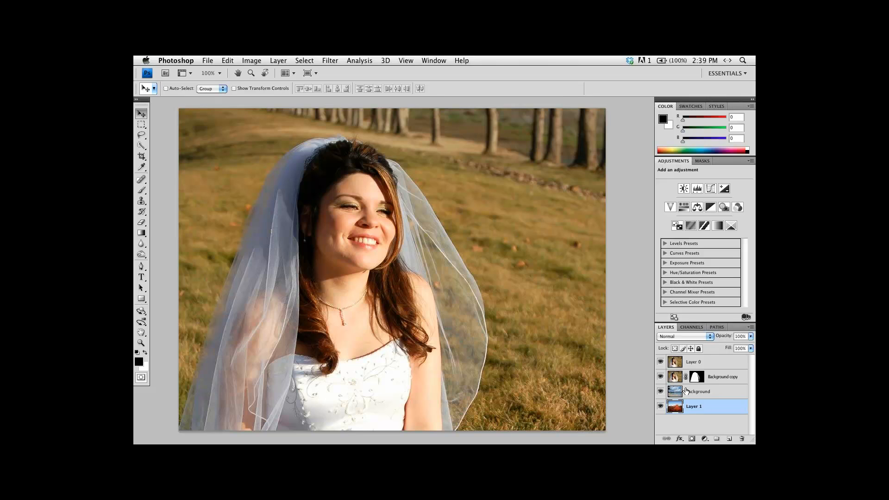
Delete the masked Background copy layer, select Layer 0 and hide the lake Background layer
{"action": "left_click", "coordinate": [672, 379]}
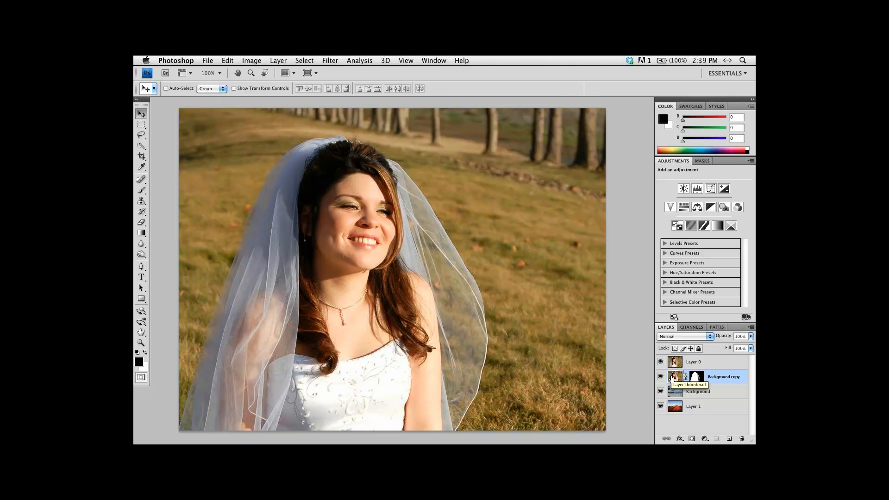
{"action": "key", "text": "Delete"}
{"action": "left_click", "coordinate": [674, 364]}
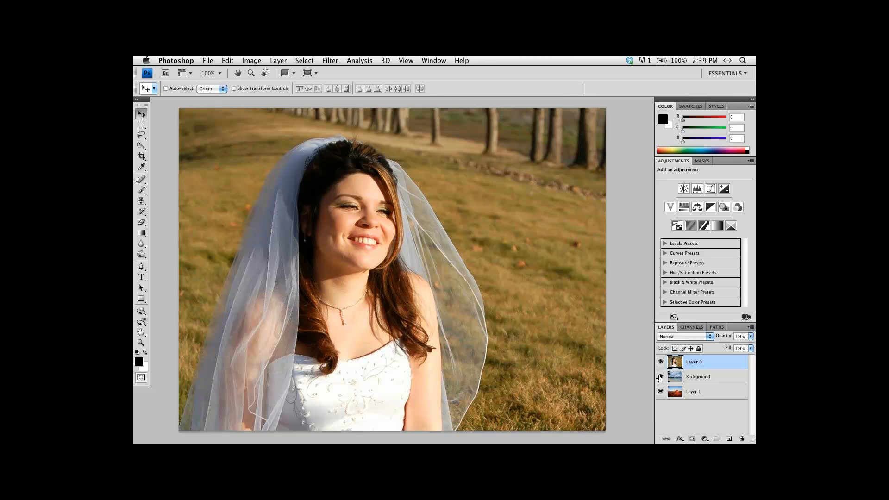
{"action": "left_click", "coordinate": [660, 377]}
Start Topaz ReMask 3 on Layer 0 and brush the compute outline around the veil and along the bride's hair and arm at brush size 31
{"action": "left_click", "coordinate": [329, 60]}
{"action": "mouse_move", "coordinate": [353, 271]}
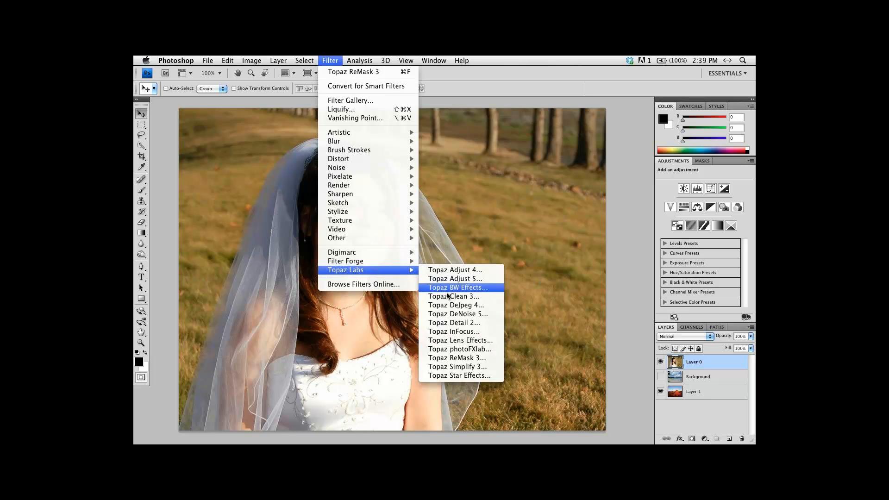
{"action": "left_click", "coordinate": [446, 358]}
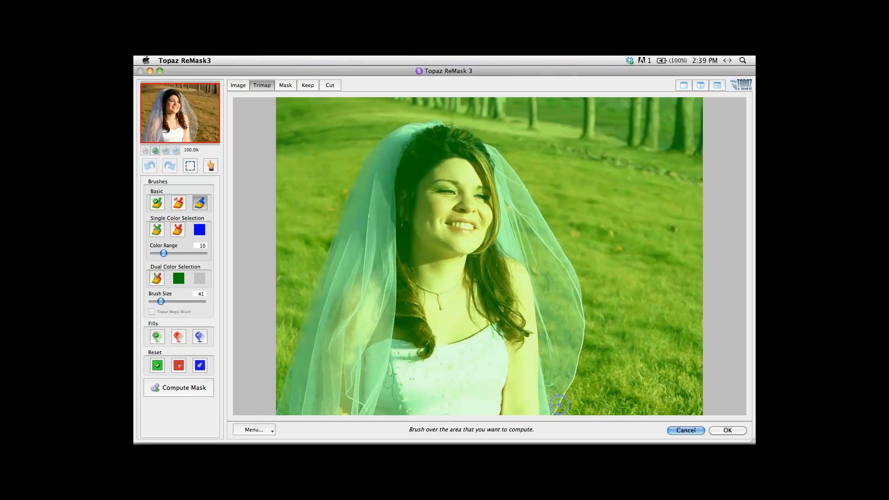
{"action": "mouse_move", "coordinate": [558, 405]}
{"action": "left_mouse_down"}
{"action": "mouse_move", "coordinate": [584, 346]}
{"action": "mouse_move", "coordinate": [581, 287]}
{"action": "mouse_move", "coordinate": [504, 155]}
{"action": "mouse_move", "coordinate": [446, 120]}
{"action": "mouse_move", "coordinate": [366, 199]}
{"action": "mouse_move", "coordinate": [346, 196]}
{"action": "mouse_move", "coordinate": [282, 423]}
{"action": "left_mouse_up"}
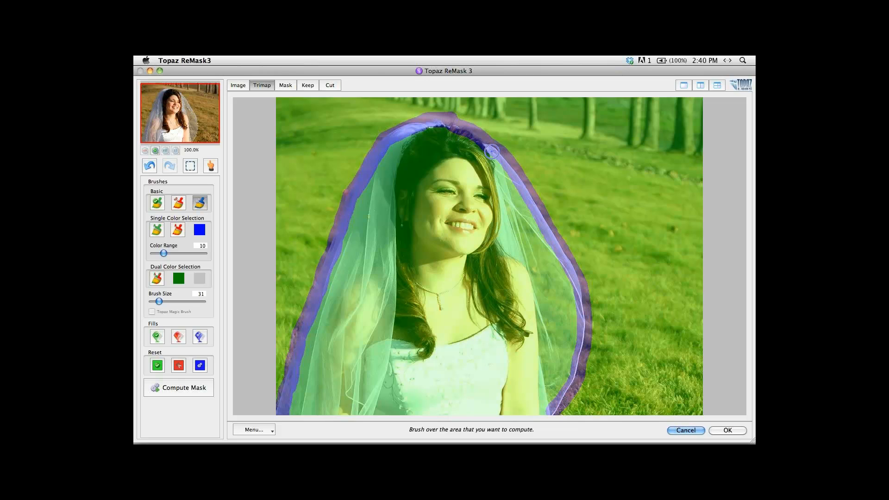
{"action": "mouse_move", "coordinate": [497, 164]}
{"action": "left_mouse_down"}
{"action": "mouse_move", "coordinate": [499, 244]}
{"action": "mouse_move", "coordinate": [528, 270]}
{"action": "mouse_move", "coordinate": [534, 293]}
{"action": "mouse_move", "coordinate": [544, 414]}
{"action": "left_mouse_up"}
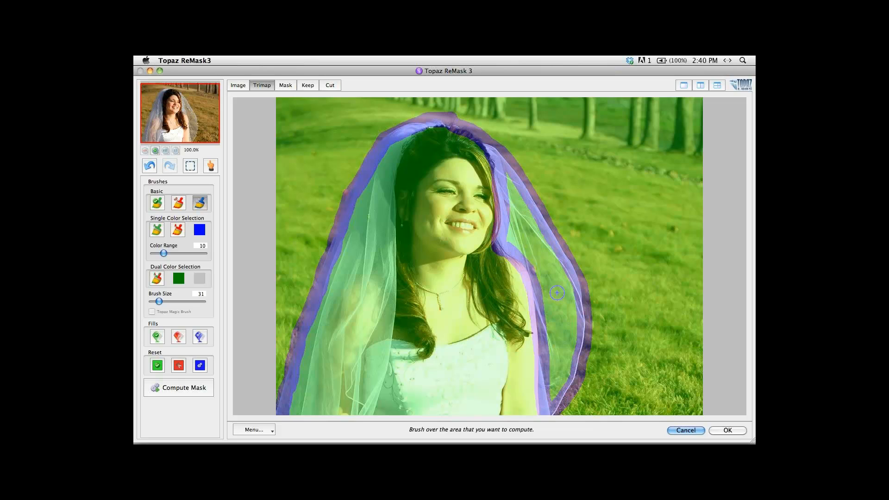
Fill the sheer veil area beside the bride's face and arm as compute and the surrounding grass background as cut
{"action": "left_click", "coordinate": [201, 339]}
{"action": "left_click", "coordinate": [517, 235]}
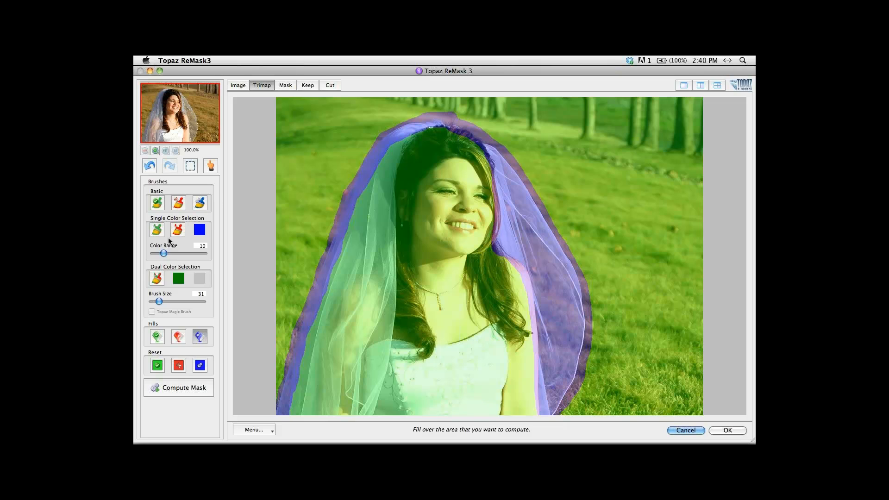
{"action": "left_click", "coordinate": [177, 338]}
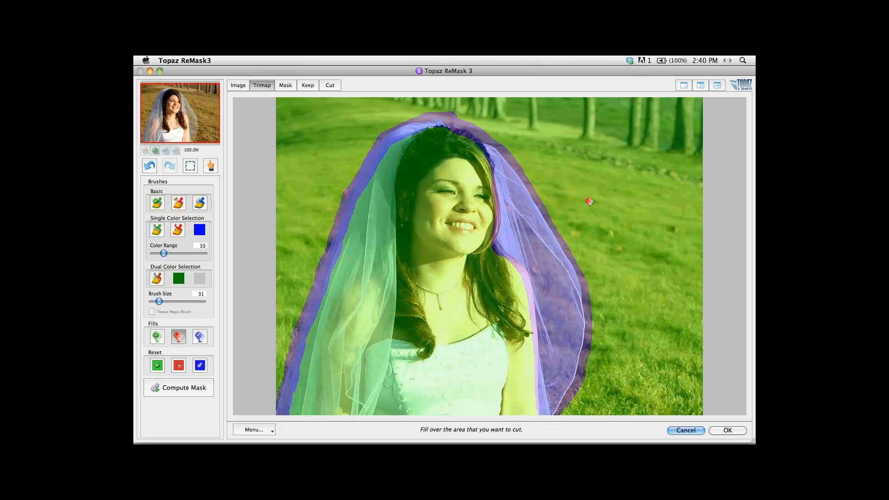
{"action": "left_click", "coordinate": [593, 186]}
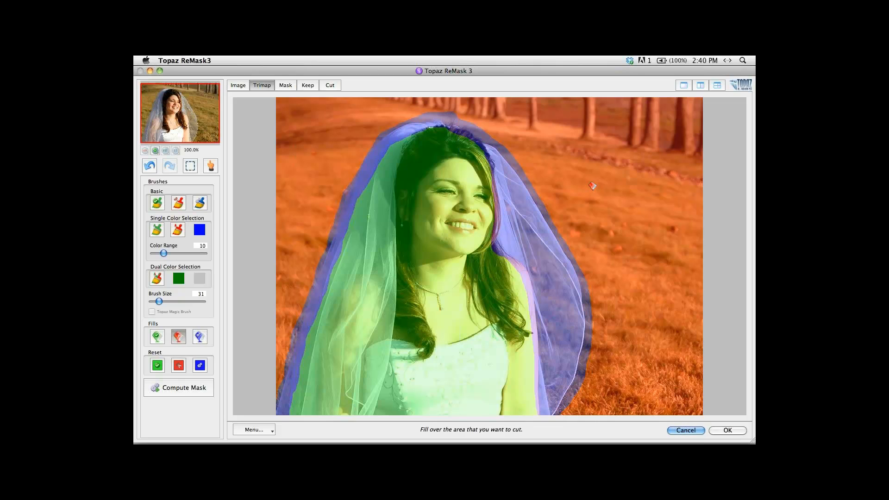
Compute the bride's mask and view the kept cut-out
{"action": "left_click", "coordinate": [170, 388]}
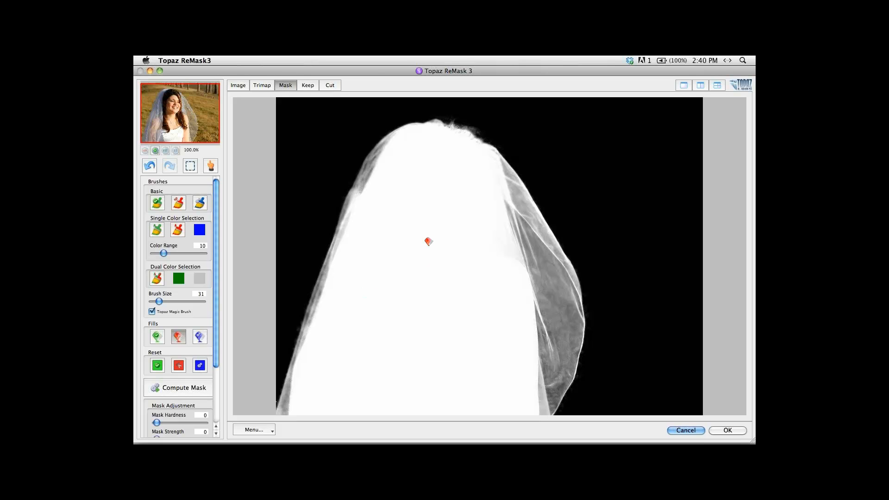
{"action": "key", "text": "4"}
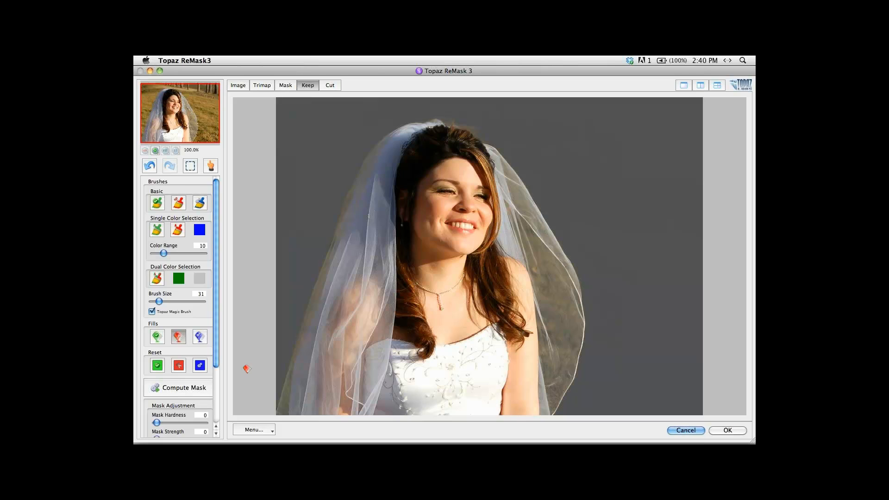
Change the backdrop colour behind the kept bride cut-out to a lighter grey
{"action": "left_click", "coordinate": [216, 419]}
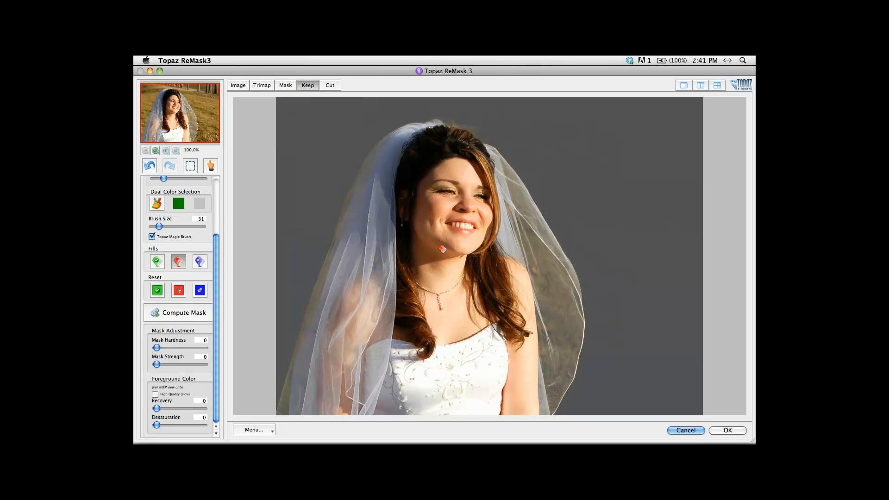
{"action": "left_click", "coordinate": [257, 426]}
{"action": "left_click", "coordinate": [283, 342]}
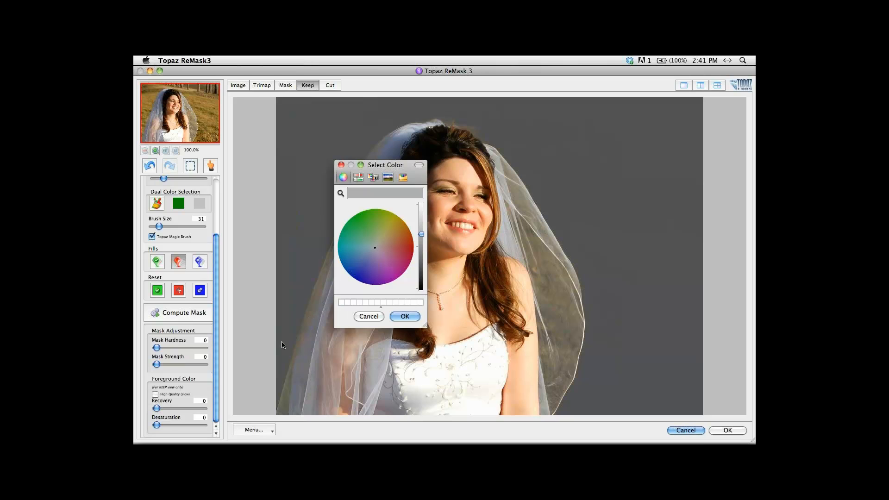
{"action": "left_click_drag", "start_coordinate": [421, 234], "coordinate": [422, 238]}
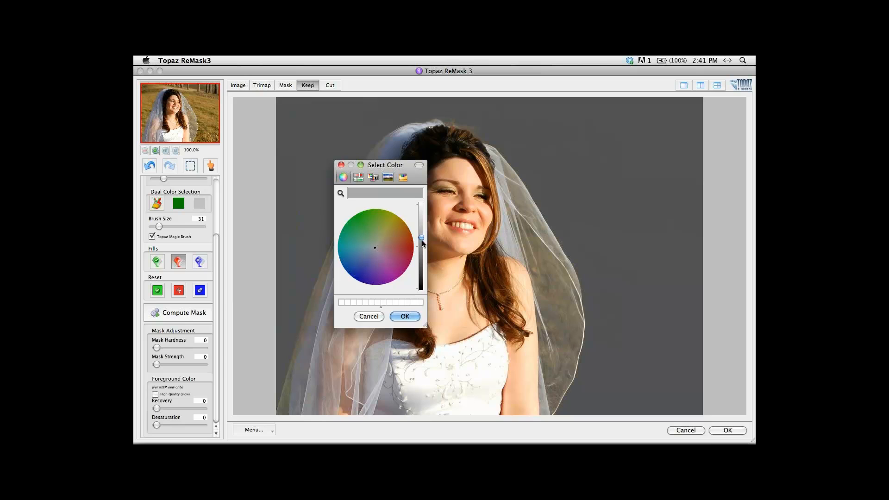
{"action": "left_click", "coordinate": [406, 316]}
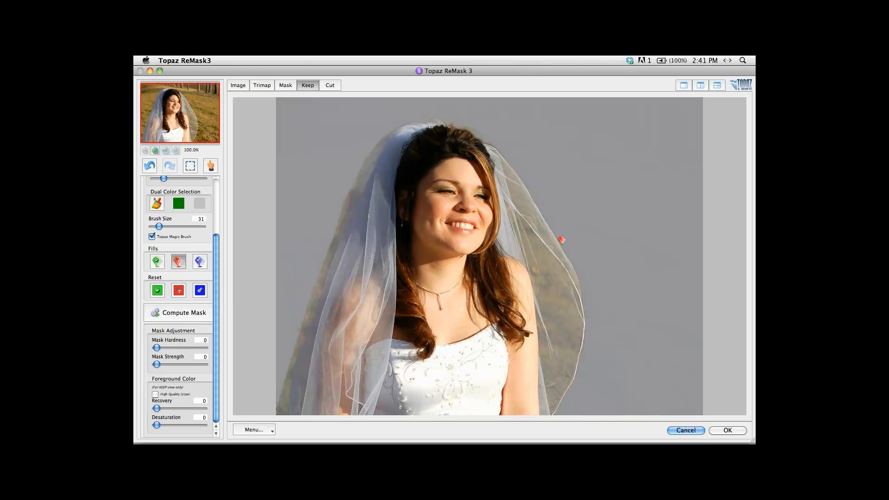
Set the foreground colour recovery to 100 and desaturation to 86 with high-quality view enabled, and apply the bride's mask
{"action": "key", "text": "super+equal"}
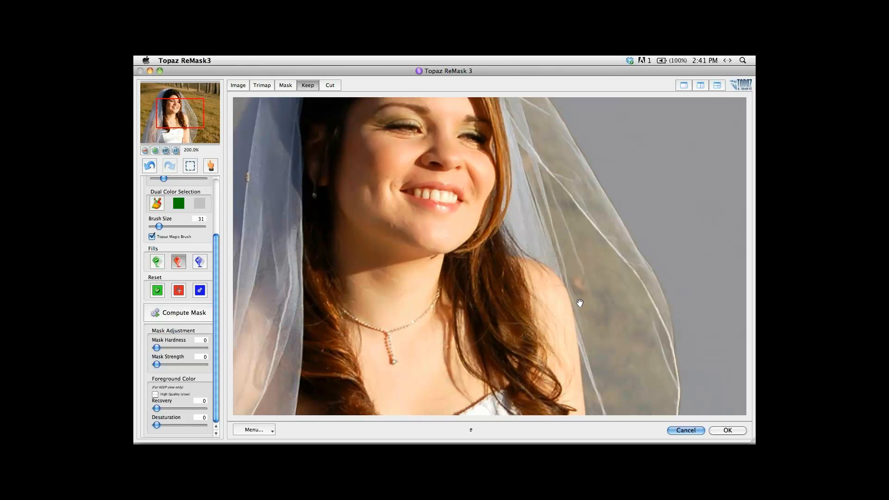
{"action": "left_click_drag", "start_coordinate": [568, 301], "coordinate": [427, 187]}
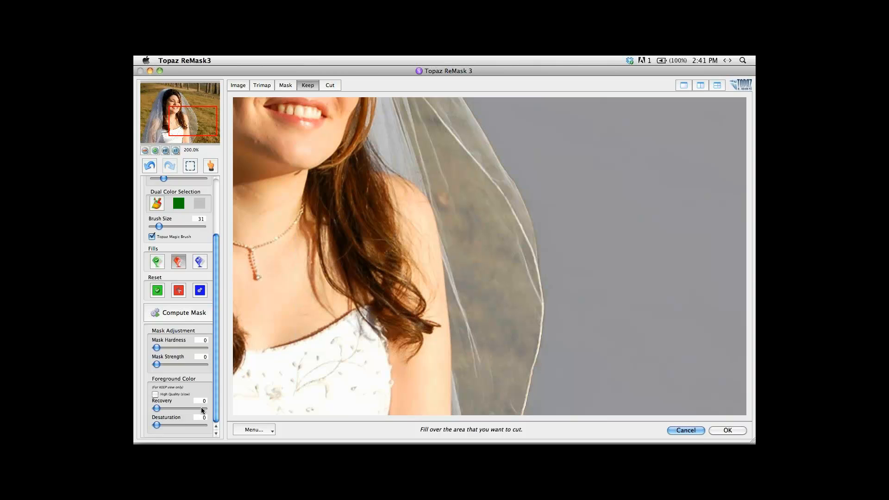
{"action": "left_click_drag", "start_coordinate": [156, 408], "coordinate": [191, 408]}
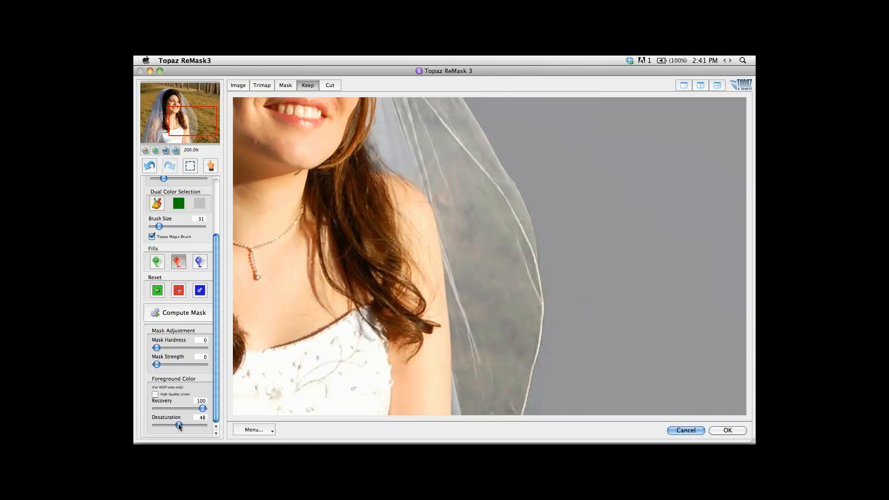
{"action": "left_click_drag", "start_coordinate": [179, 424], "coordinate": [196, 424]}
{"action": "left_click", "coordinate": [155, 394]}
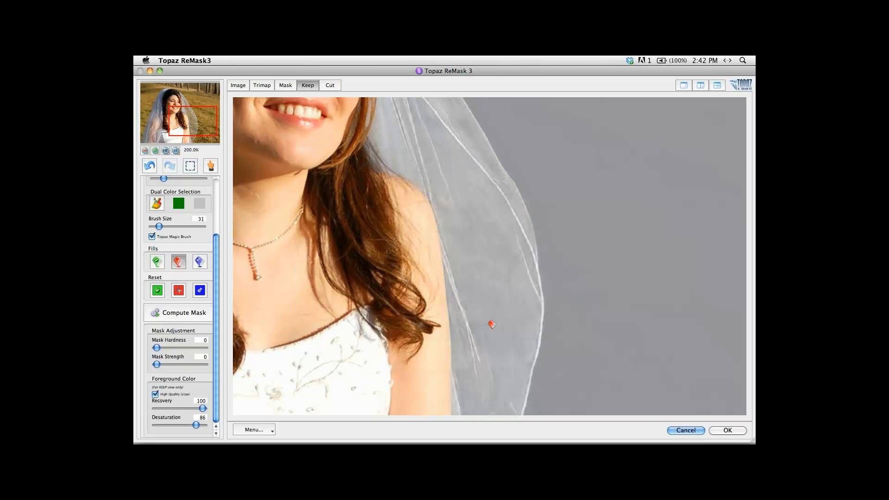
{"action": "left_click", "coordinate": [719, 431]}
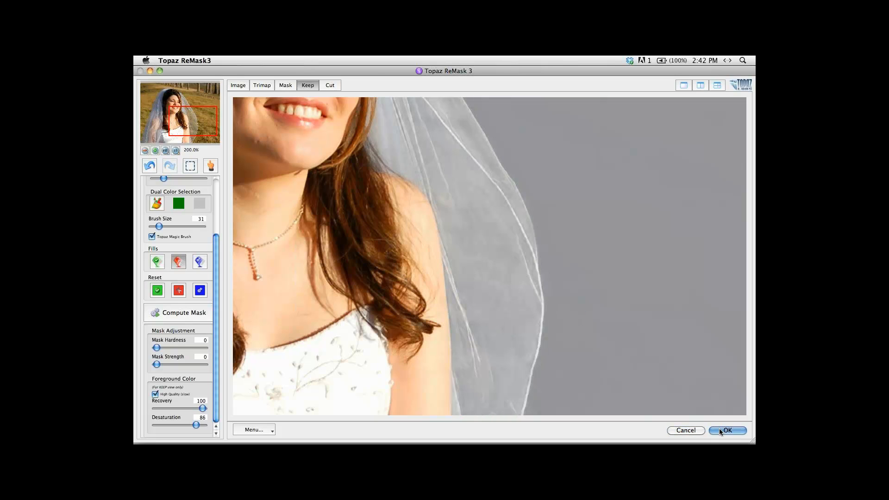
{"action": "left_click", "coordinate": [720, 431]}
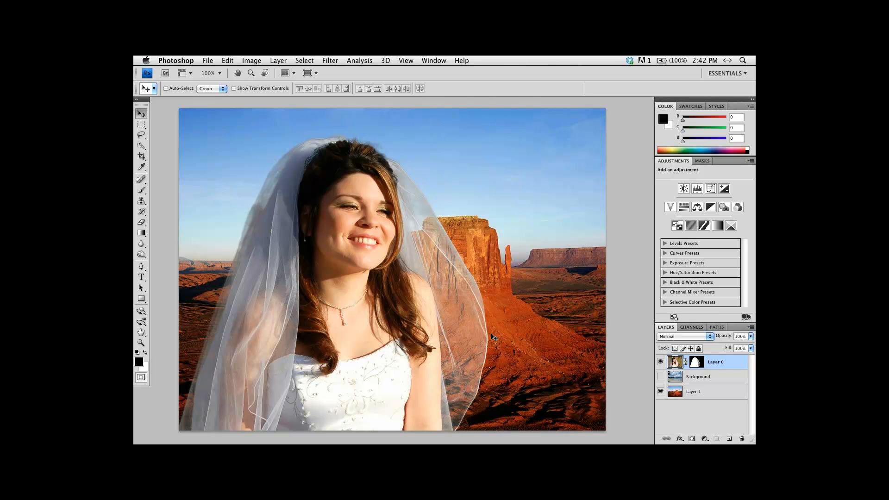
Examine the veil's transparency up close while shifting the bride's layer over the red rock butte background
{"action": "left_click", "coordinate": [475, 327], "text": "super"}
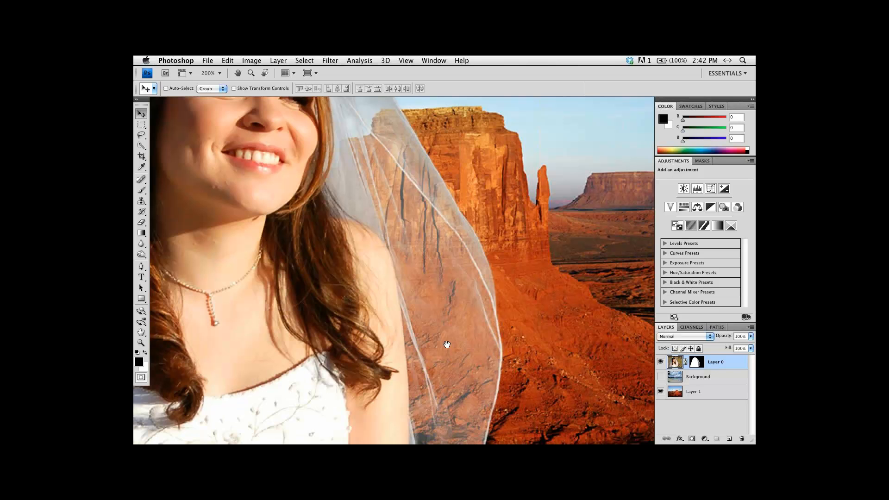
{"action": "left_click_drag", "start_coordinate": [447, 344], "coordinate": [504, 372]}
{"action": "left_click_drag", "start_coordinate": [393, 204], "coordinate": [407, 205]}
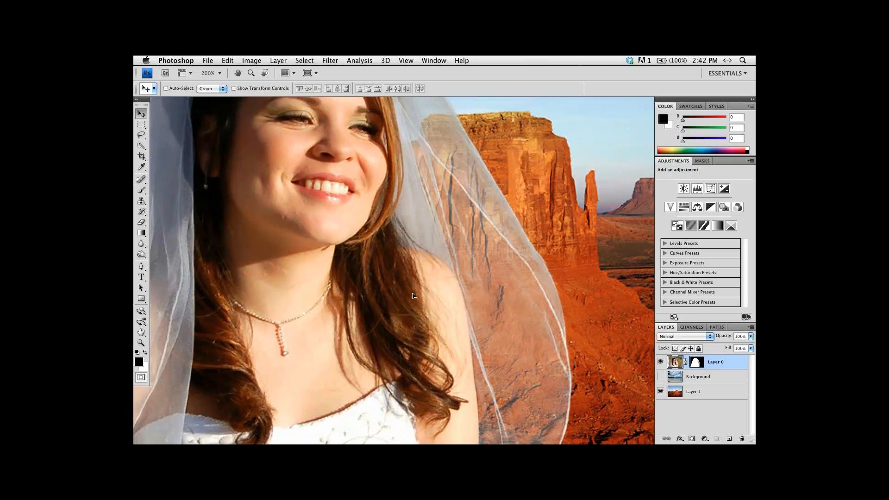
{"action": "left_click_drag", "start_coordinate": [413, 296], "coordinate": [405, 301]}
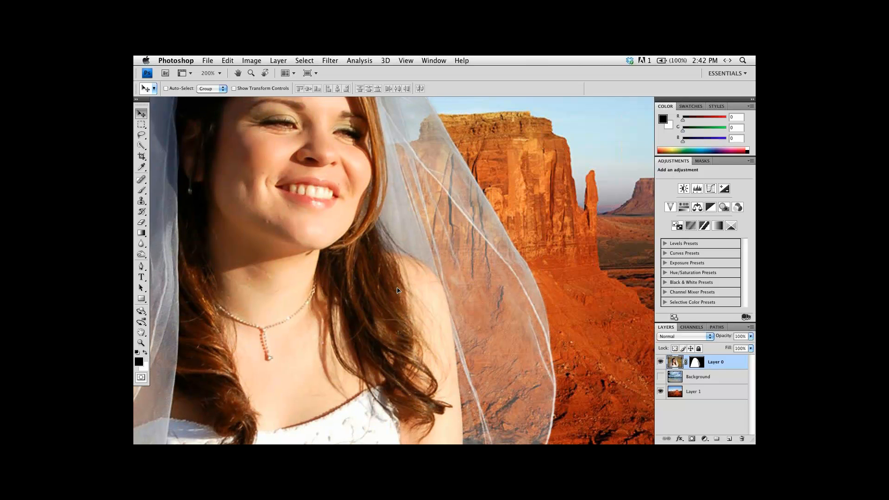
{"action": "key", "text": "shift+Up"}
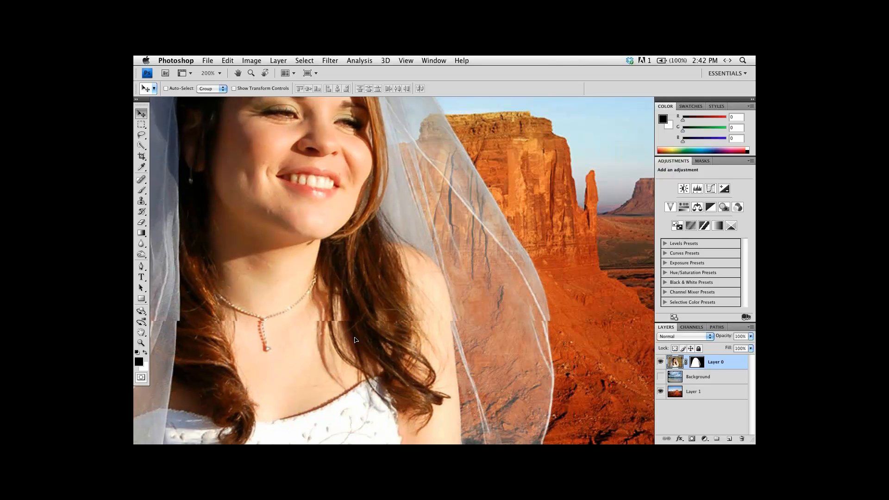
{"action": "left_click_drag", "start_coordinate": [355, 340], "coordinate": [350, 305]}
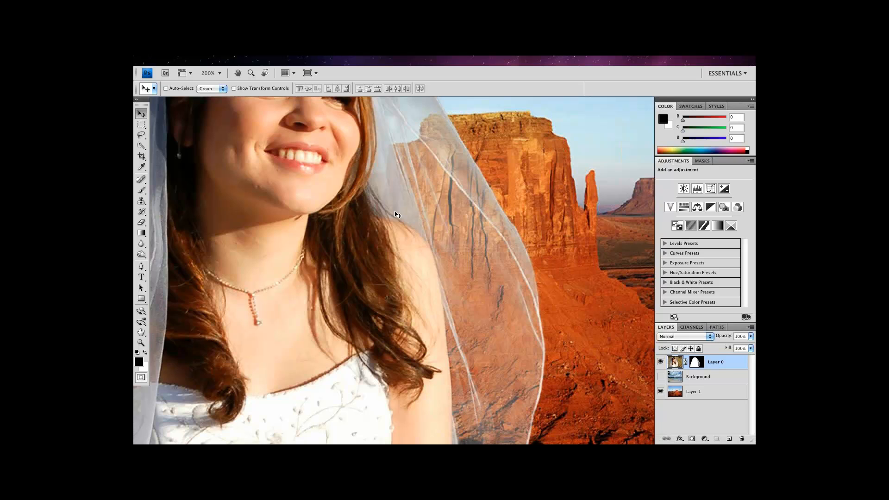
{"action": "key", "text": "f"}
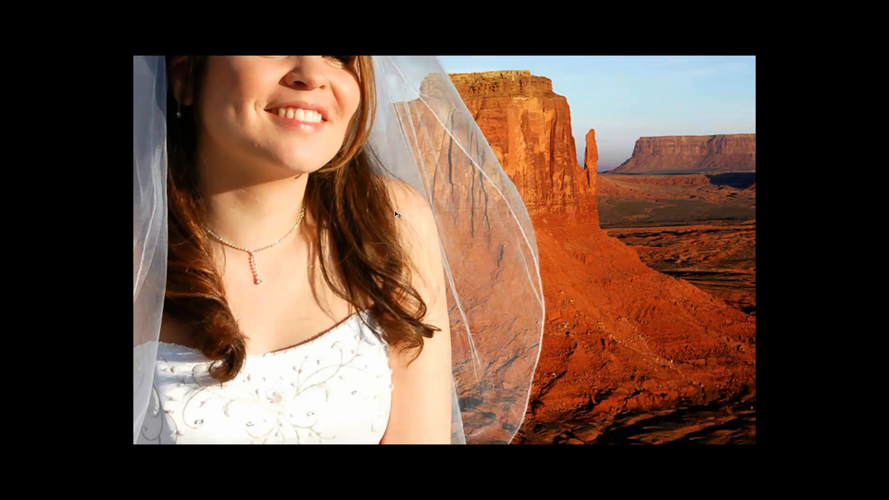
Close the bride composite document and show the Girl_Clouds copy document in full-screen mode with menus
{"action": "key", "text": "f"}
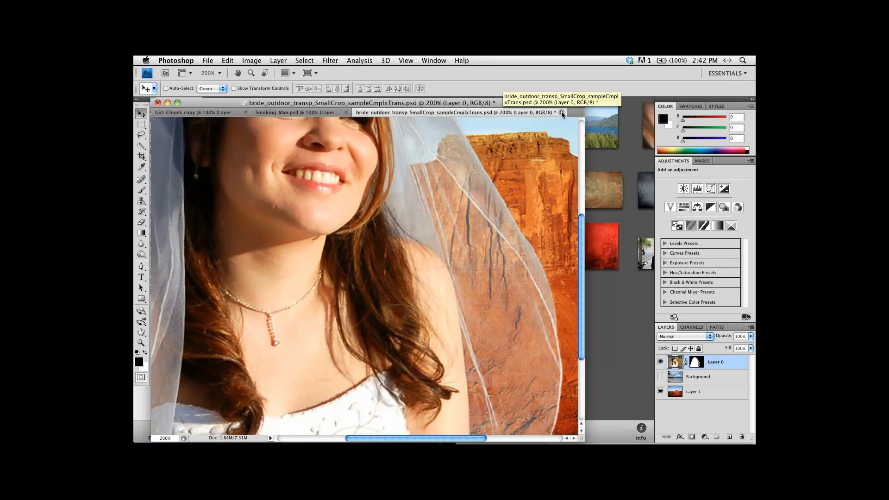
{"action": "left_click", "coordinate": [561, 112]}
{"action": "left_click", "coordinate": [384, 174]}
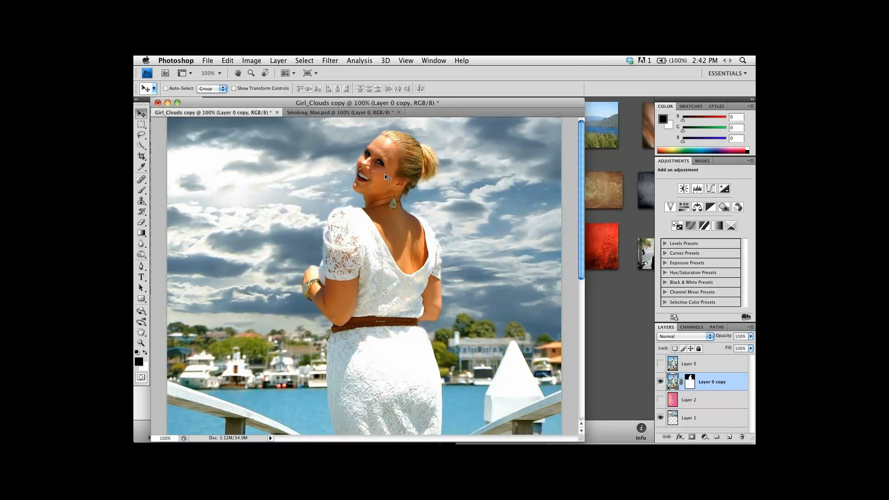
{"action": "key", "text": "f"}
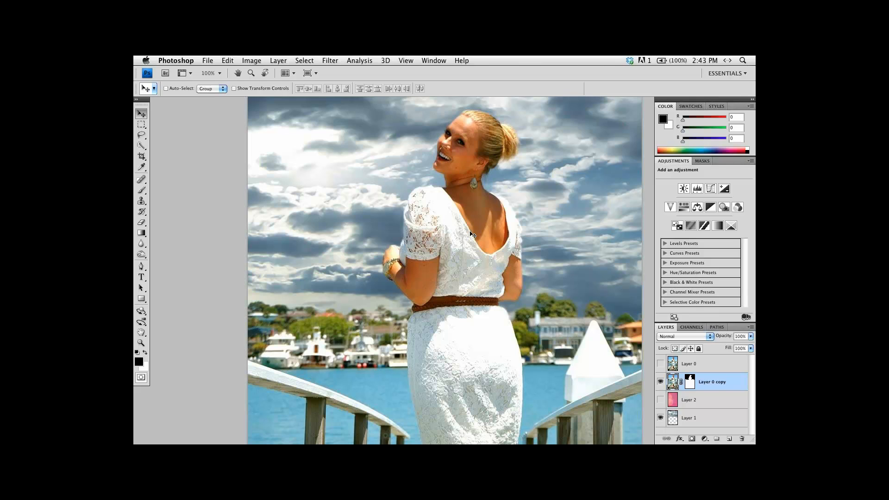
Delete the cloudy-sky Layer 1 and the pink Layer 2 from the woman's composite
{"action": "left_click", "coordinate": [674, 418]}
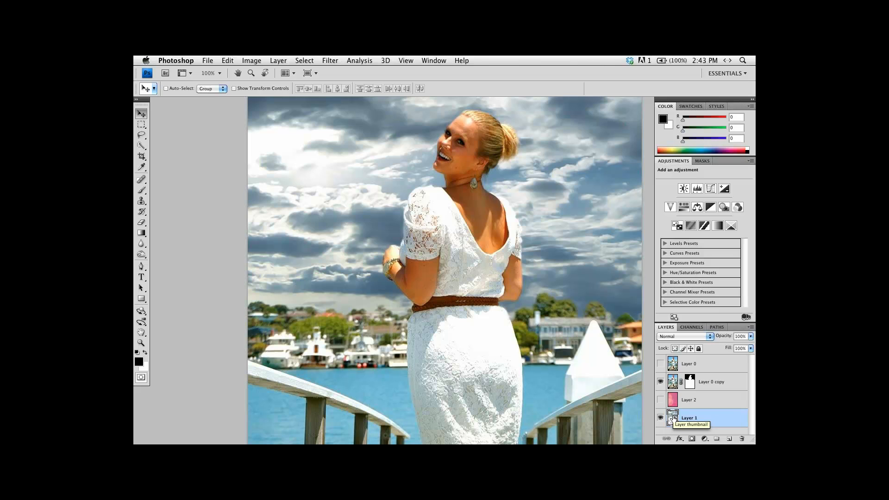
{"action": "key", "text": "Delete"}
{"action": "key", "text": "Delete"}
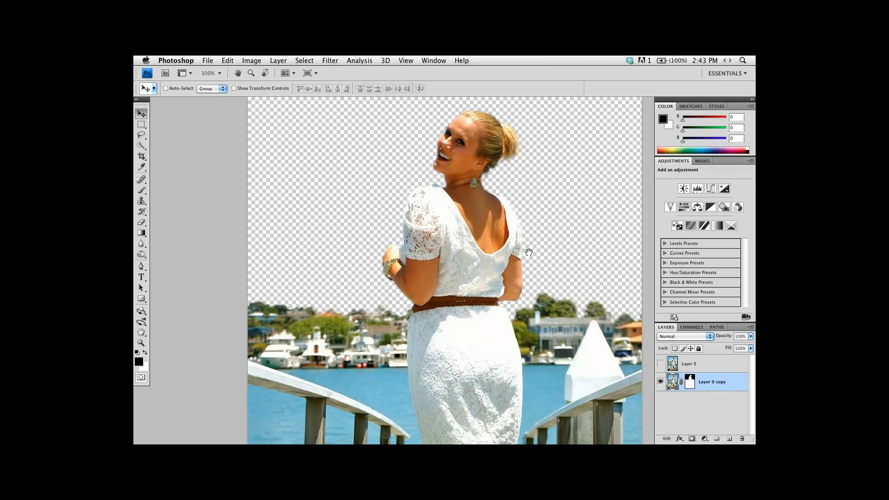
{"action": "mouse_move", "coordinate": [528, 252]}
{"action": "left_mouse_down"}
{"action": "mouse_move", "coordinate": [510, 297]}
{"action": "mouse_move", "coordinate": [515, 245]}
{"action": "left_mouse_up"}
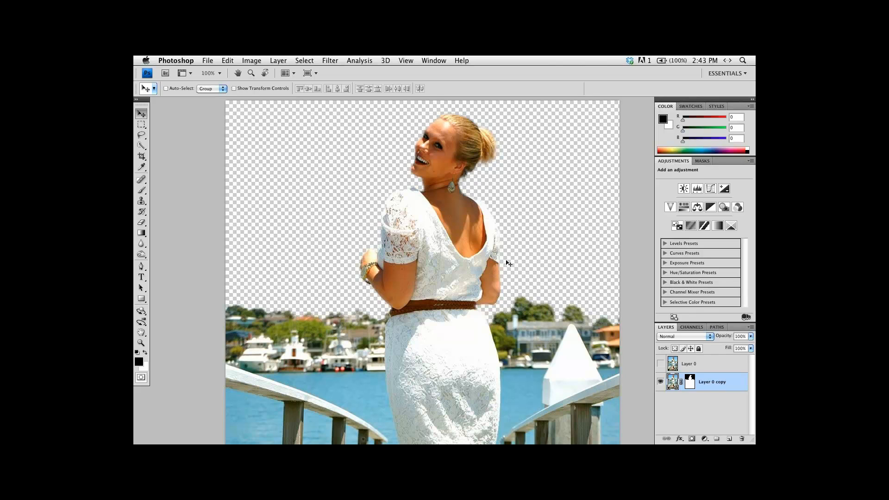
Open the sky backdrop photobacks-09.tif from the photobacks-free-backdrops folder within the Dropbox Photos folder
{"action": "left_click", "coordinate": [207, 60]}
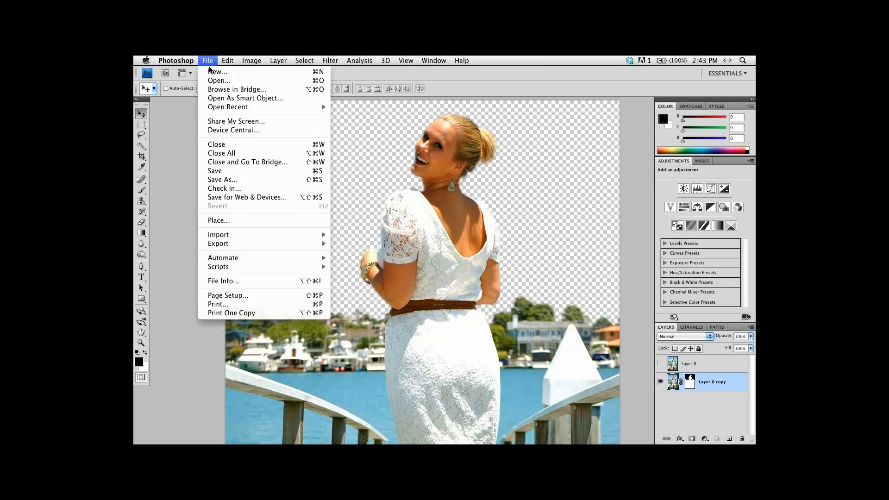
{"action": "left_click", "coordinate": [214, 81]}
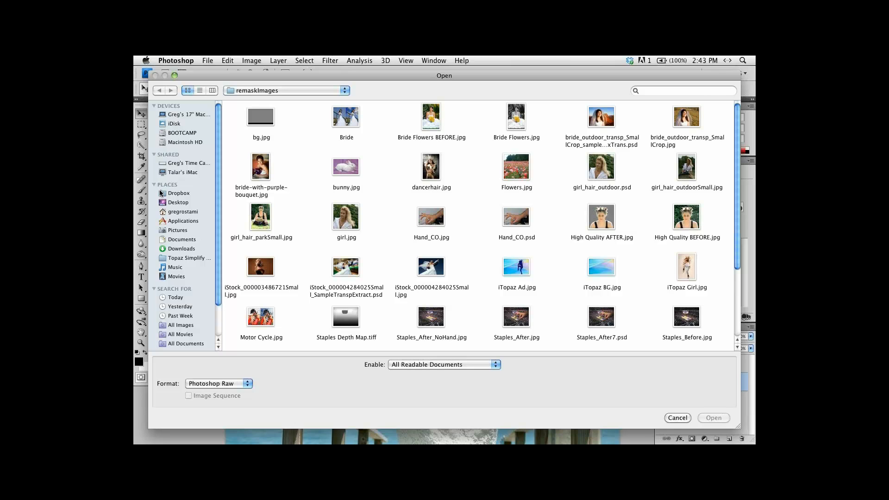
{"action": "left_click", "coordinate": [161, 193]}
{"action": "left_click", "coordinate": [525, 172]}
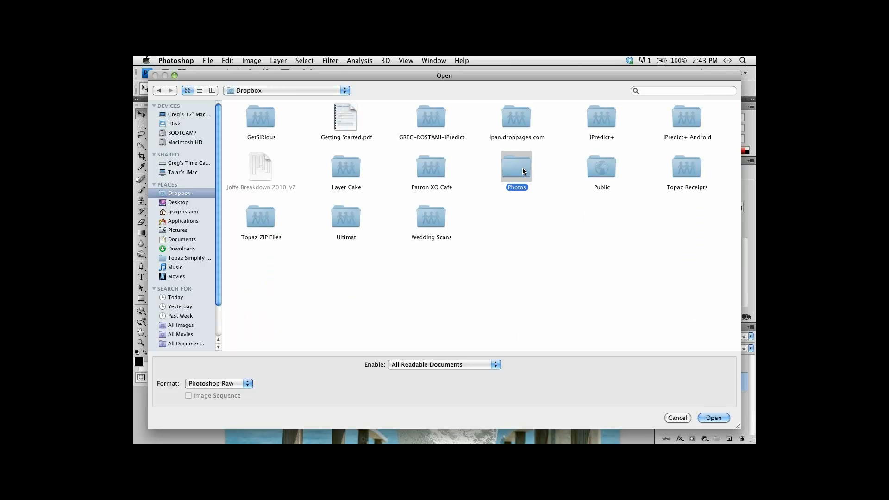
{"action": "double_click", "coordinate": [525, 171]}
{"action": "double_click", "coordinate": [682, 271]}
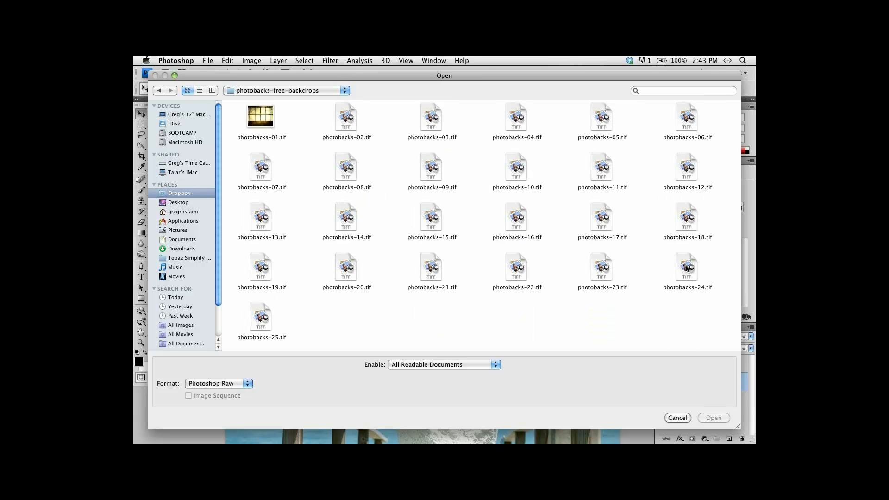
{"action": "double_click", "coordinate": [433, 165]}
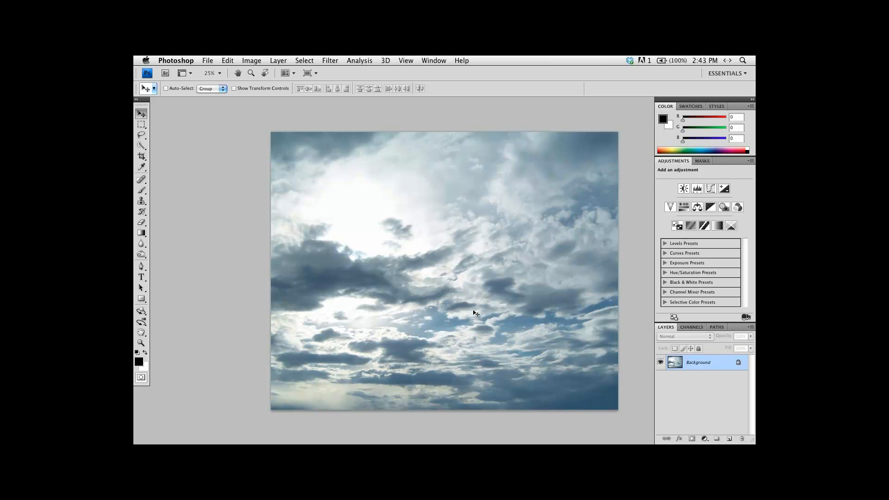
Return the sky image to the standard windowed mode, enlarge the document window and show the Girl_Clouds copy document
{"action": "key", "text": "f"}
{"action": "key", "text": "f"}
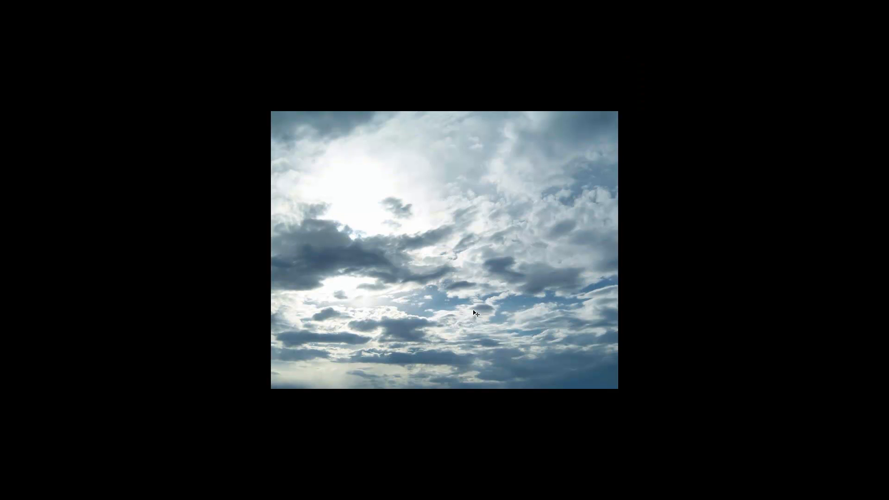
{"action": "key", "text": "f"}
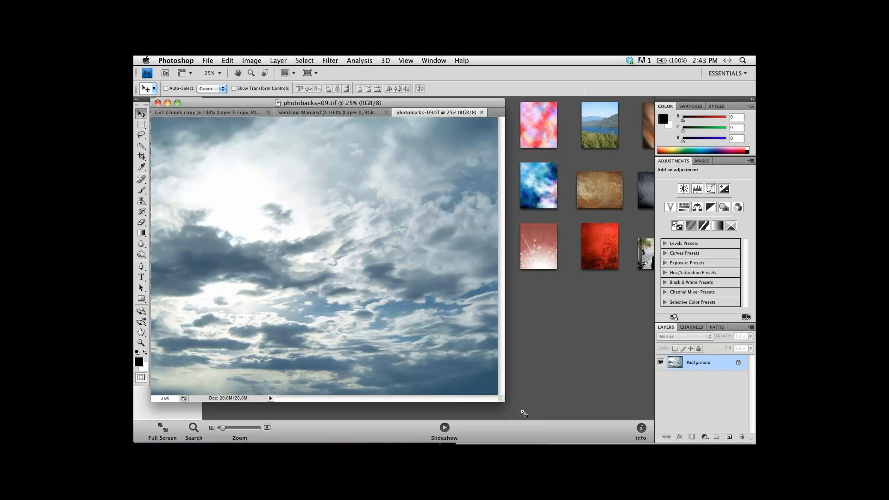
{"action": "left_click_drag", "start_coordinate": [525, 414], "coordinate": [639, 444]}
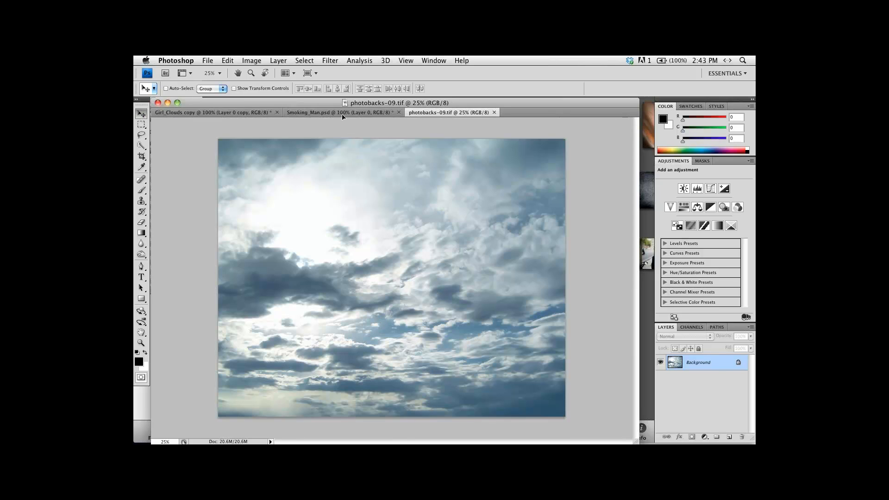
{"action": "left_click_drag", "start_coordinate": [343, 117], "coordinate": [218, 115]}
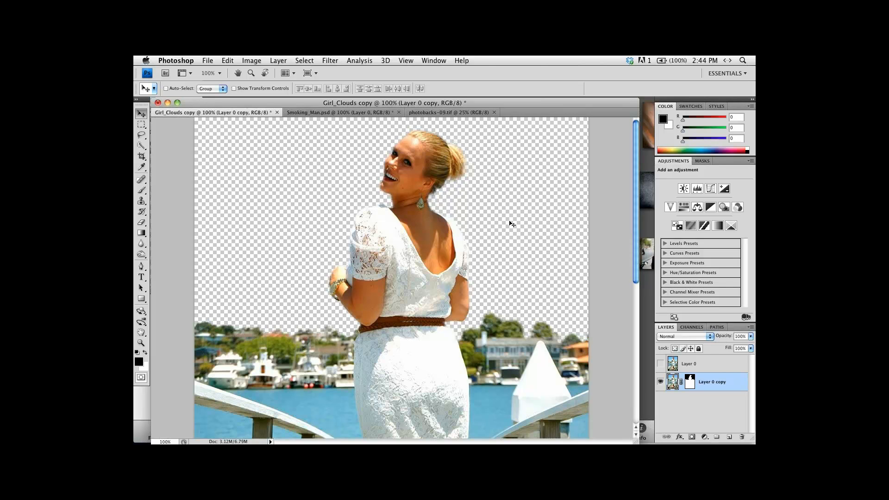
Convert the sky image's Background to a regular layer and copy it into the Girl_Clouds copy document
{"action": "left_click", "coordinate": [433, 112]}
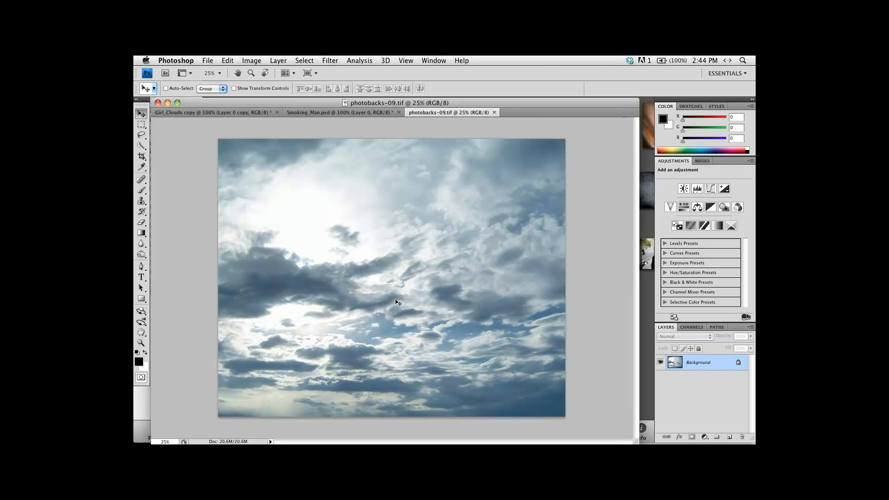
{"action": "double_click", "coordinate": [721, 365]}
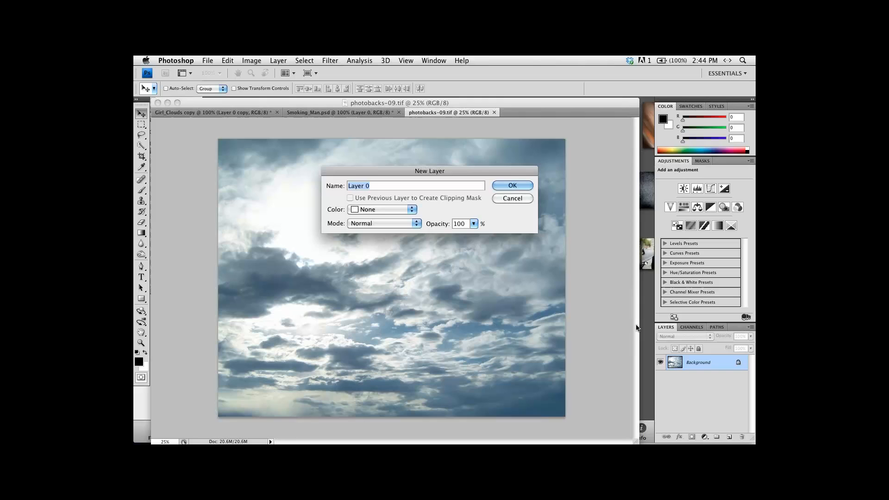
{"action": "left_click", "coordinate": [514, 185]}
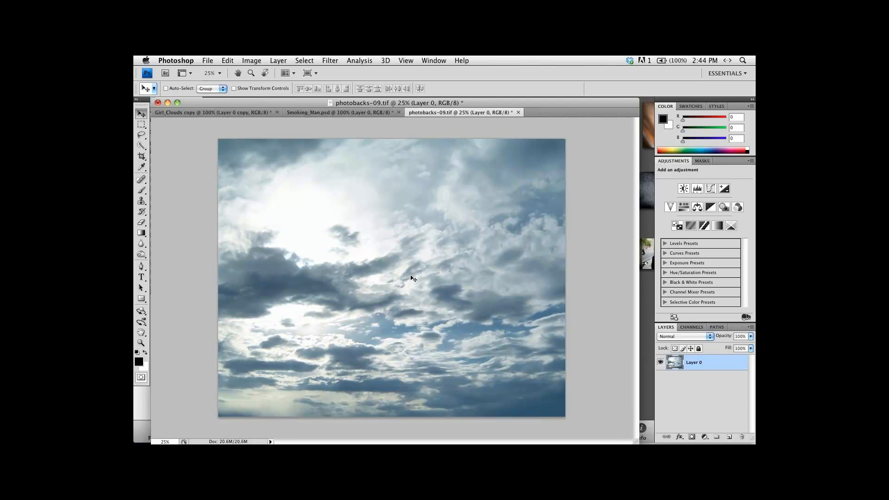
{"action": "left_click_drag", "start_coordinate": [411, 276], "coordinate": [408, 279]}
{"action": "left_click_drag", "start_coordinate": [353, 269], "coordinate": [288, 221]}
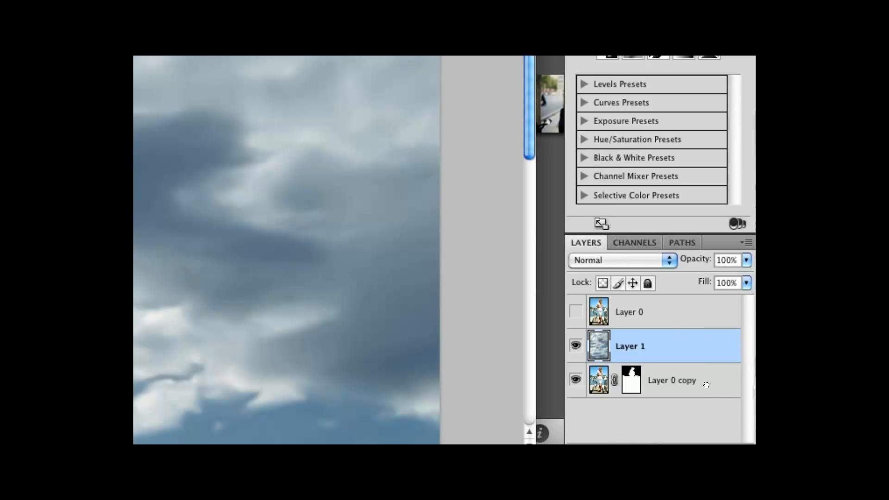
Place the cloudy-sky layer below the masked Layer 0 copy and scale it down to about 69%, repositioned over the photo
{"action": "left_click_drag", "start_coordinate": [706, 394], "coordinate": [662, 401]}
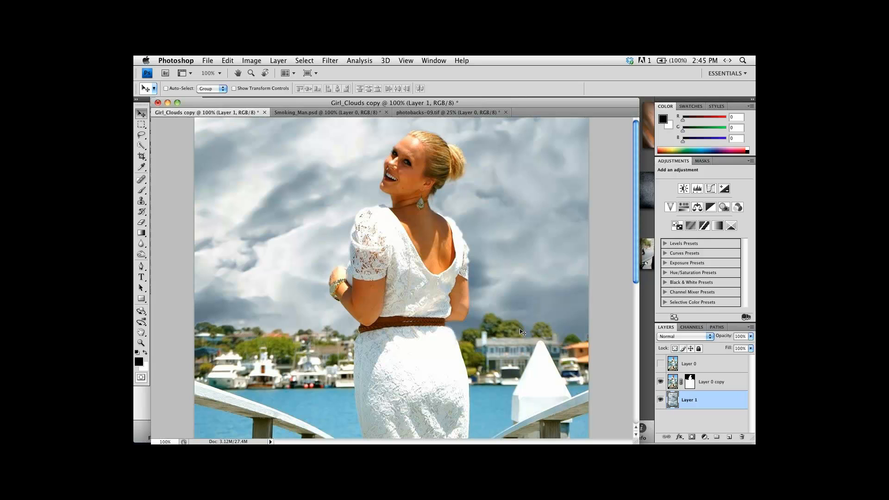
{"action": "key", "text": "super+t"}
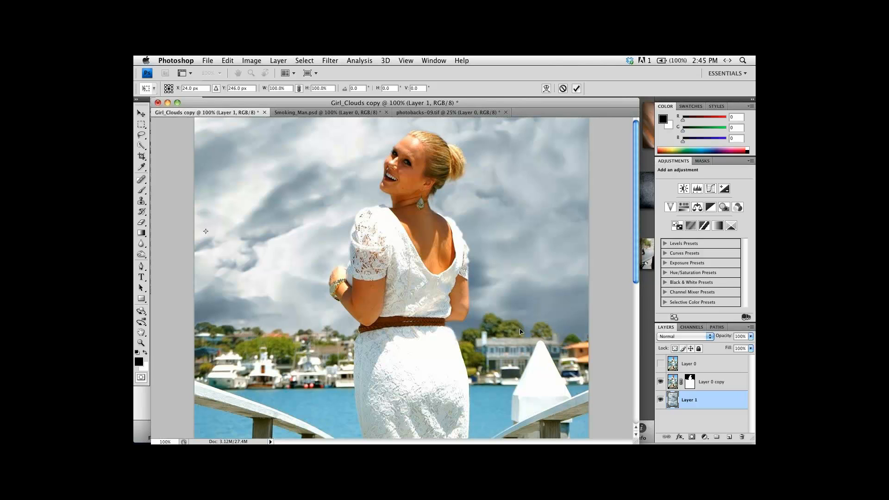
{"action": "key", "text": "super+h"}
{"action": "key", "text": "super+minus"}
{"action": "key", "text": "super+minus"}
{"action": "key", "text": "super+minus"}
{"action": "key", "text": "super+minus"}
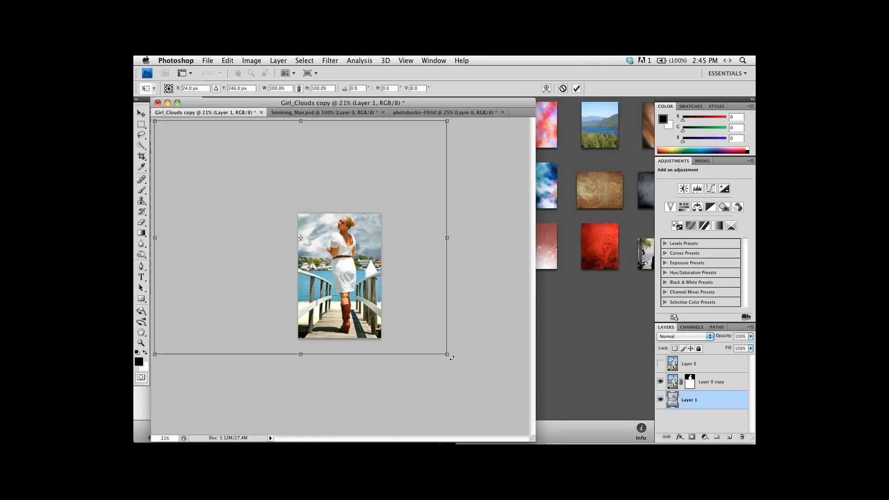
{"action": "left_click_drag", "start_coordinate": [447, 355], "coordinate": [339, 269]}
{"action": "left_click_drag", "start_coordinate": [259, 234], "coordinate": [348, 265]}
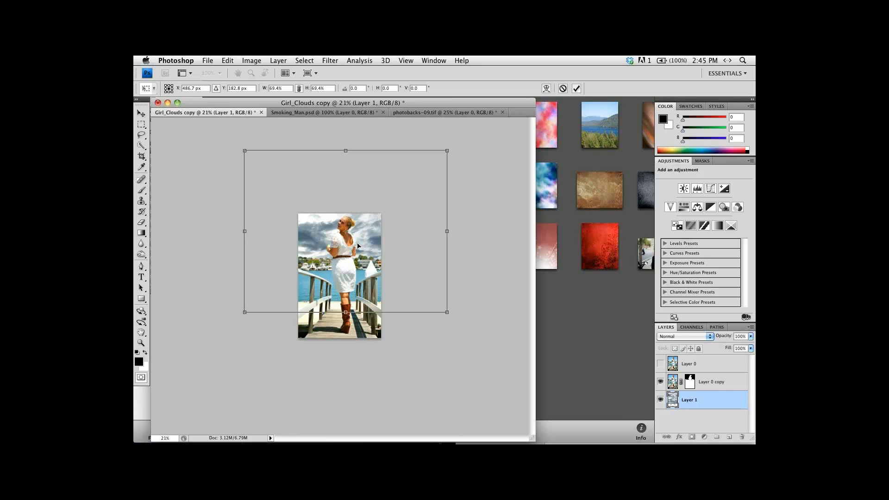
Shrink the cloudy-sky layer to about 37.6% width and 36.5% height so it covers the area above the harbour, and apply the transform
{"action": "left_click", "coordinate": [339, 238]}
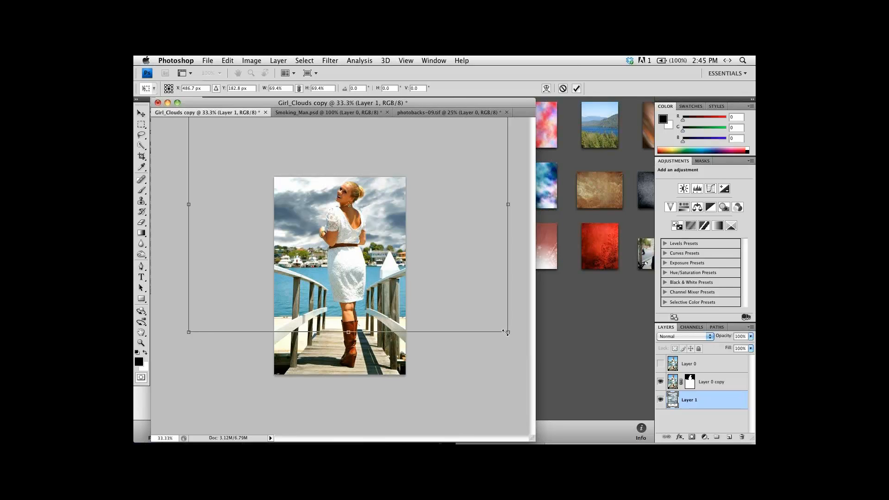
{"action": "left_click_drag", "start_coordinate": [495, 329], "coordinate": [411, 267]}
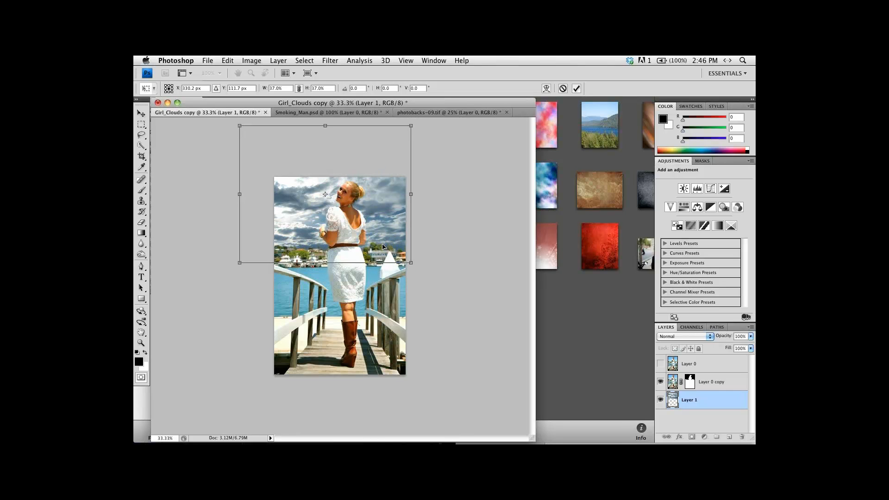
{"action": "left_click_drag", "start_coordinate": [411, 130], "coordinate": [419, 124]}
{"action": "left_click_drag", "start_coordinate": [436, 282], "coordinate": [414, 261]}
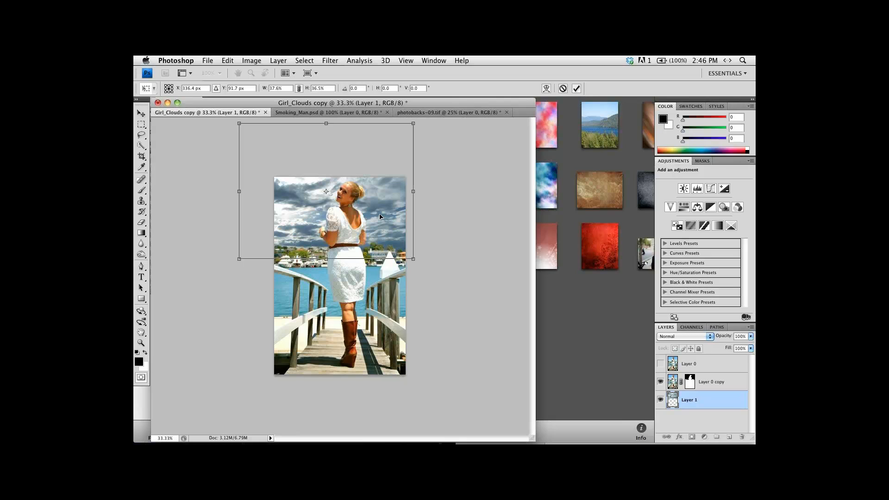
{"action": "key", "text": "Return"}
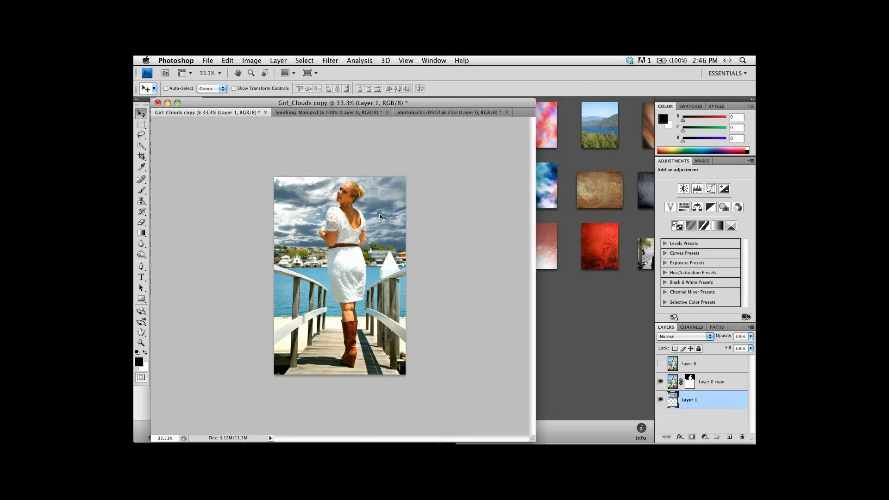
Show the composite in full-screen mode with the menu bar at 100% zoom
{"action": "key", "text": "f"}
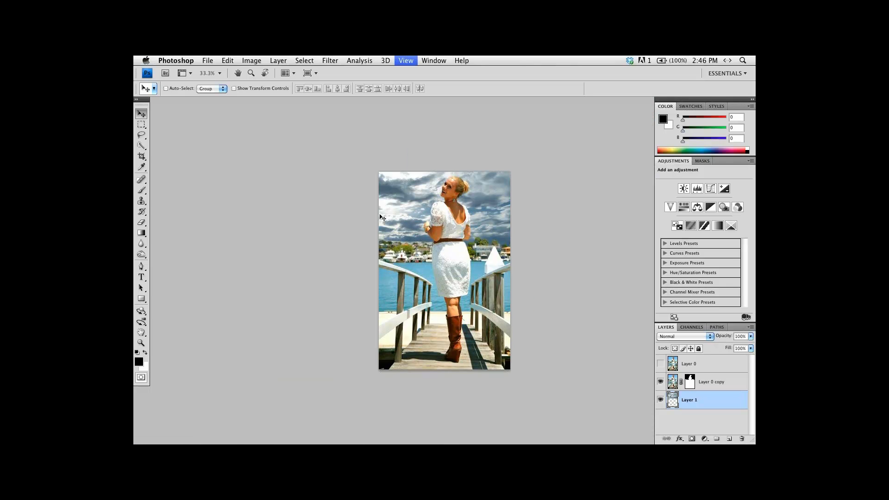
{"action": "key", "text": "super+0"}
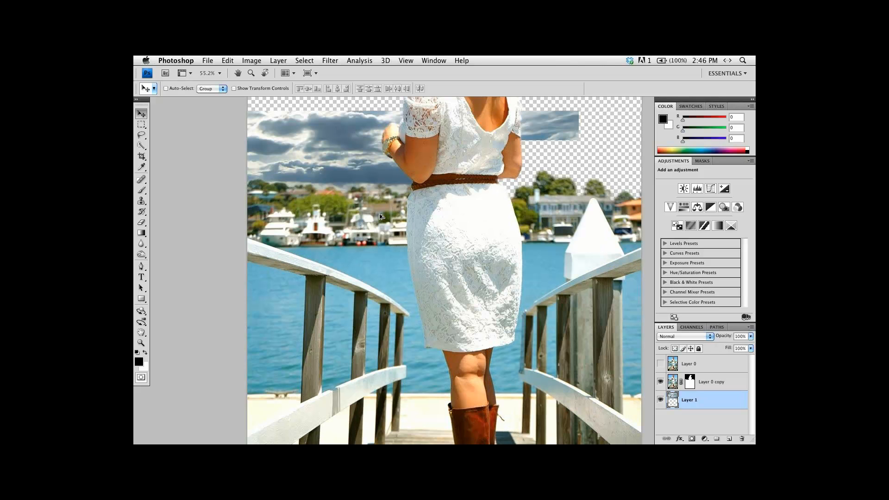
{"action": "key", "text": "super+1"}
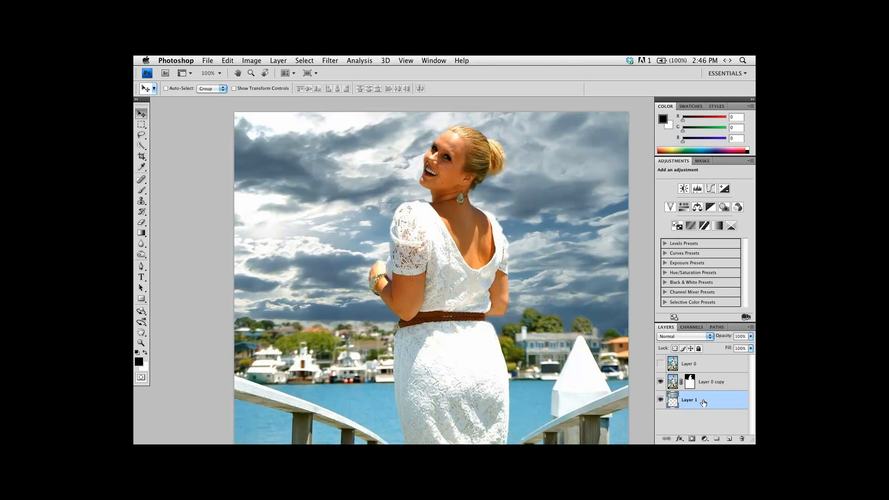
Switch to iPhoto and bring the abstract blue-and-white backdrop from the Photobacks album into the woman's composite
{"action": "key", "text": "super+Tab"}
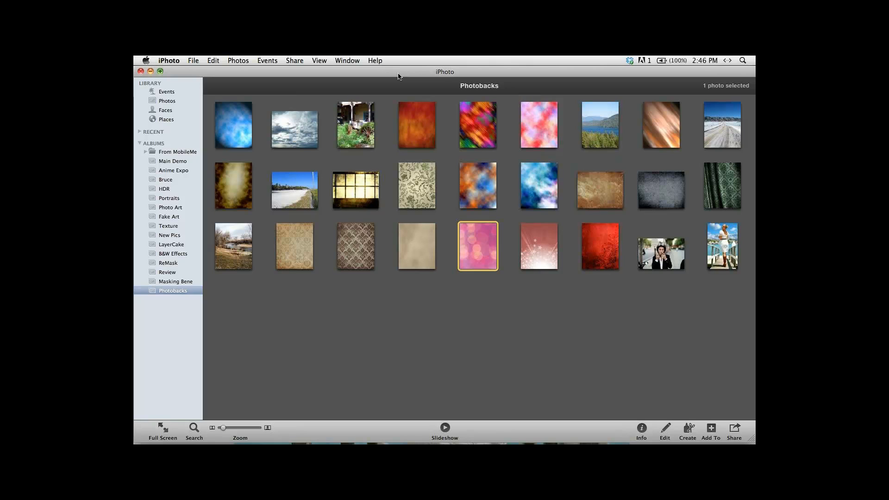
{"action": "left_click_drag", "start_coordinate": [398, 76], "coordinate": [569, 100]}
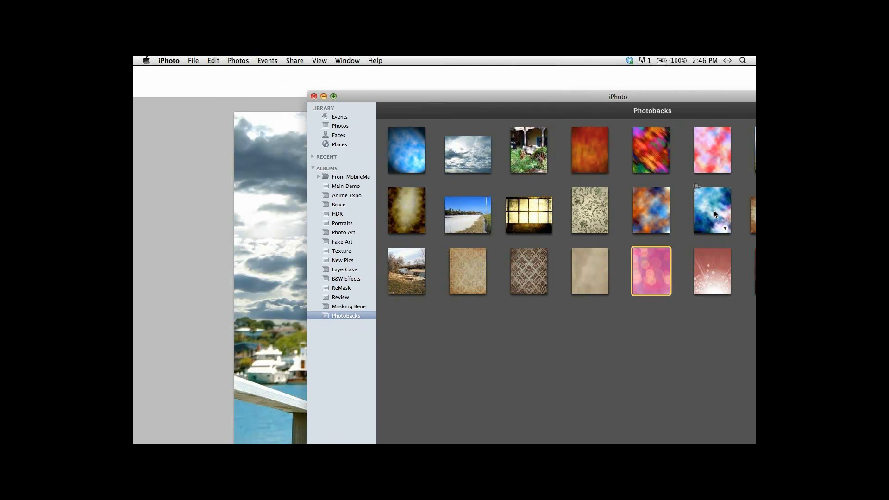
{"action": "left_click_drag", "start_coordinate": [713, 207], "coordinate": [272, 248]}
{"action": "left_click", "coordinate": [272, 250]}
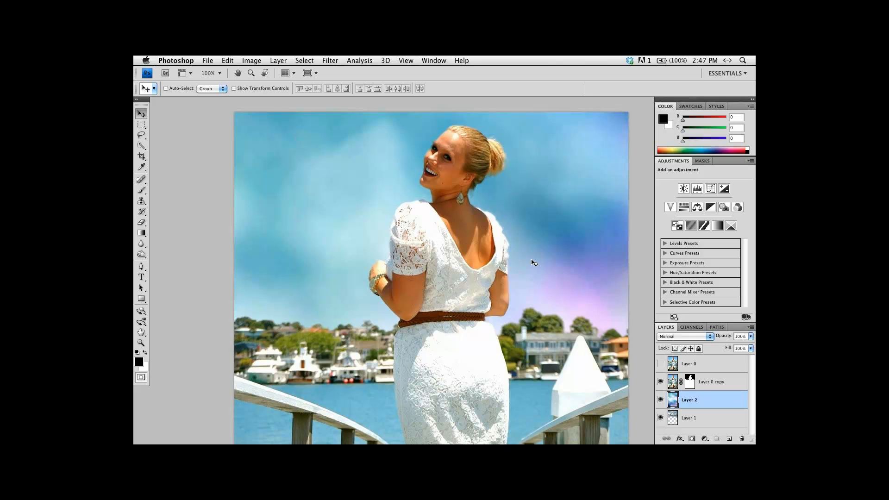
Scale the abstract blue backdrop to about 44.9%, position it behind the woman above the harbour, and apply the transform
{"action": "key", "text": "super+t"}
{"action": "key", "text": "super+0"}
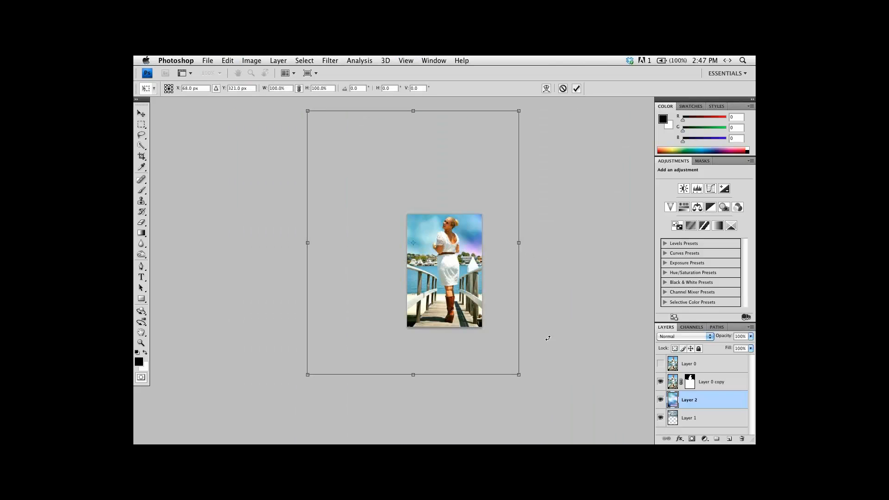
{"action": "left_click_drag", "start_coordinate": [519, 375], "coordinate": [451, 228]}
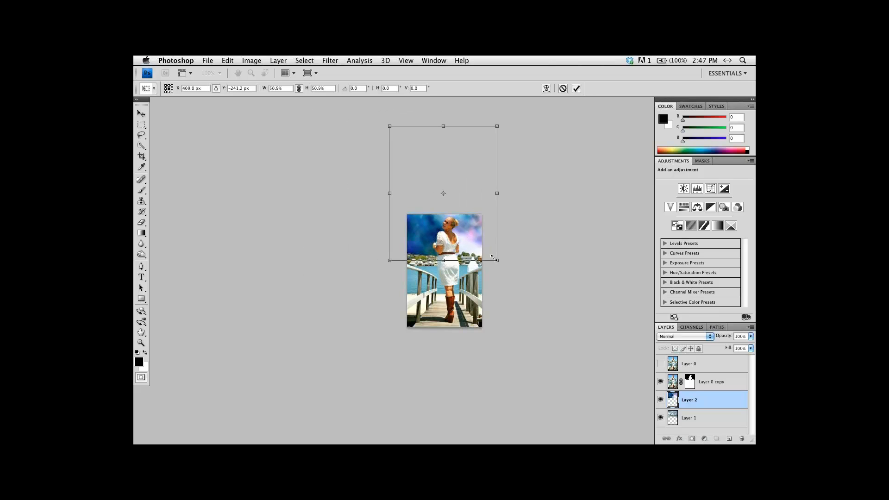
{"action": "mouse_move", "coordinate": [497, 257]}
{"action": "left_mouse_down"}
{"action": "mouse_move", "coordinate": [482, 239]}
{"action": "mouse_move", "coordinate": [491, 254]}
{"action": "left_mouse_up"}
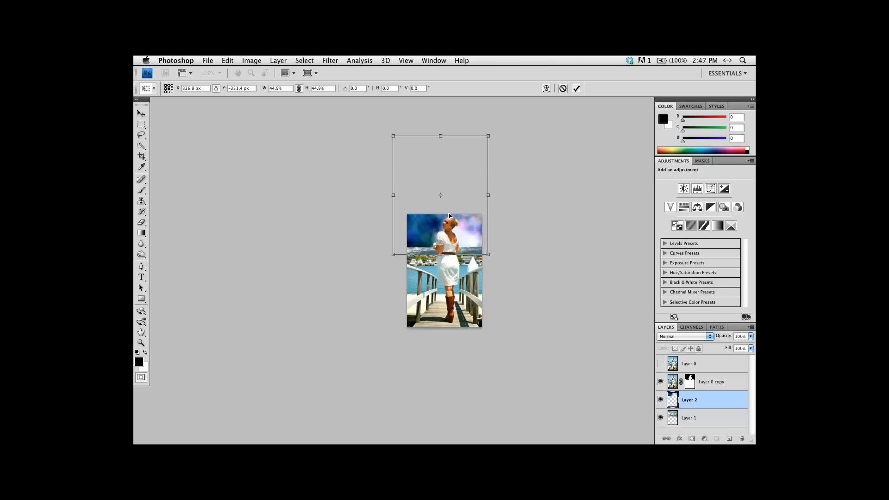
{"action": "left_click_drag", "start_coordinate": [444, 201], "coordinate": [452, 239]}
{"action": "key", "text": "Return"}
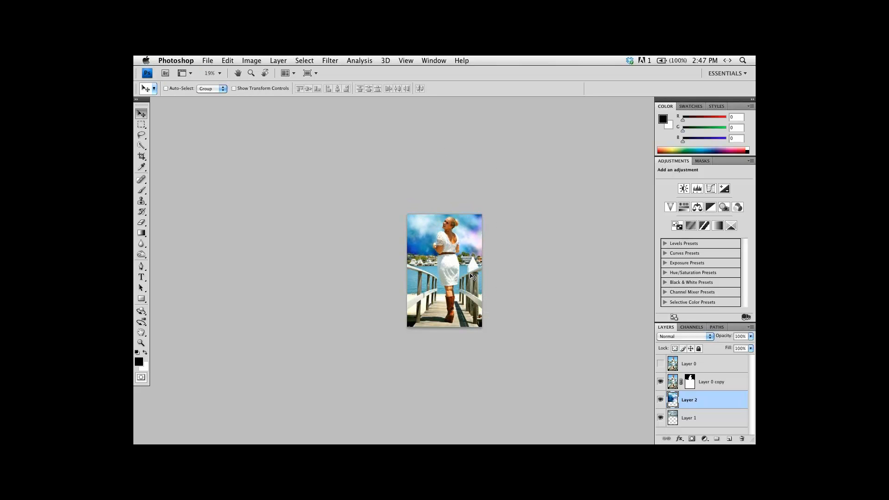
{"action": "key", "text": "super+plus"}
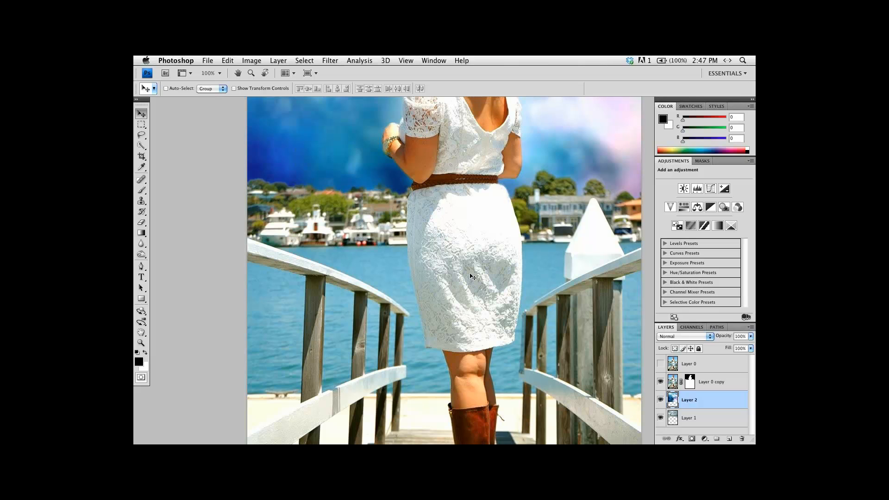
{"action": "left_click_drag", "start_coordinate": [520, 278], "coordinate": [547, 369]}
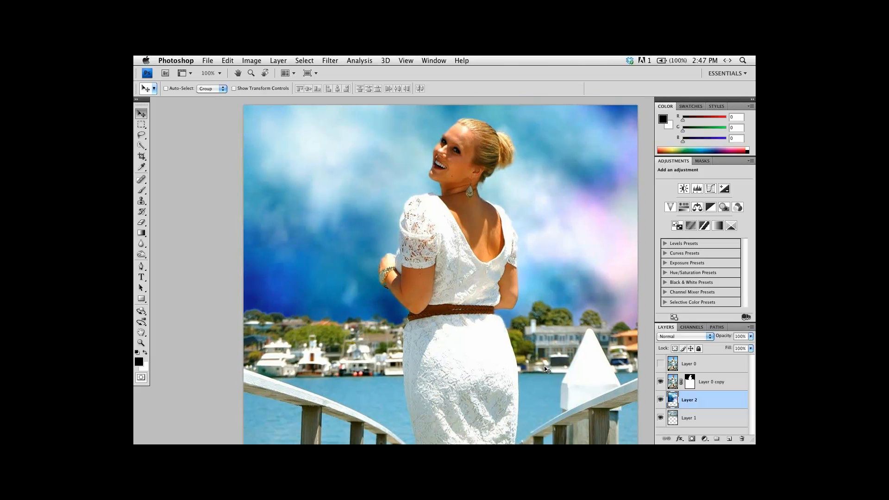
Hide the blue backdrop Layer 2 and make the cloudy-sky Layer 1 active
{"action": "left_click", "coordinate": [660, 400]}
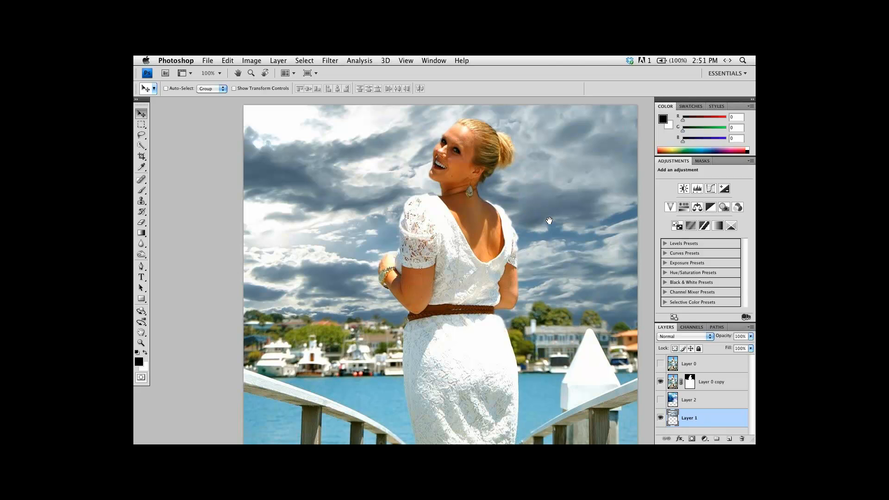
{"action": "left_click_drag", "start_coordinate": [550, 220], "coordinate": [539, 226]}
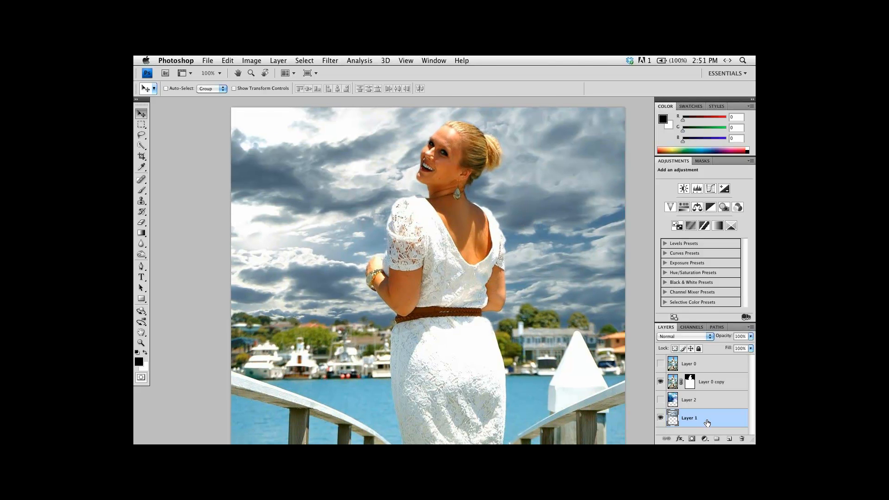
Open the cloudy-sky Layer 1 in Topaz Lens Effects and decline the version update
{"action": "left_click", "coordinate": [330, 61]}
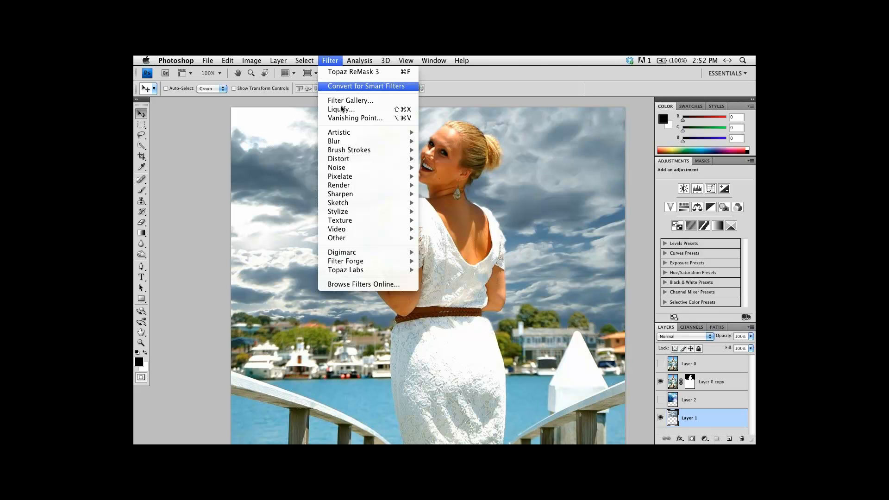
{"action": "mouse_move", "coordinate": [378, 272]}
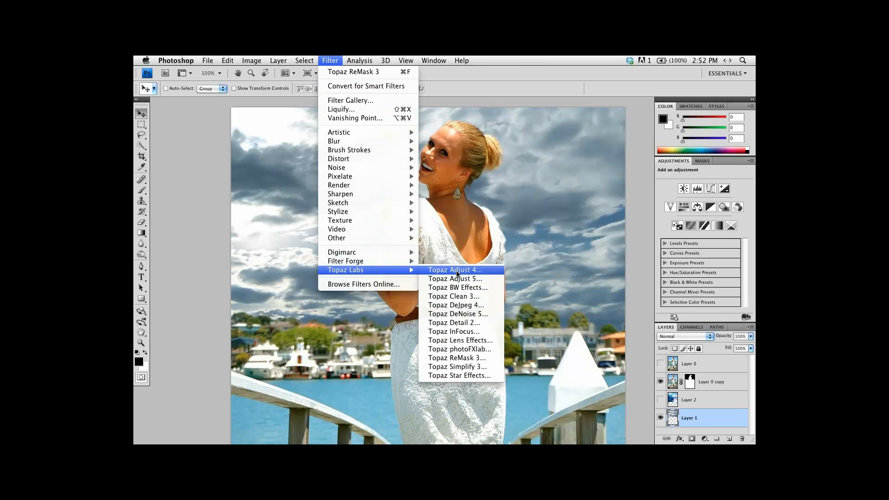
{"action": "left_click", "coordinate": [467, 343]}
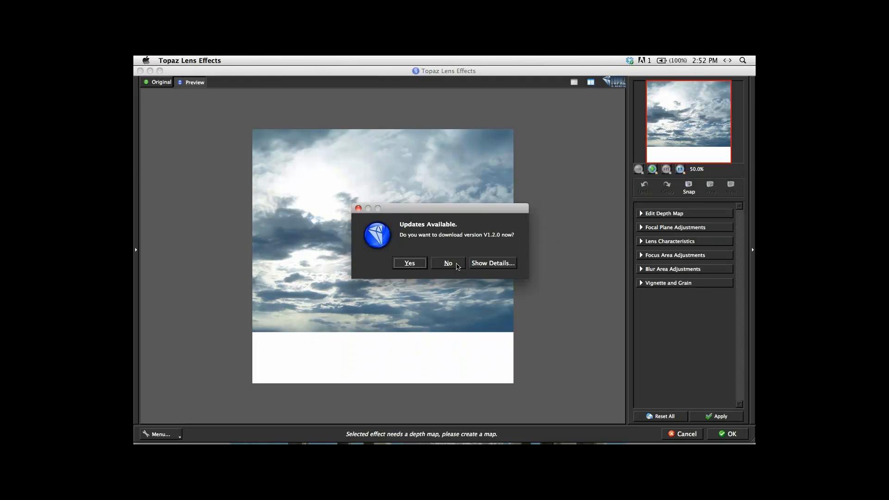
{"action": "left_click", "coordinate": [449, 263]}
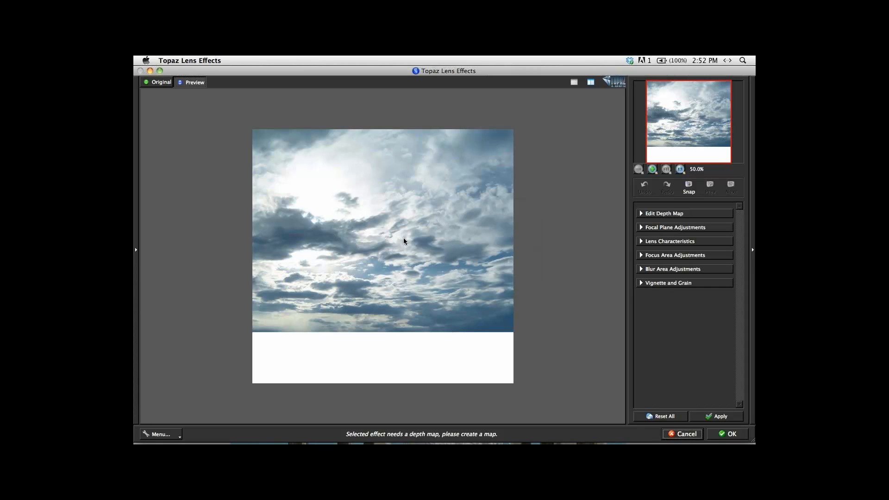
Try blurring the cloudy sky with the Bokeh – SLR Lens effect's Canon 50mm f1.8 preset, and undo the applied filter
{"action": "left_click", "coordinate": [137, 251]}
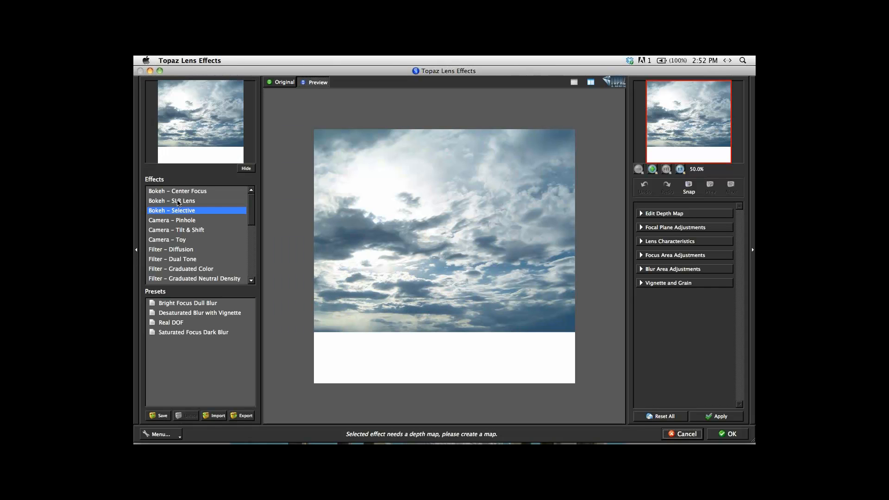
{"action": "left_click", "coordinate": [180, 203]}
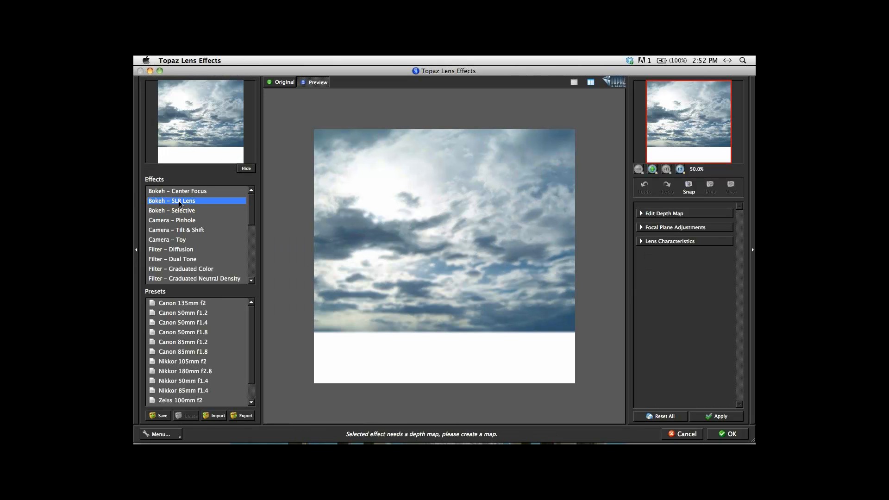
{"action": "left_click", "coordinate": [182, 352]}
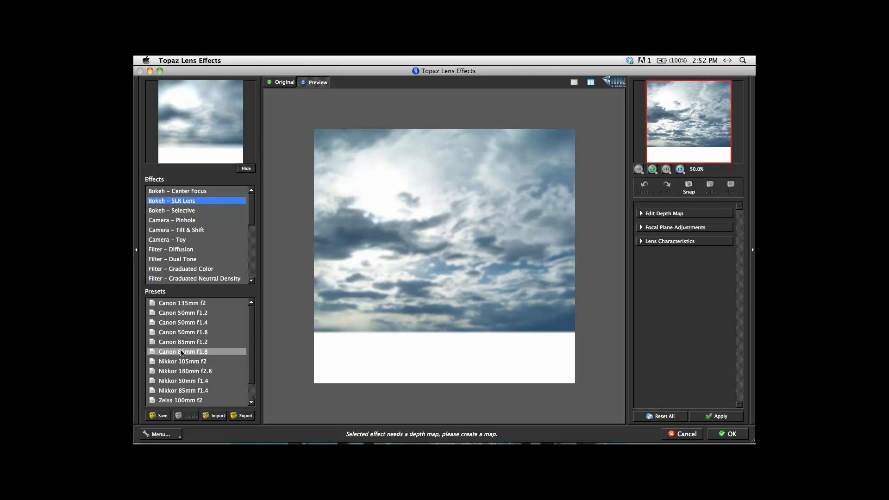
{"action": "left_click", "coordinate": [180, 333]}
{"action": "double_click", "coordinate": [180, 333]}
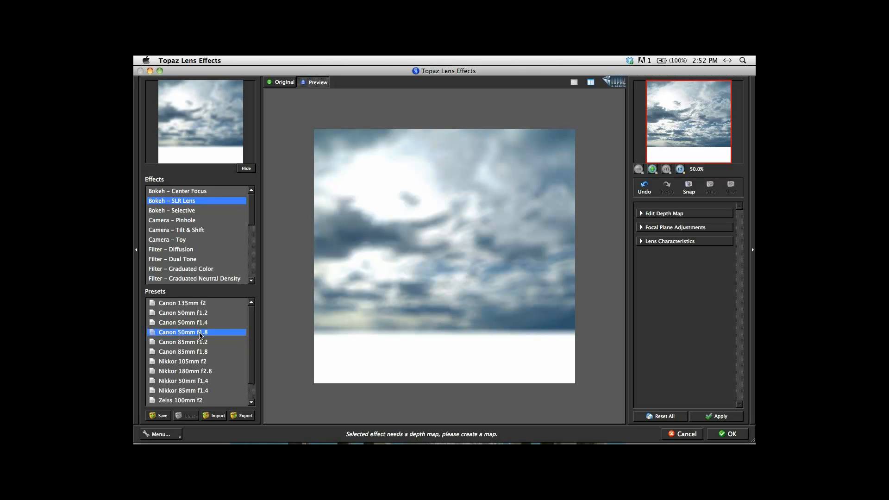
{"action": "left_click", "coordinate": [730, 435]}
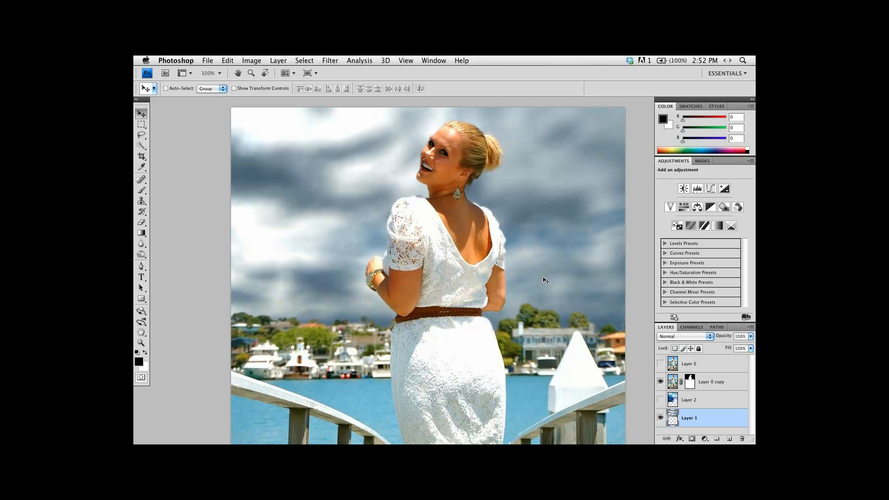
{"action": "key", "text": "super+z"}
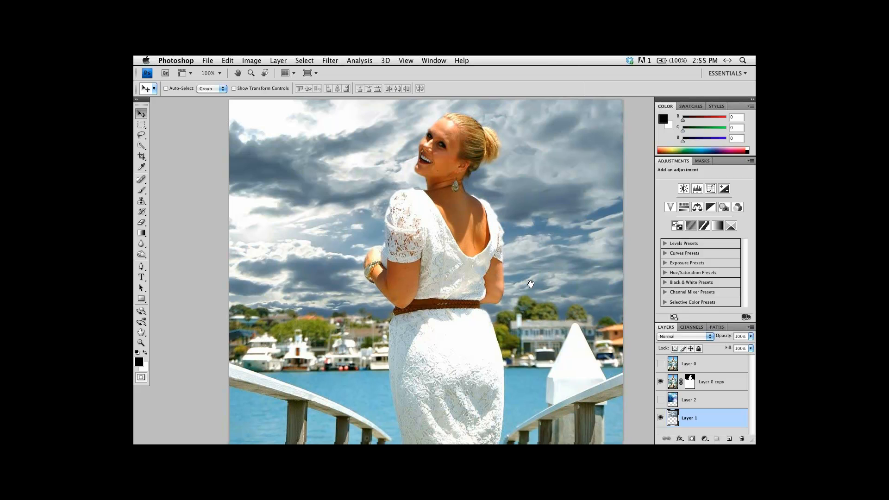
Compare the cloudy-sky composite with the original Layer 0 and the blue backdrop Layer 2 by toggling their visibility
{"action": "left_click", "coordinate": [661, 364]}
{"action": "left_click", "coordinate": [660, 364]}
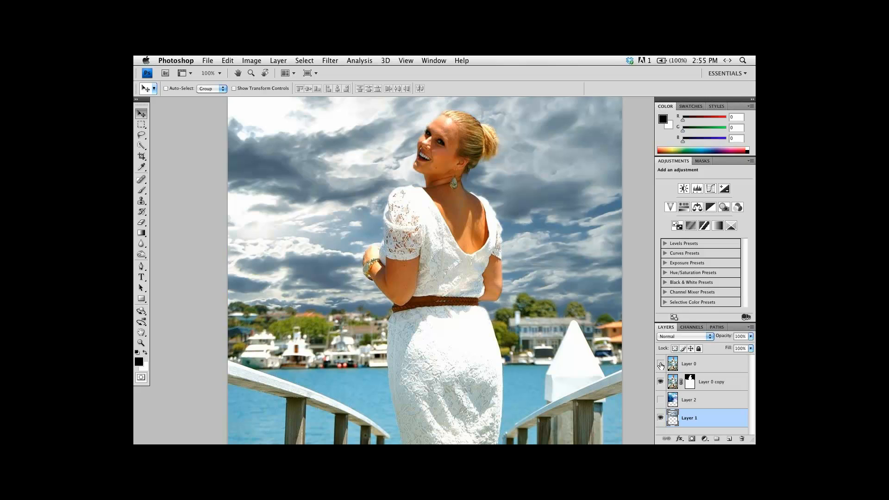
{"action": "left_click", "coordinate": [661, 399]}
{"action": "left_click", "coordinate": [661, 400]}
{"action": "left_click", "coordinate": [660, 400]}
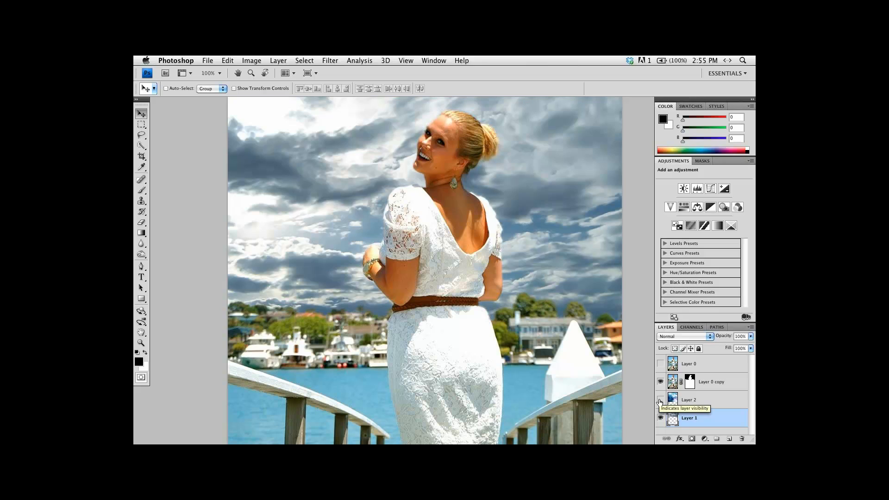